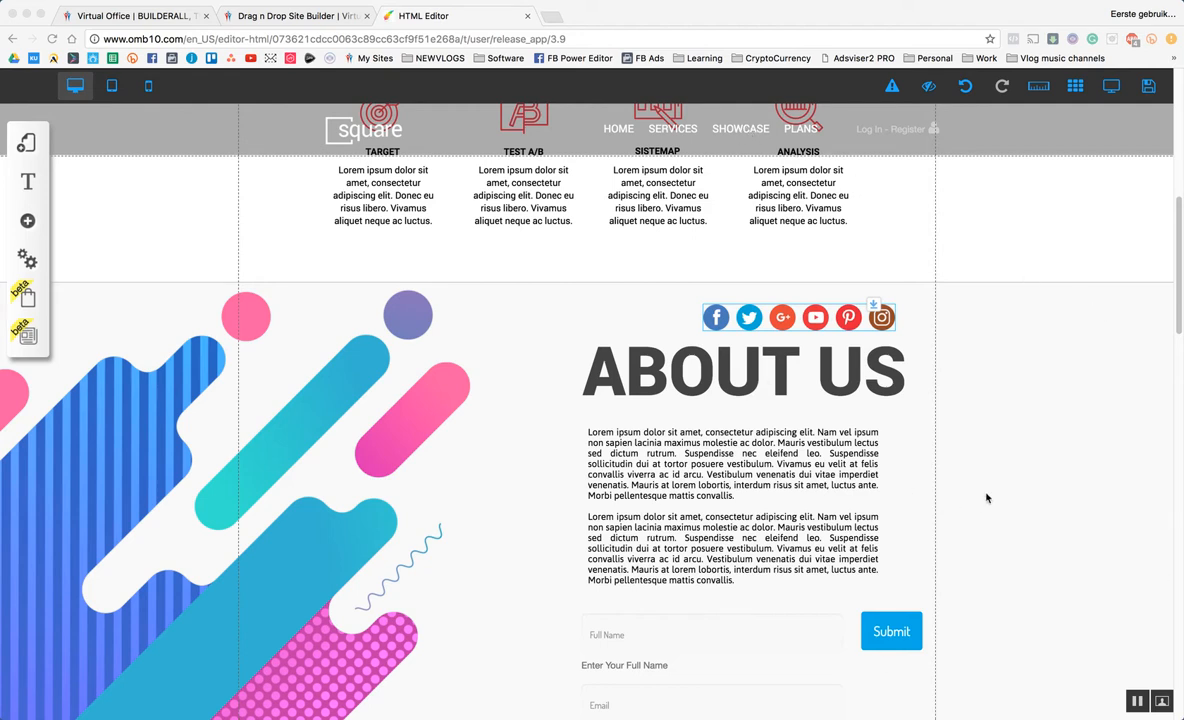
scroll(1015, 462, down, 2)
scroll(1016, 457, down, 2)
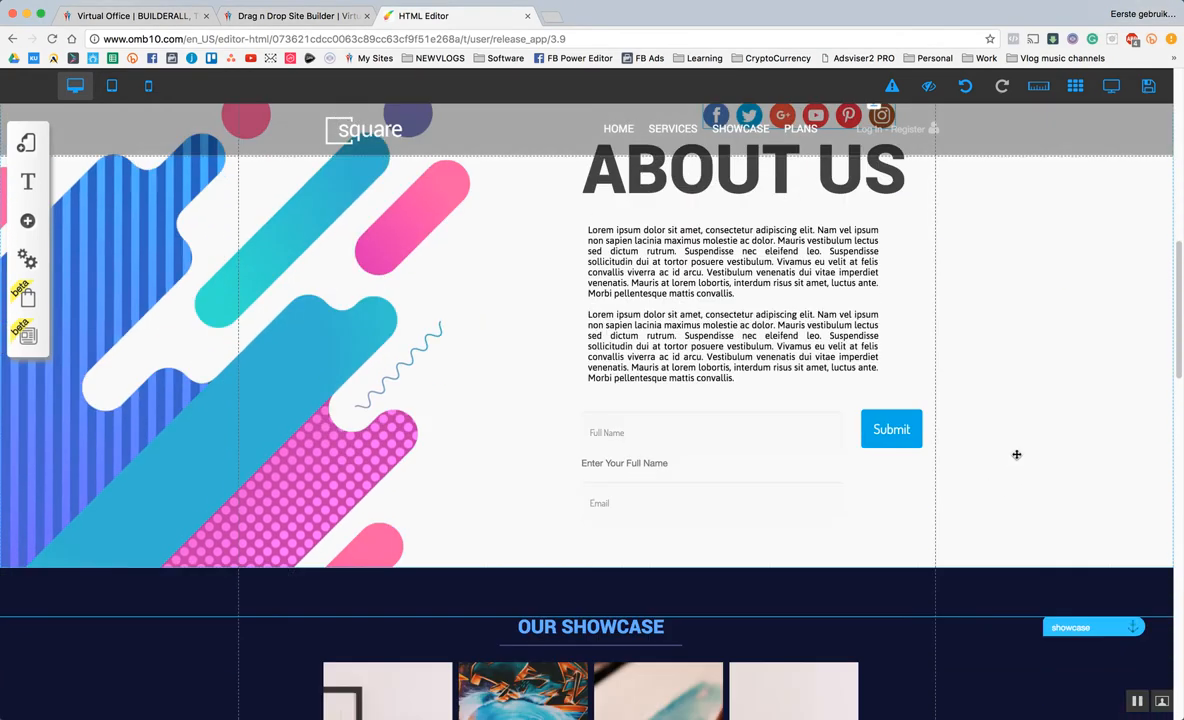
scroll(1016, 455, down, 1)
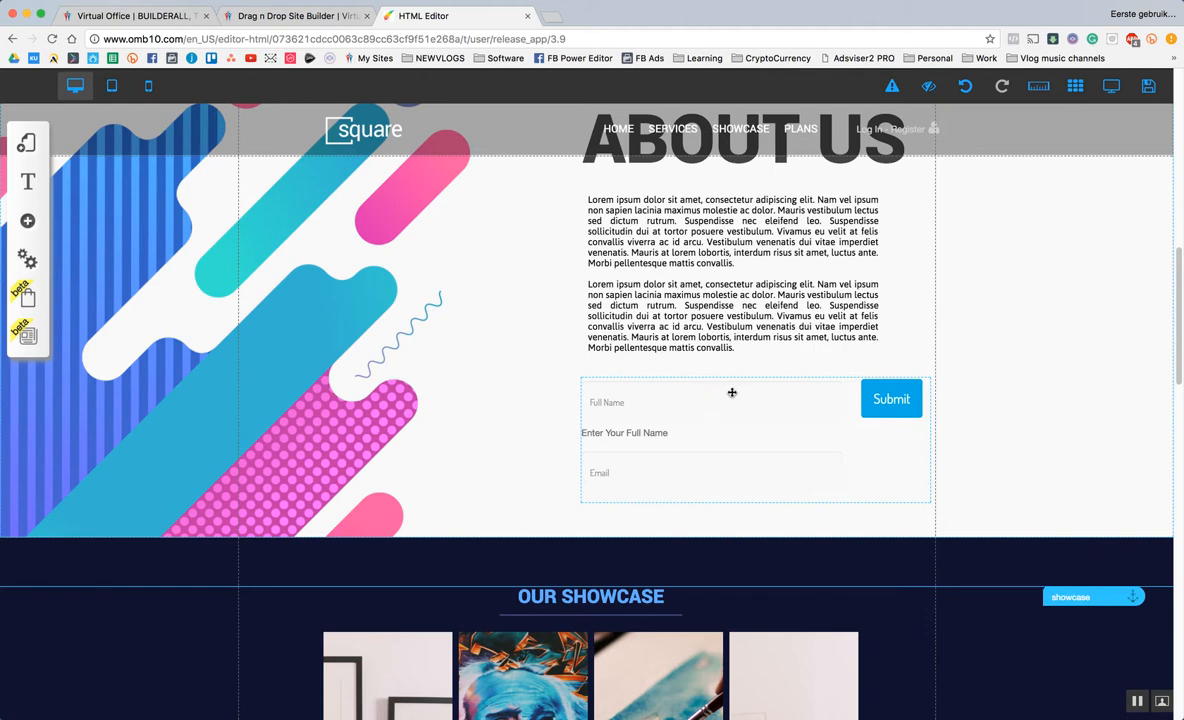
scroll(761, 367, down, 1)
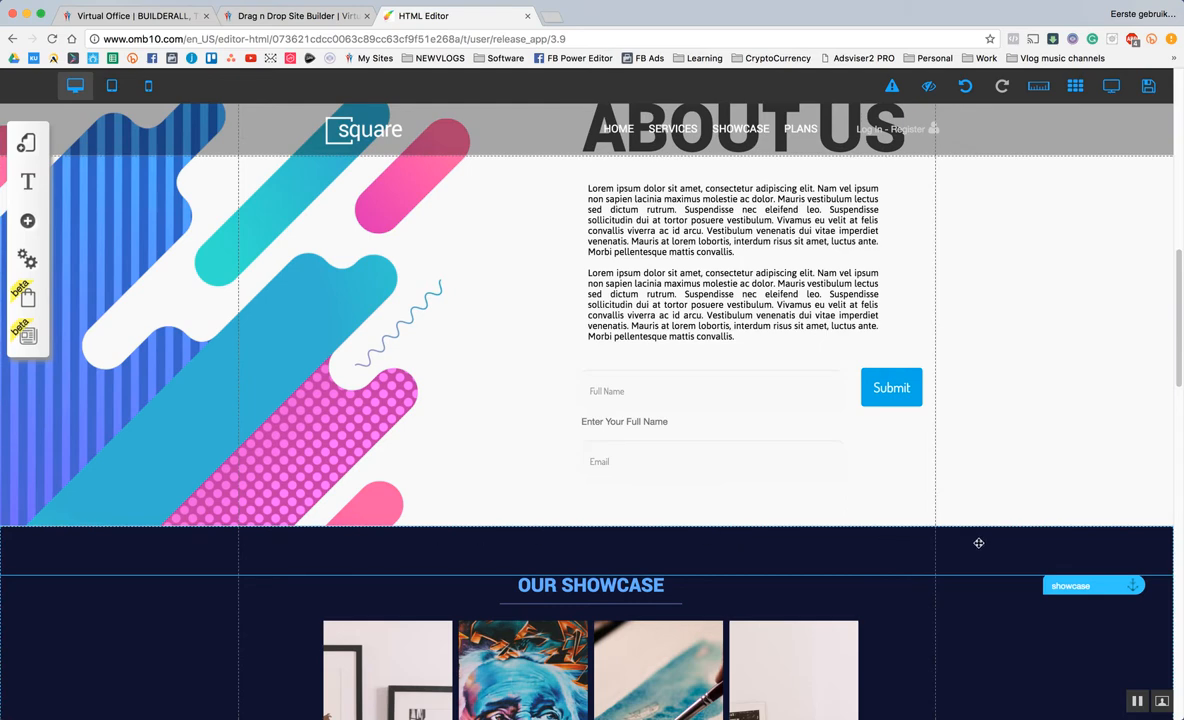
mouse_move(1014, 560)
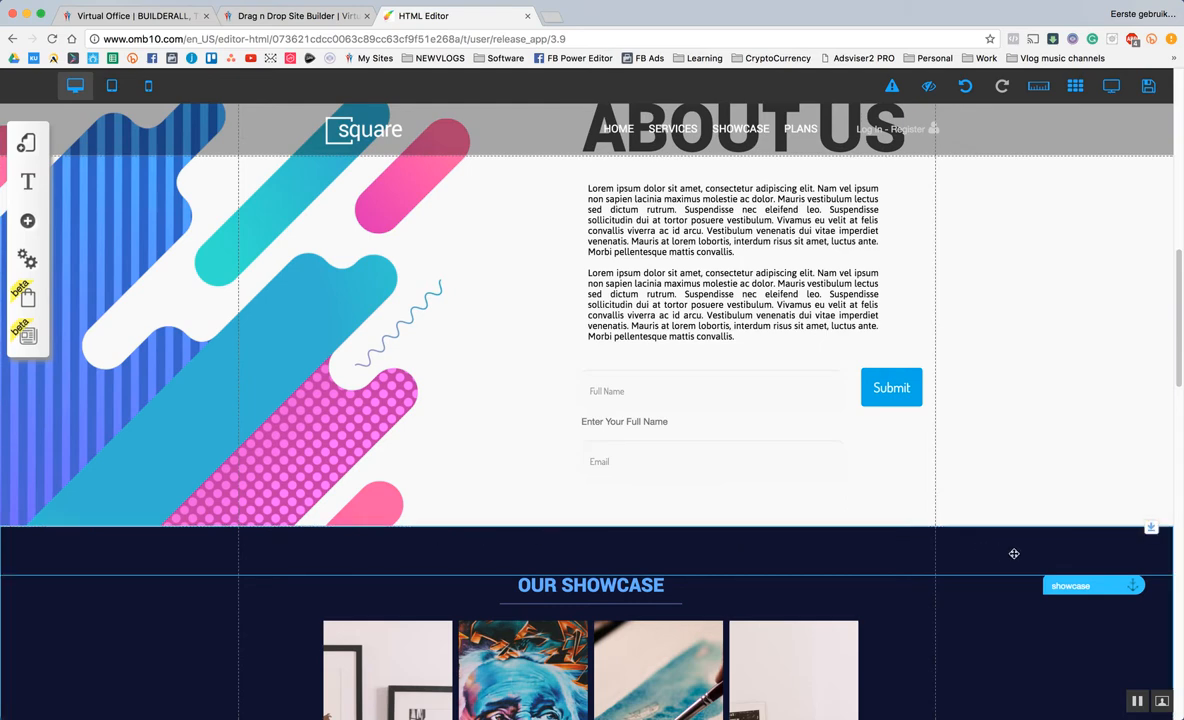
scroll(1000, 540, down, 1)
Drag the About Us section's bottom edge down to open blank space above Our Showcase.
drag(1151, 490, 1135, 714)
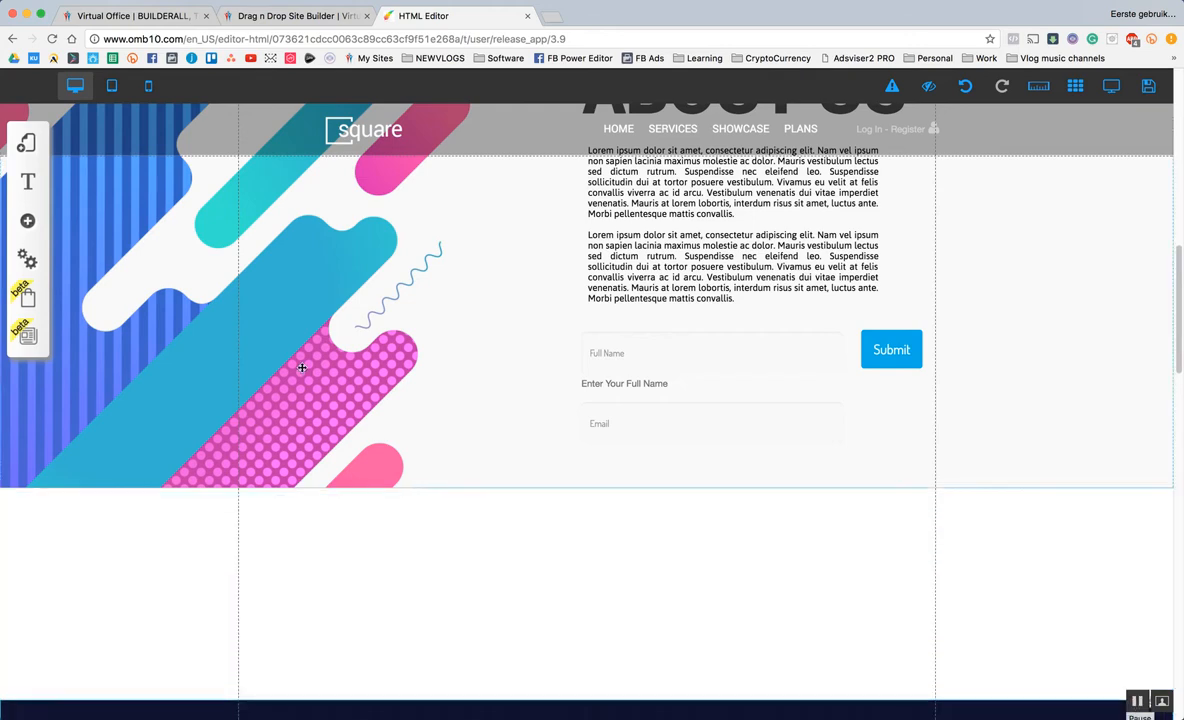
Insert the plain dark blue Classic banner from the Add element > Banner list.
click(27, 220)
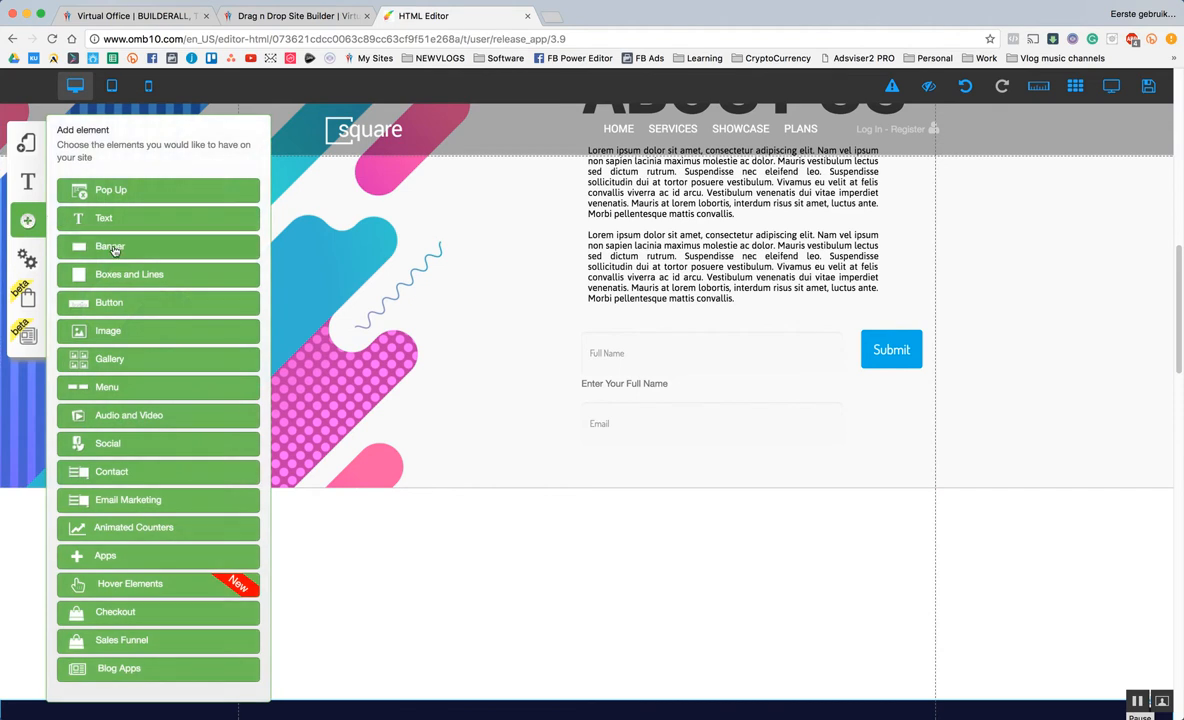
click(118, 255)
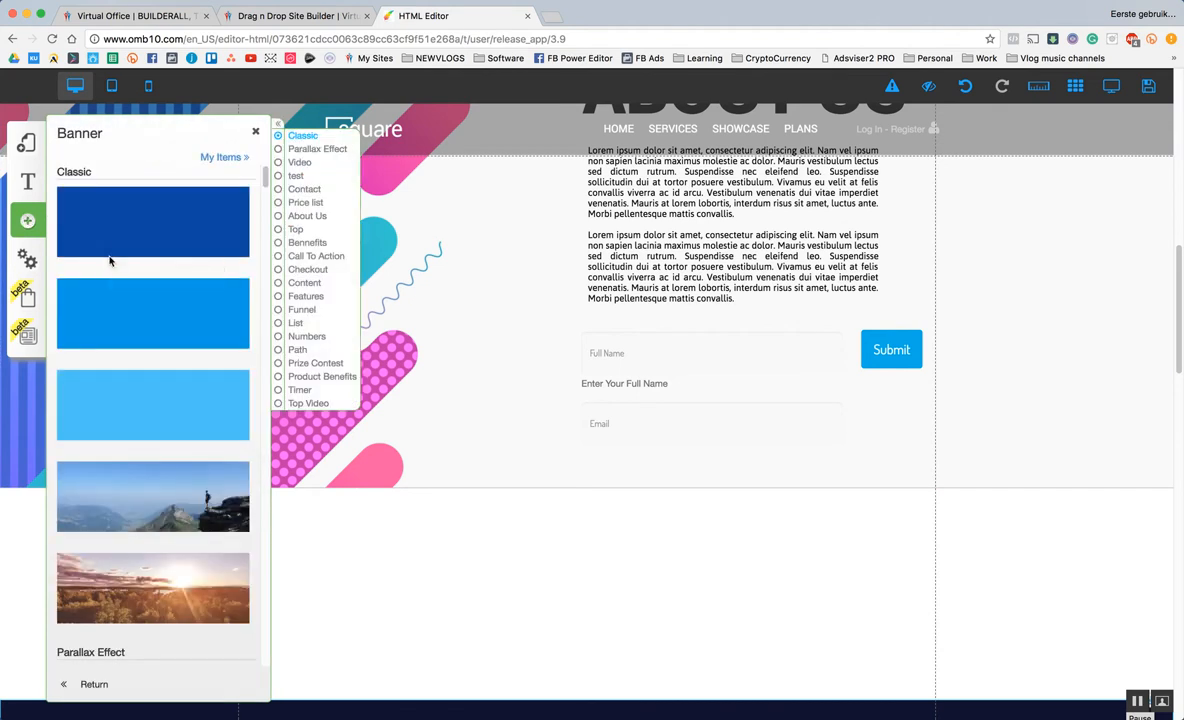
click(111, 259)
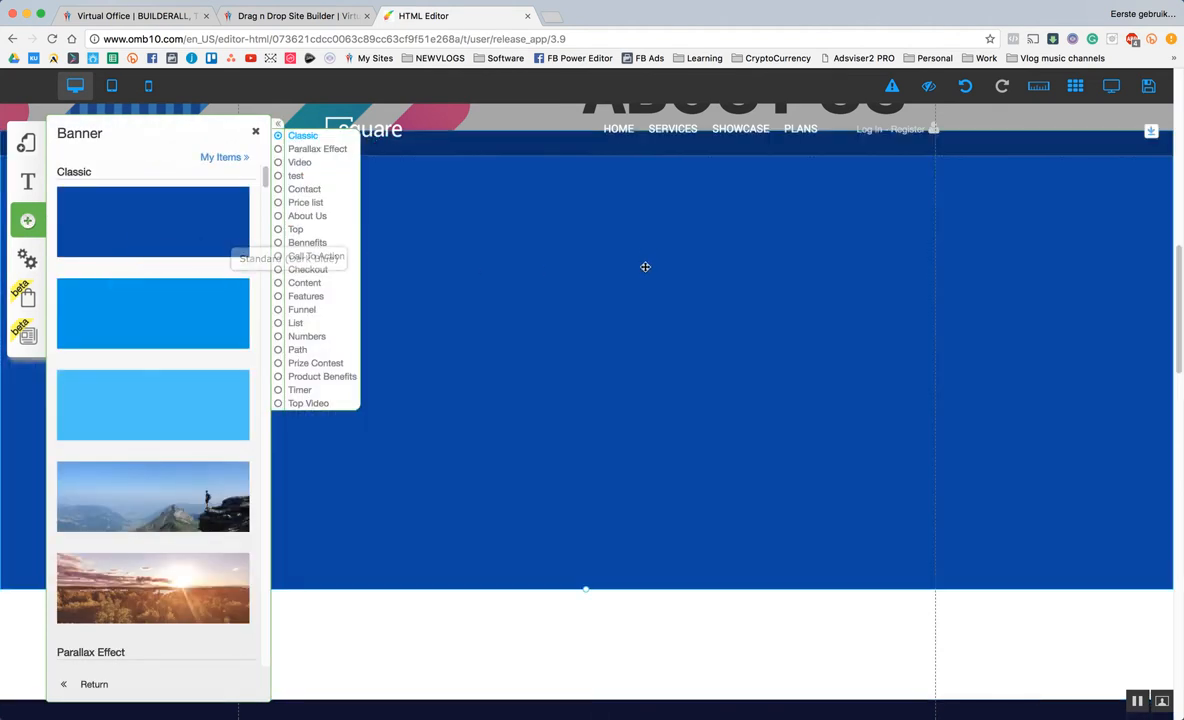
scroll(634, 257, up, 2)
scroll(634, 397, up, 3)
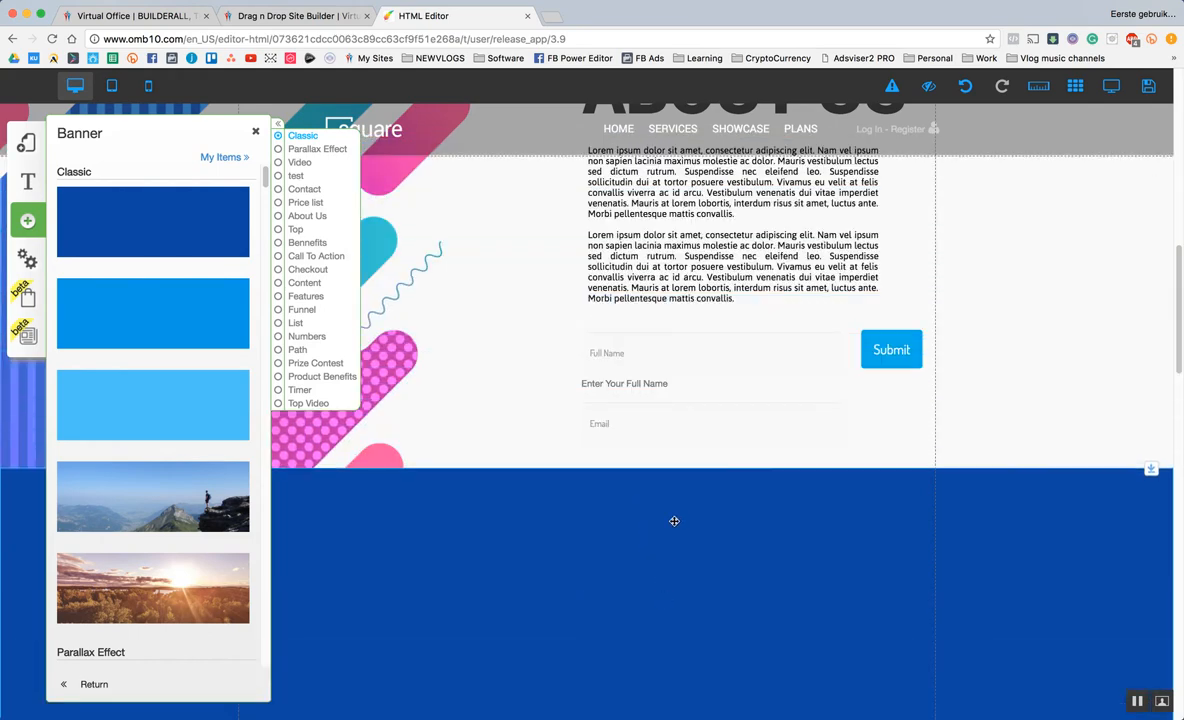
scroll(690, 400, down, 3)
click(679, 289)
scroll(679, 289, down, 1)
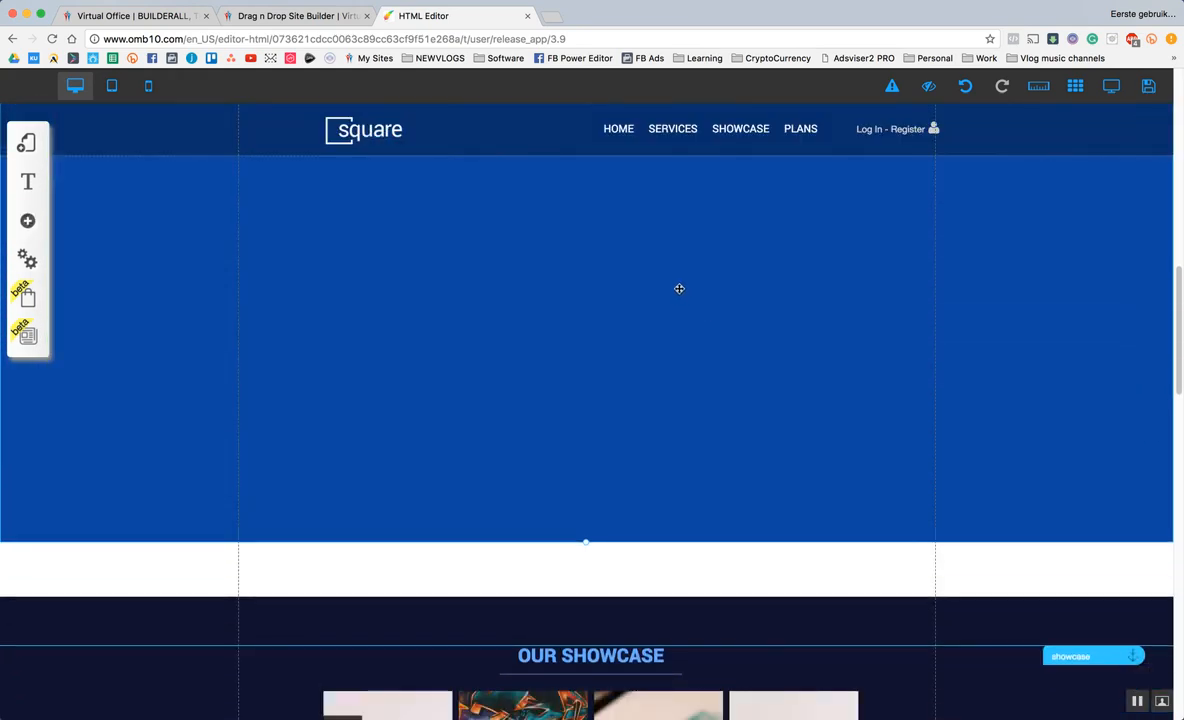
scroll(679, 289, up, 2)
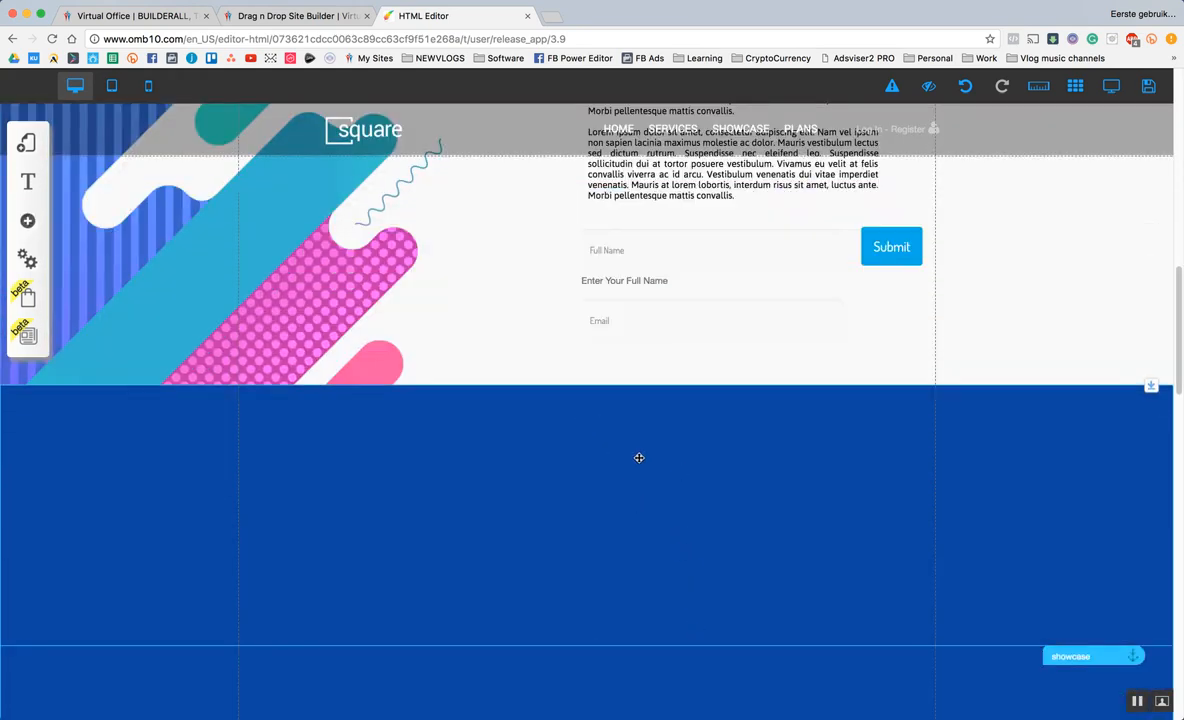
scroll(640, 443, down, 3)
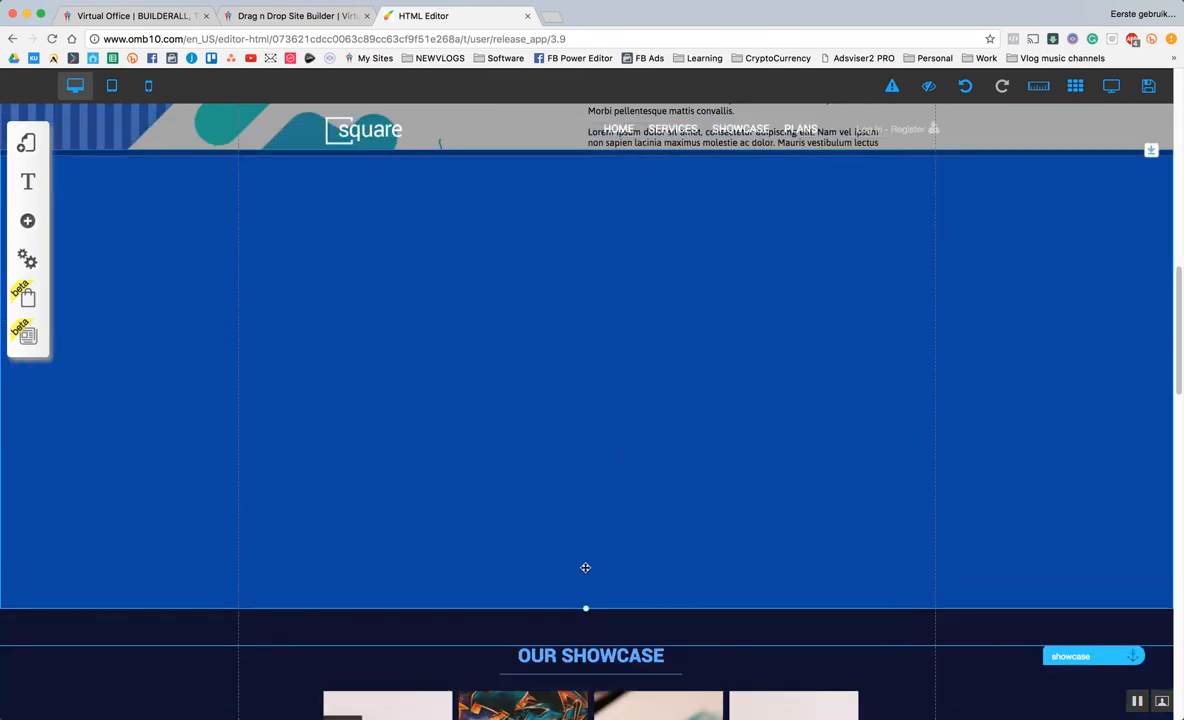
Shrink the blue banner's height and slide it down into the gap below About Us.
drag(587, 612, 571, 380)
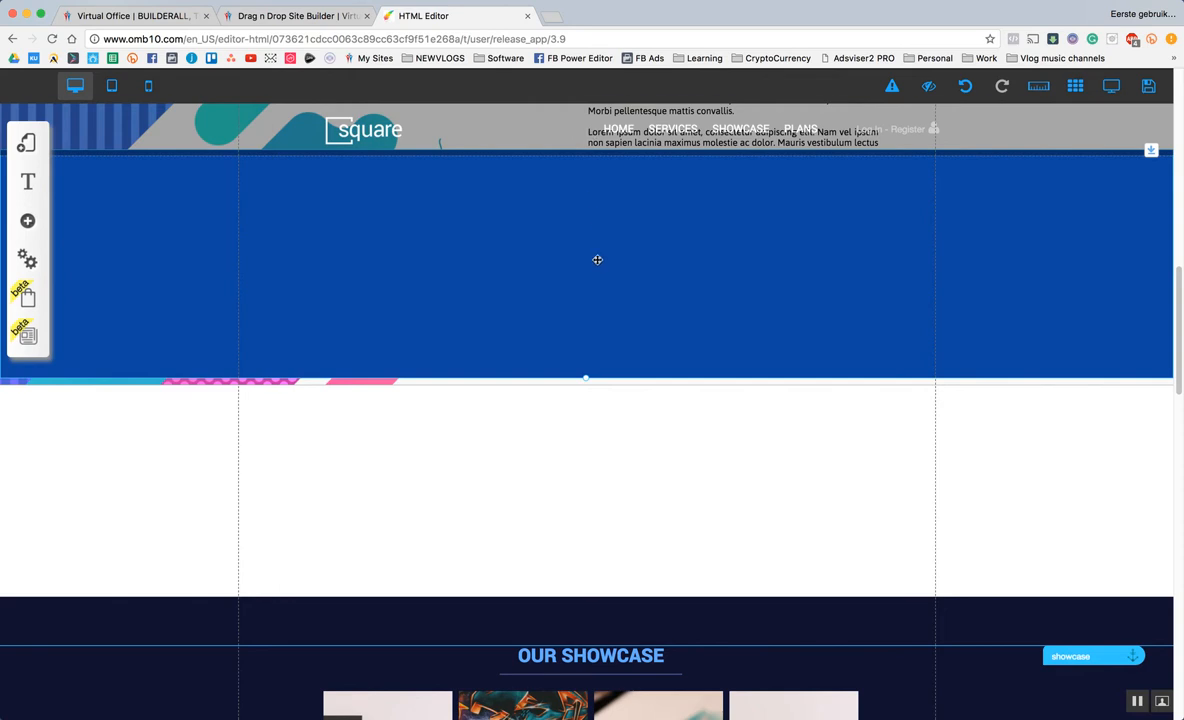
mouse_move(571, 282)
mouse_down()
mouse_move(610, 495)
mouse_move(613, 469)
mouse_up()
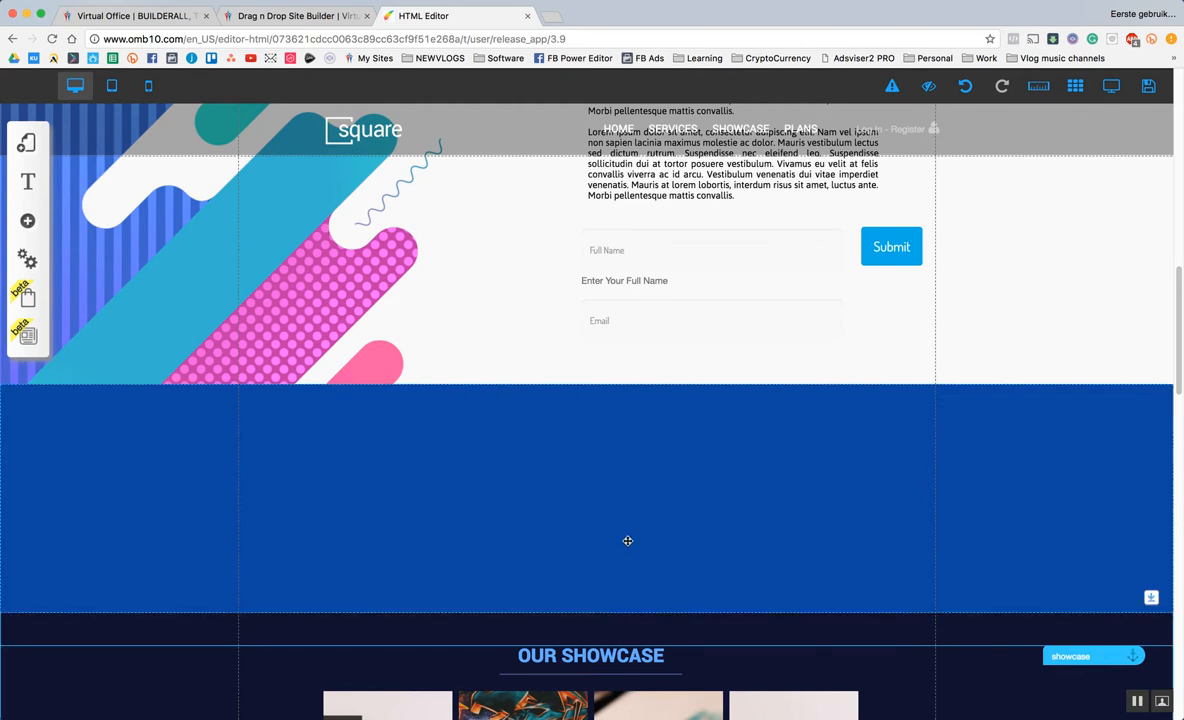
mouse_move(631, 530)
mouse_down()
mouse_move(627, 554)
mouse_move(627, 539)
mouse_up()
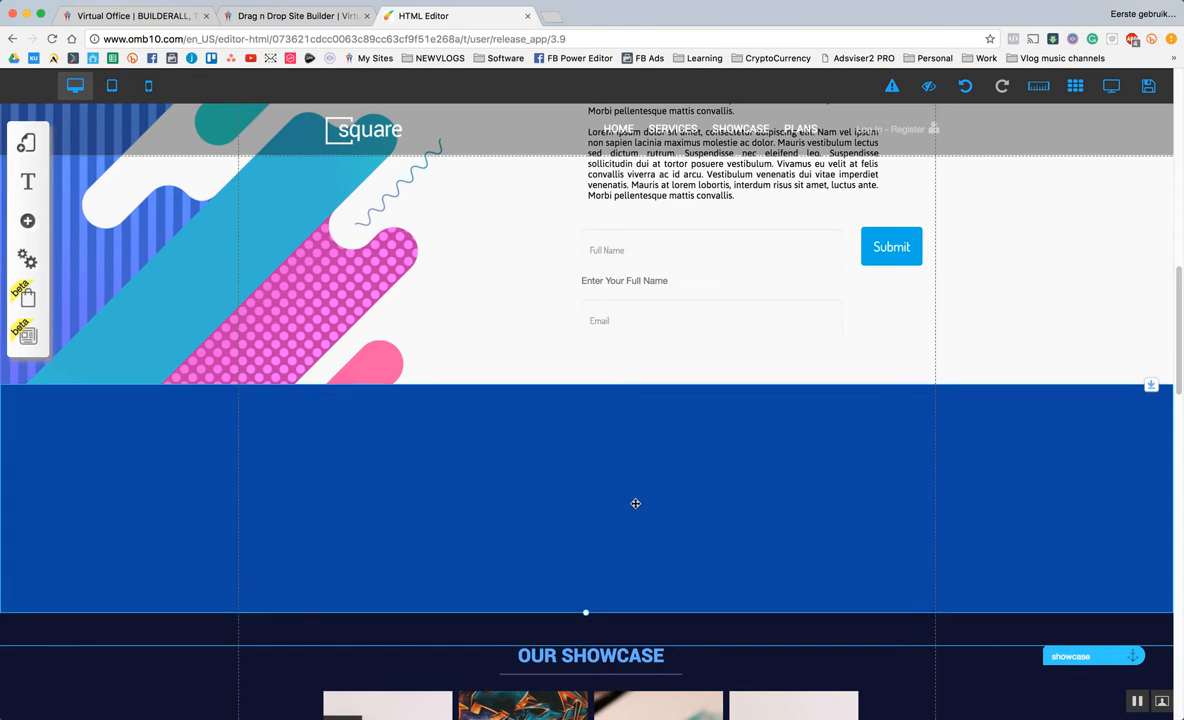
drag(679, 571, 679, 627)
scroll(695, 543, down, 3)
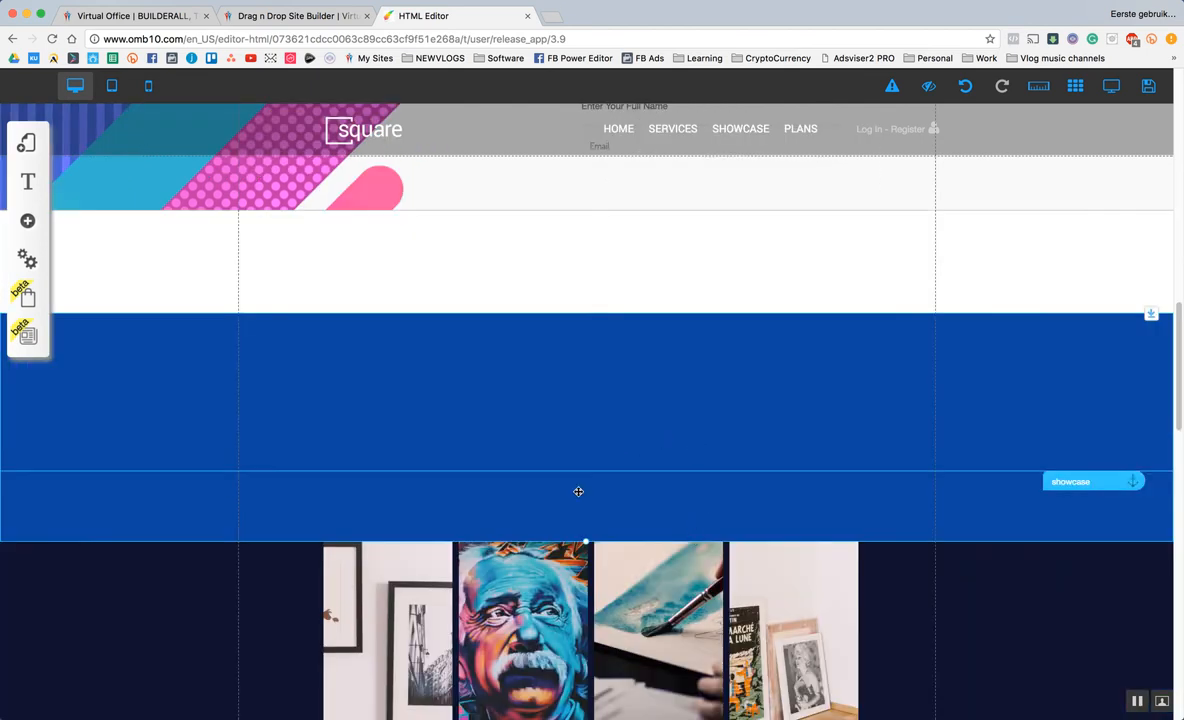
Send the blue banner behind the showcase heading and move it up snug beneath About Us.
click(667, 414)
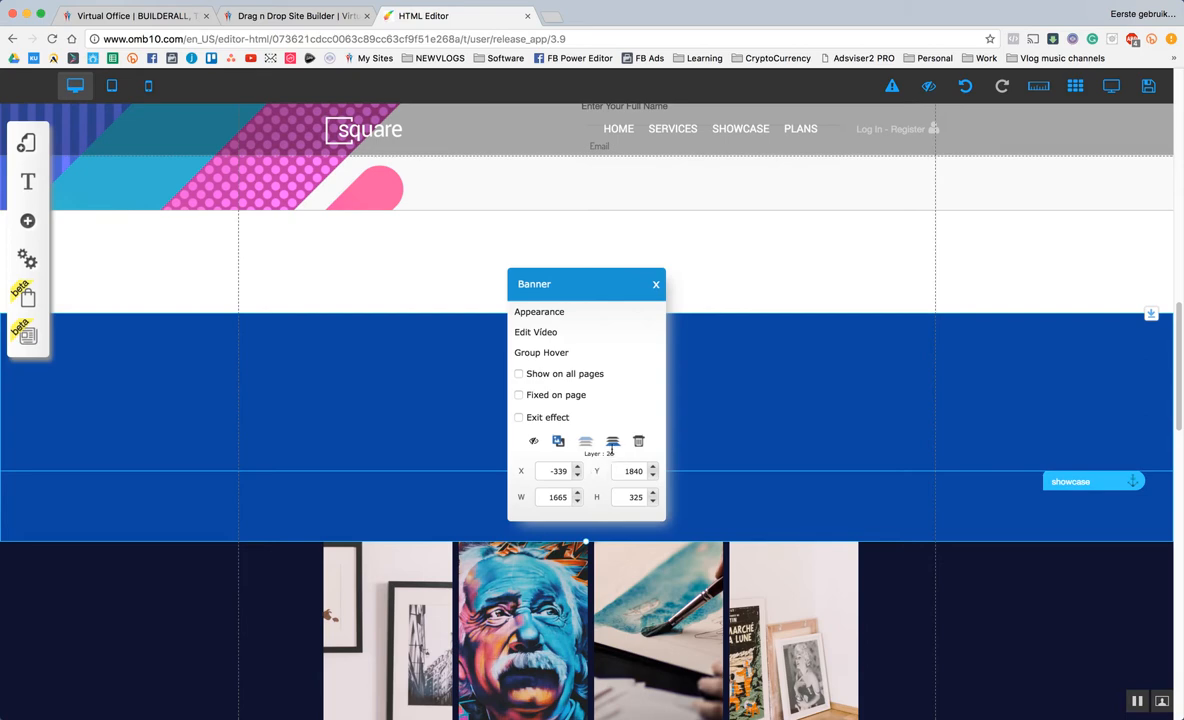
click(612, 445)
click(612, 445)
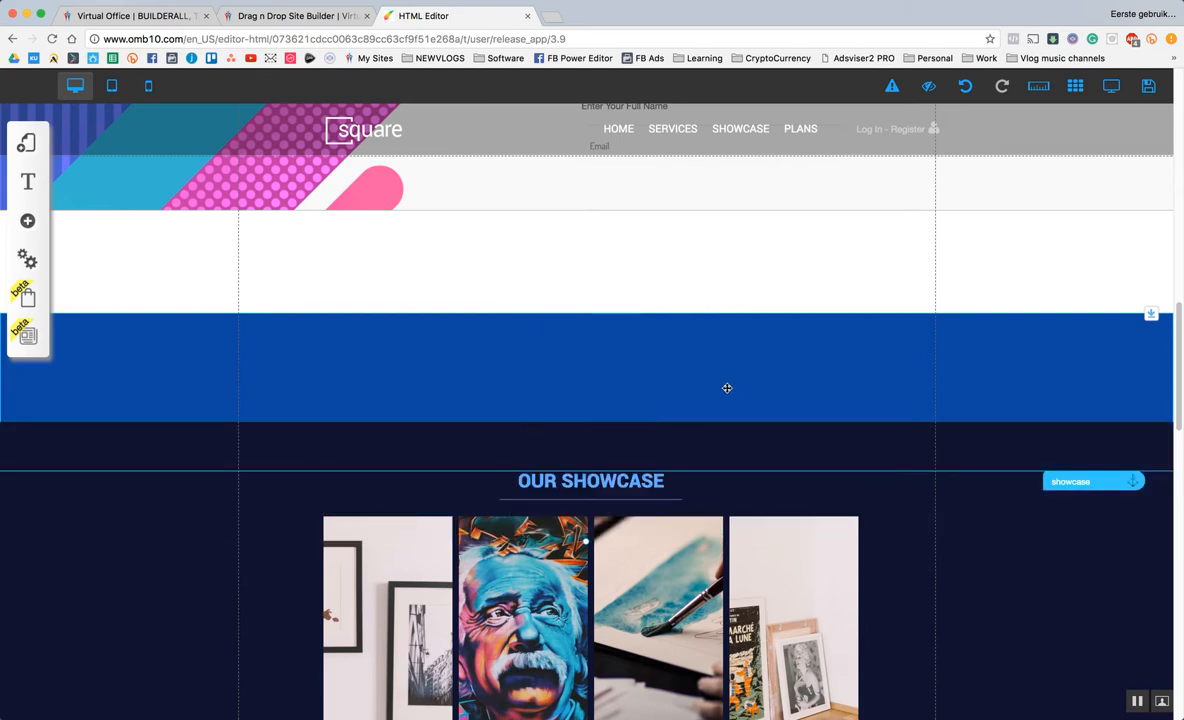
click(691, 393)
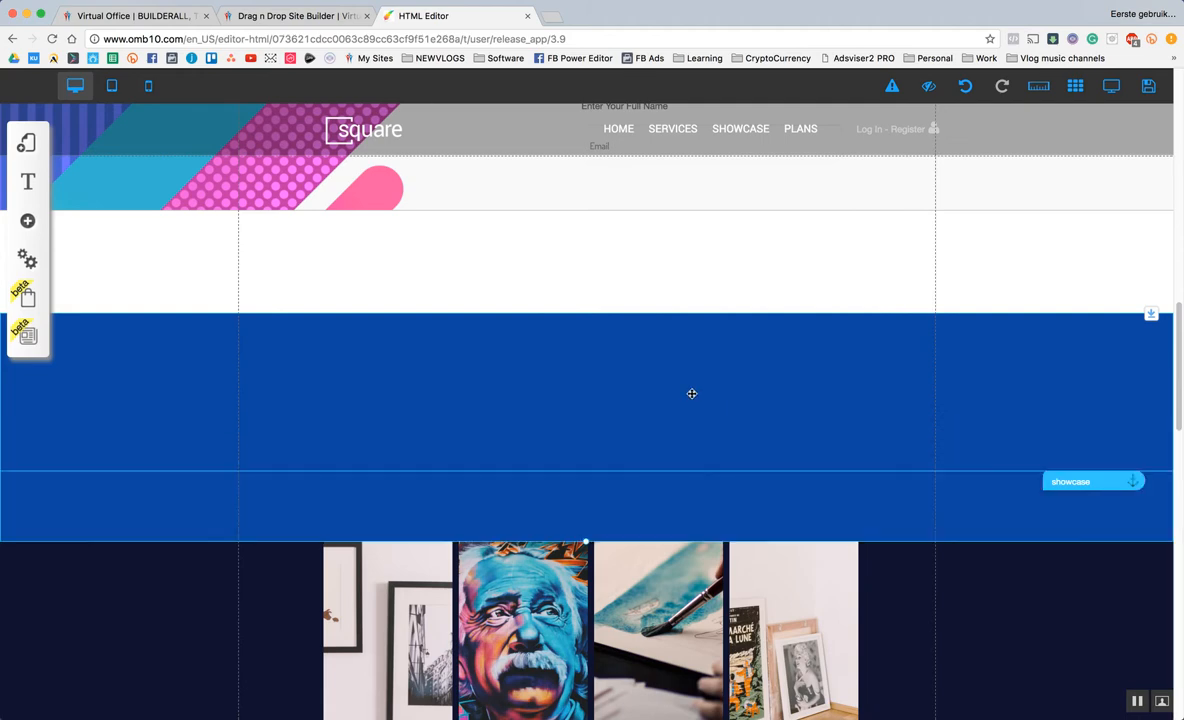
click(691, 393)
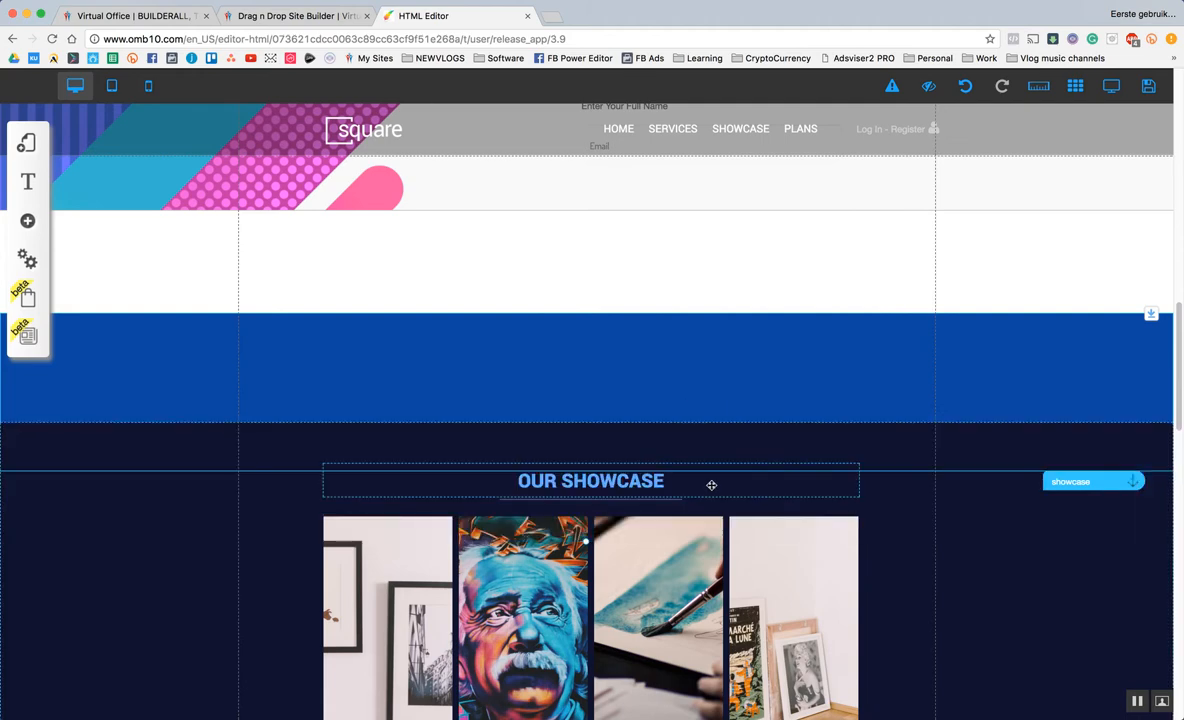
scroll(749, 358, up, 1)
scroll(749, 358, up, 2)
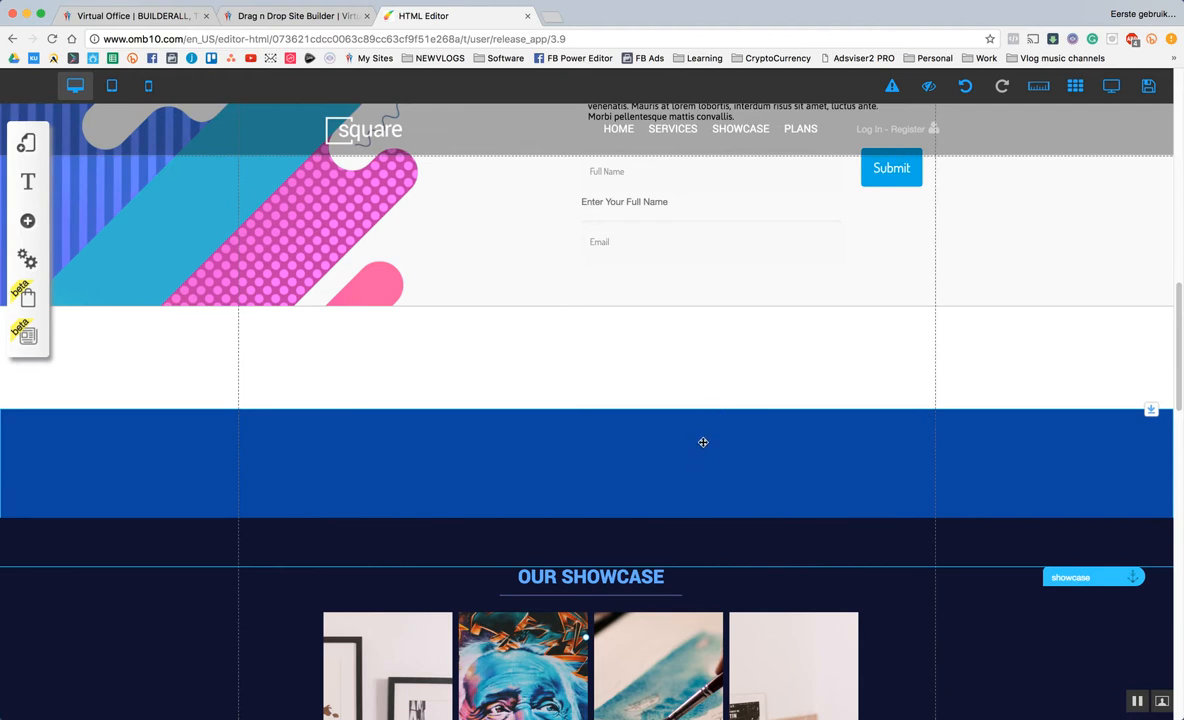
drag(703, 361, 702, 349)
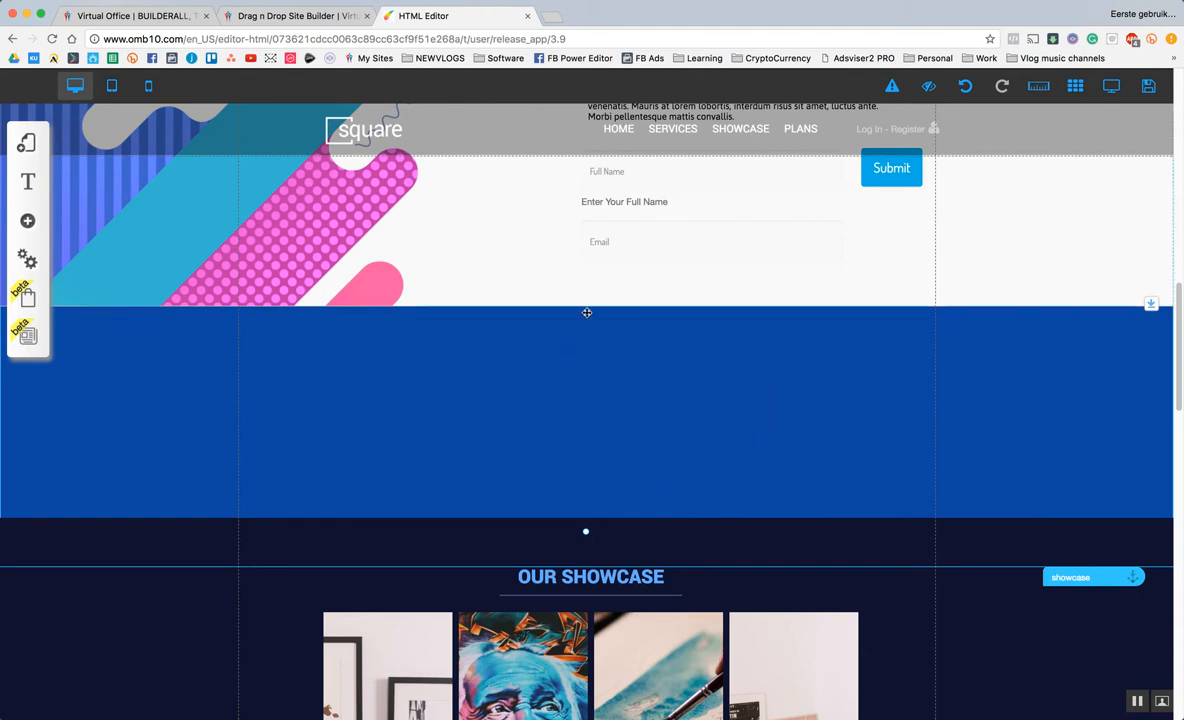
Choose the Banner_custom_29 style for the blue banner from its Appearance style list.
right_click(603, 421)
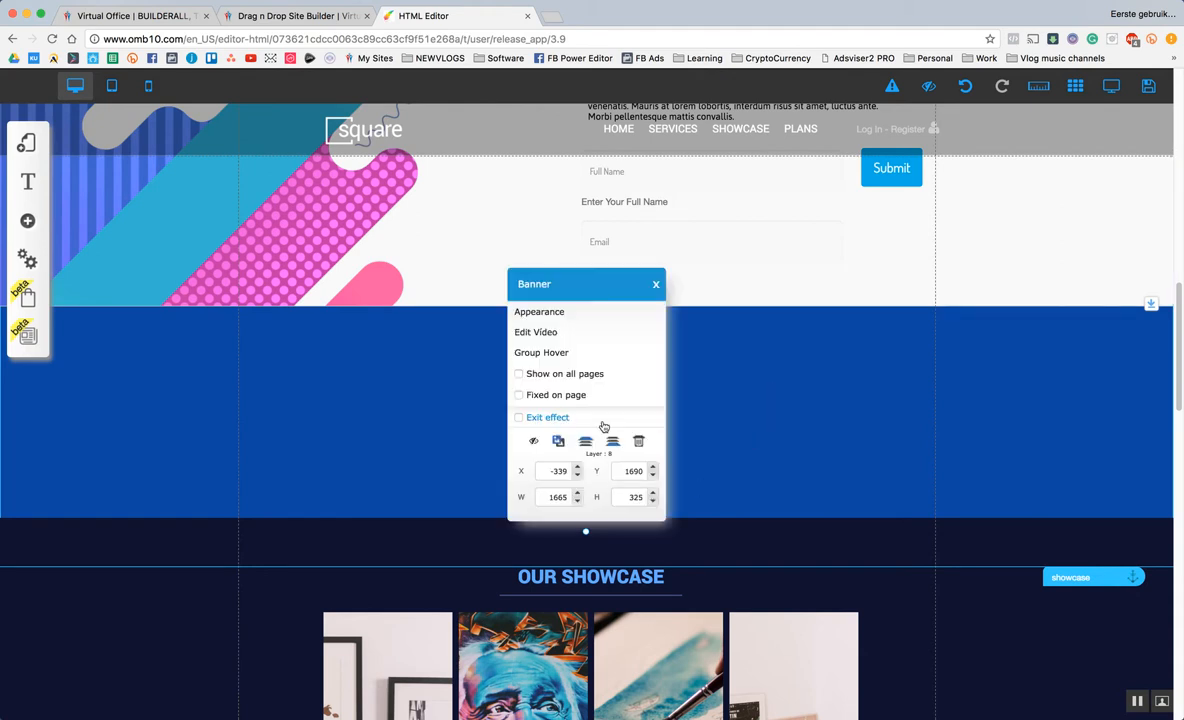
click(533, 296)
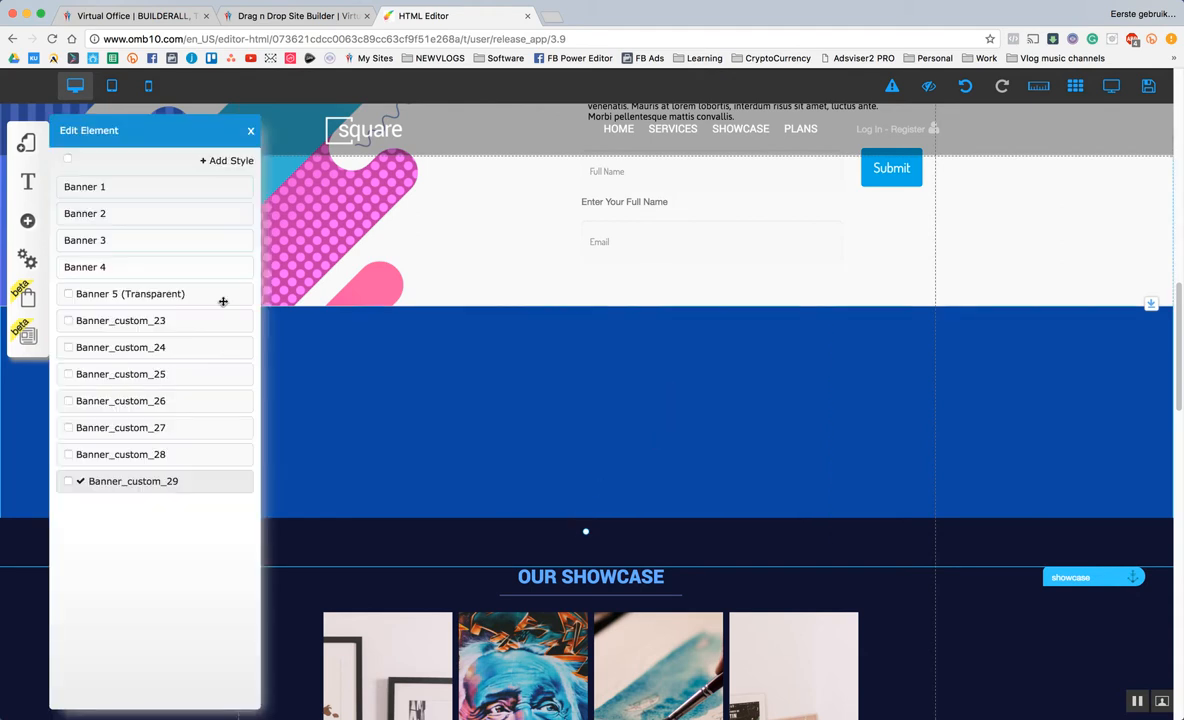
click(620, 449)
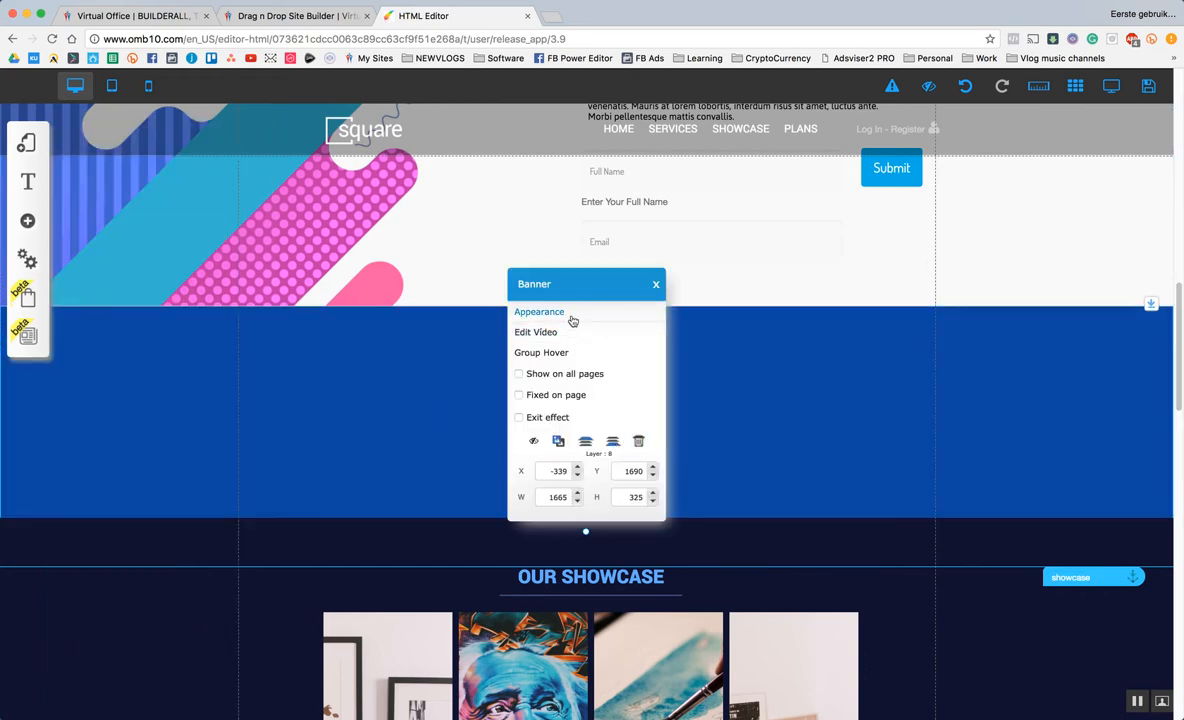
click(530, 311)
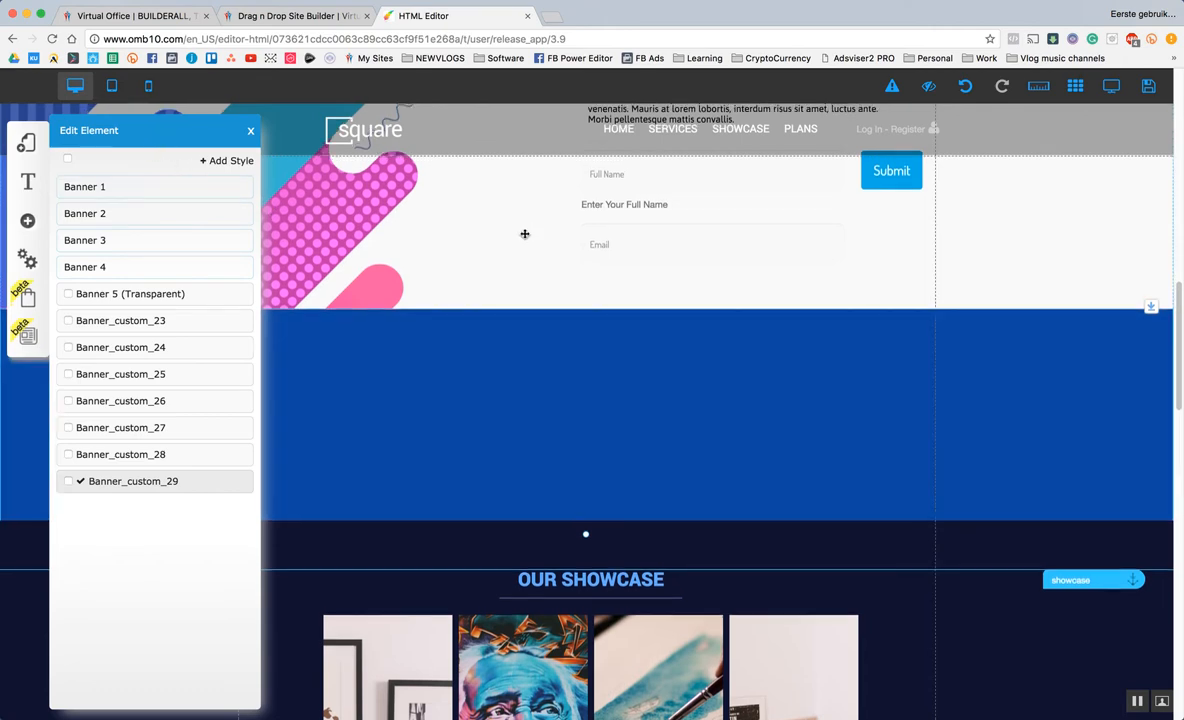
scroll(523, 232, up, 10)
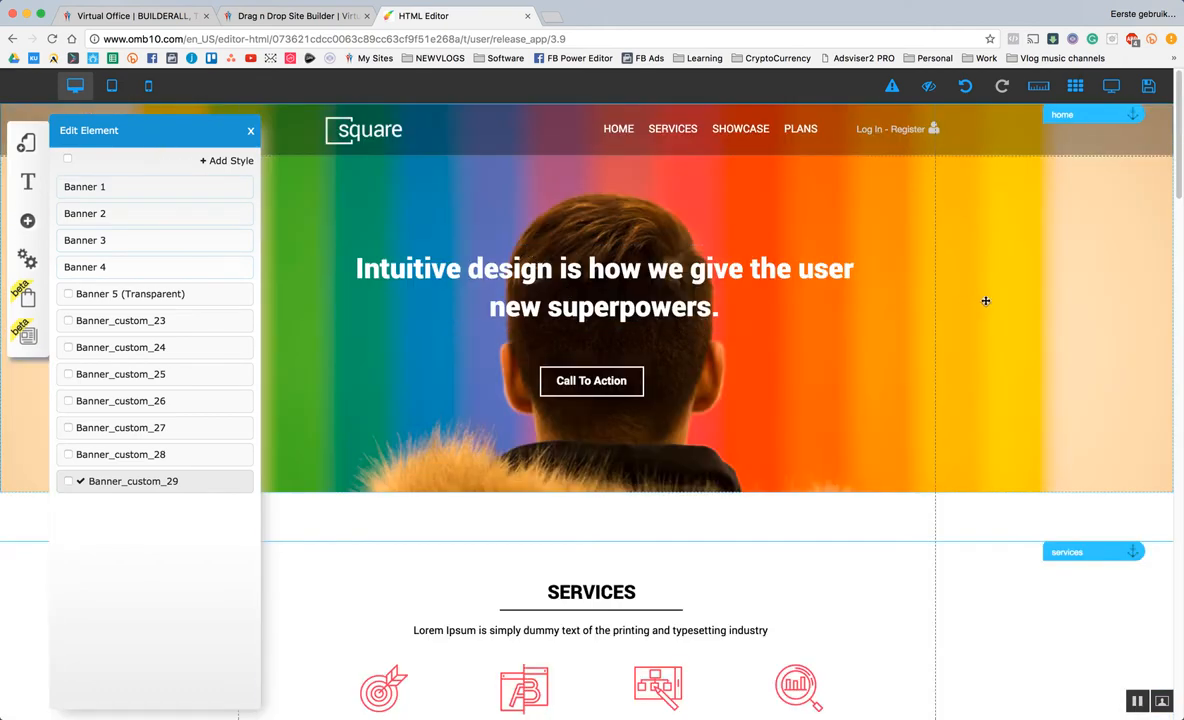
scroll(978, 291, down, 5)
scroll(912, 286, down, 5)
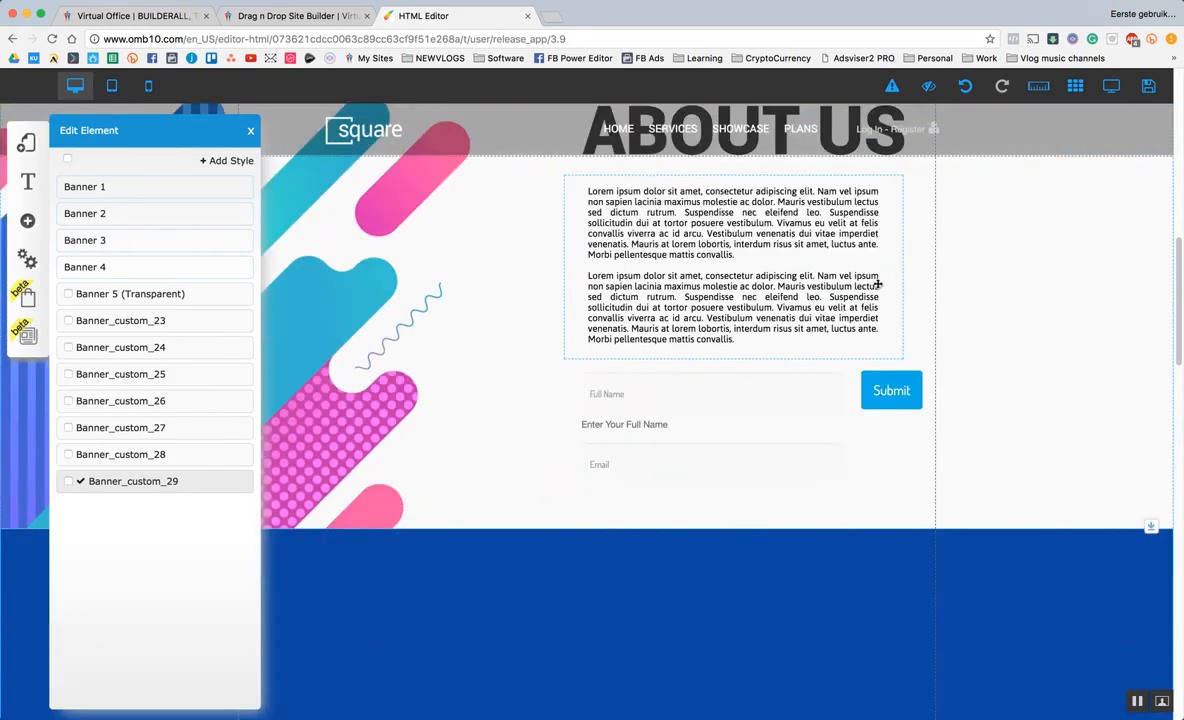
scroll(875, 278, down, 2)
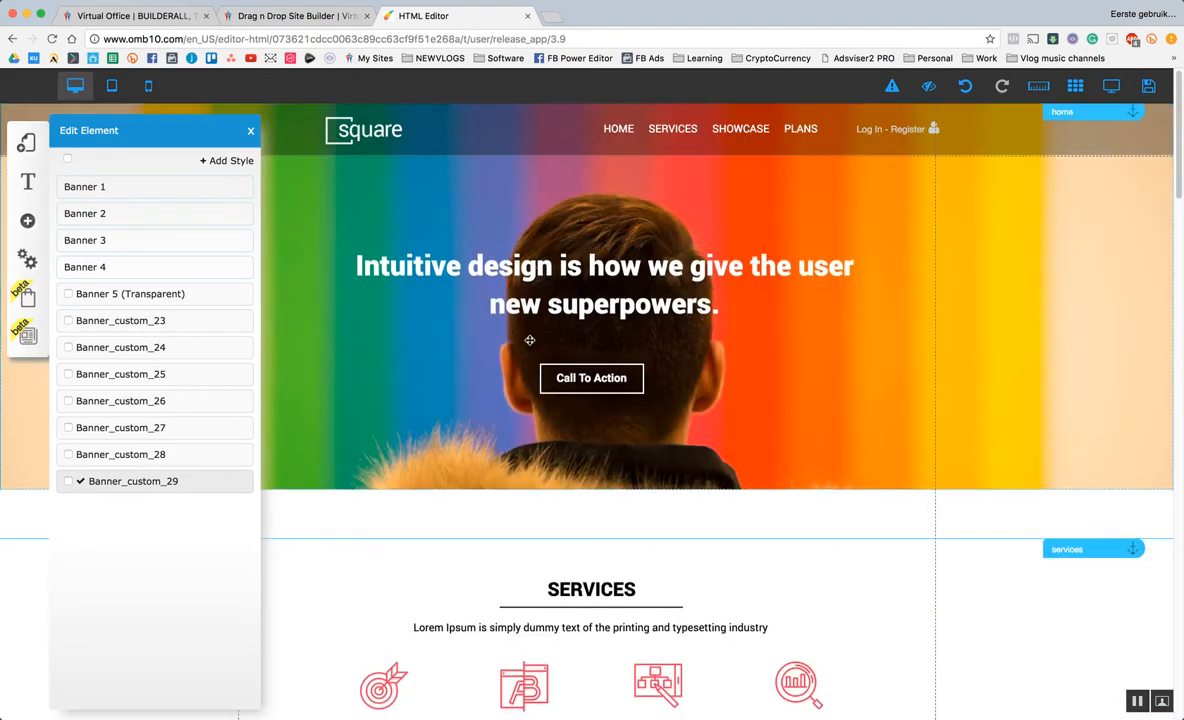
scroll(529, 339, down, 10)
scroll(536, 341, down, 5)
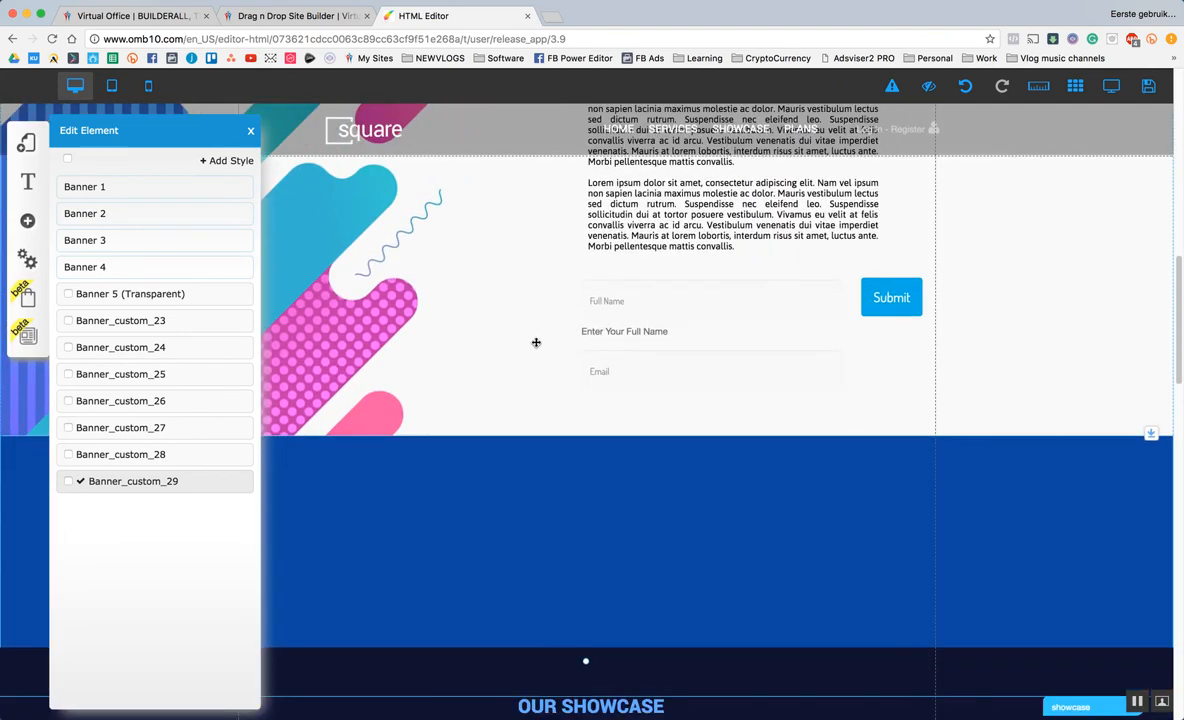
mouse_move(155, 481)
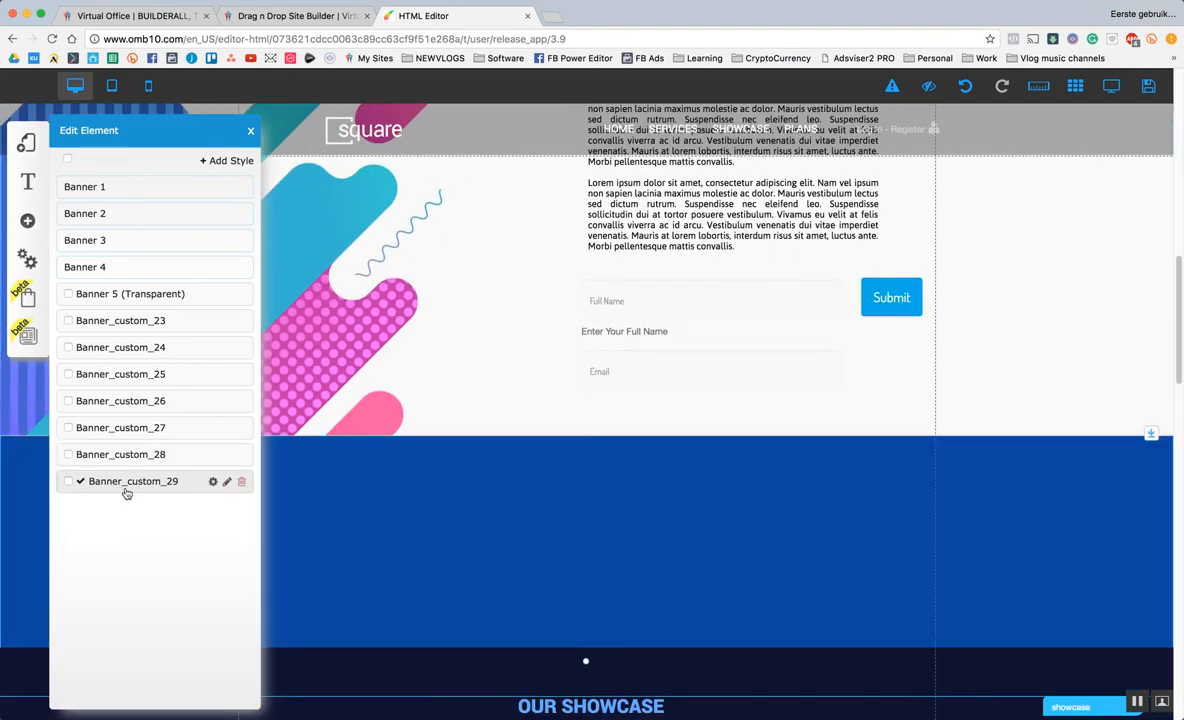
Rename the custom style to 'Optin Form', confirm, and preview Banner_custom_25 on the section.
click(227, 482)
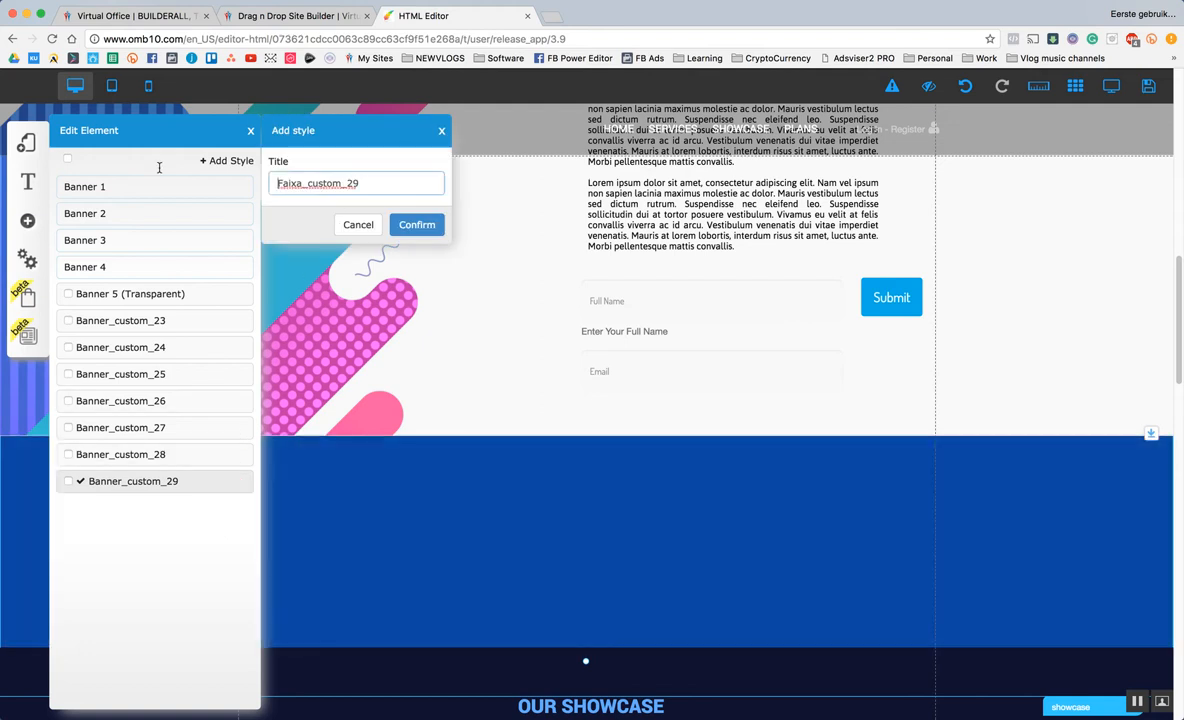
key(ctrl+a)
text(O)
click(412, 224)
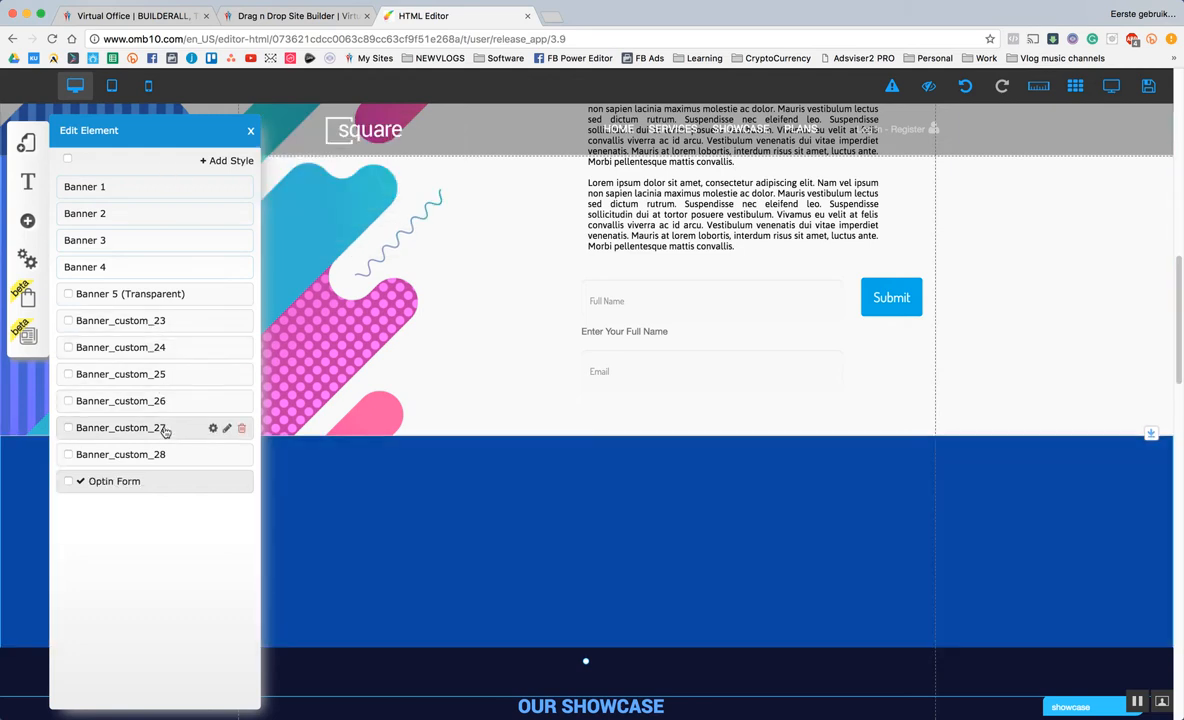
click(167, 375)
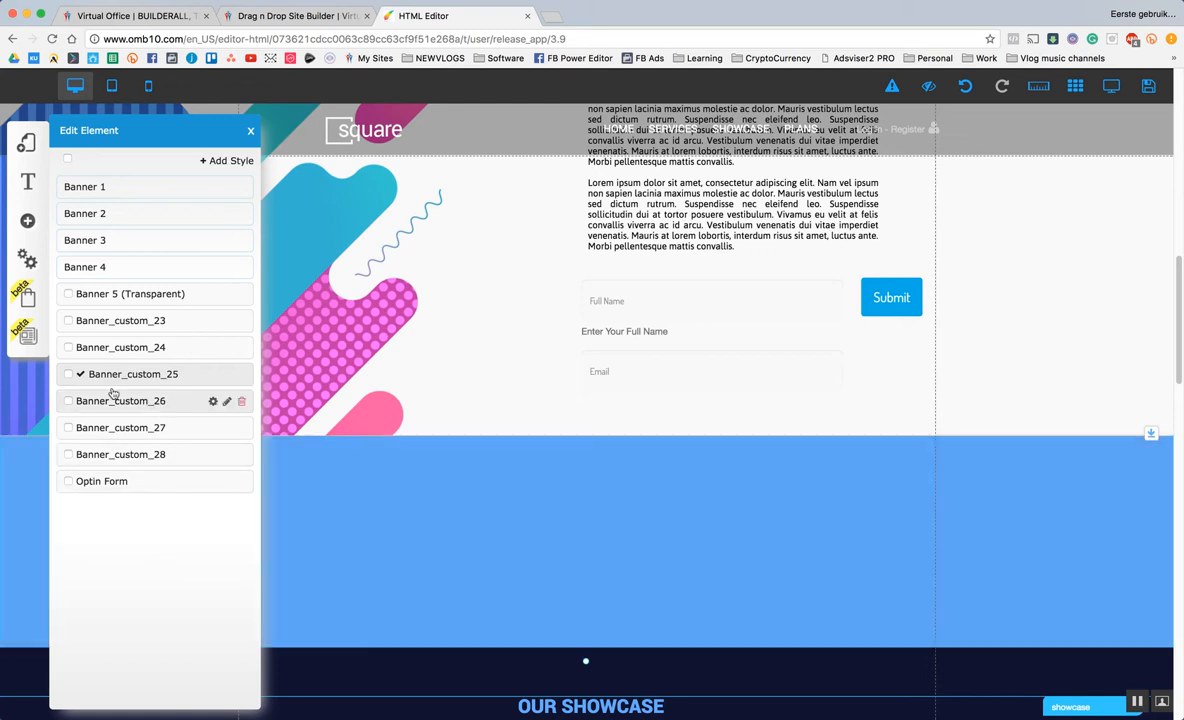
Reapply Optin Form, try the layout presets and give the section a blue gradient background.
click(141, 484)
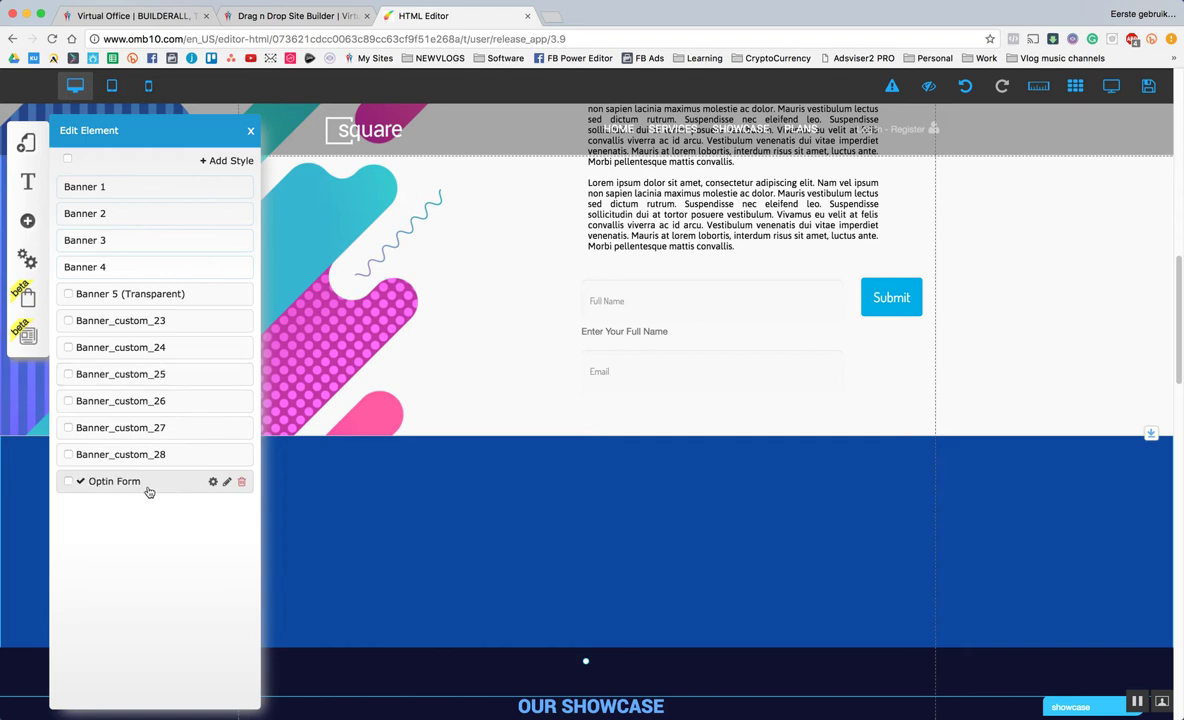
click(215, 483)
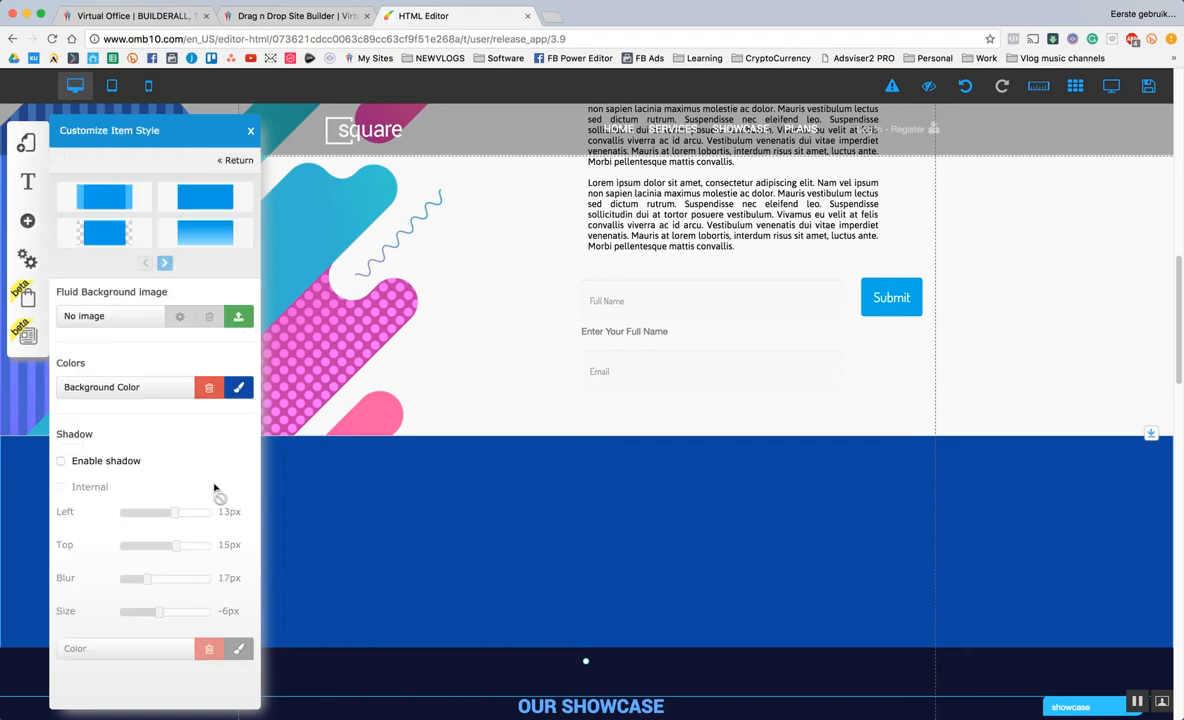
click(110, 196)
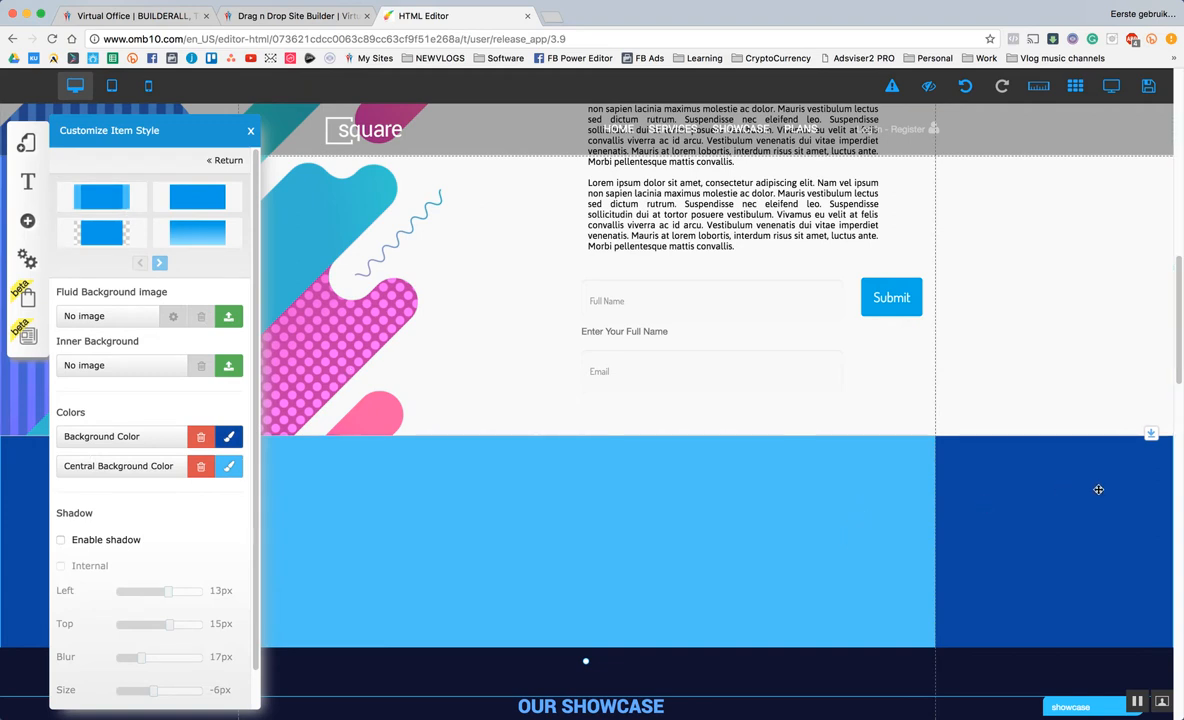
click(111, 236)
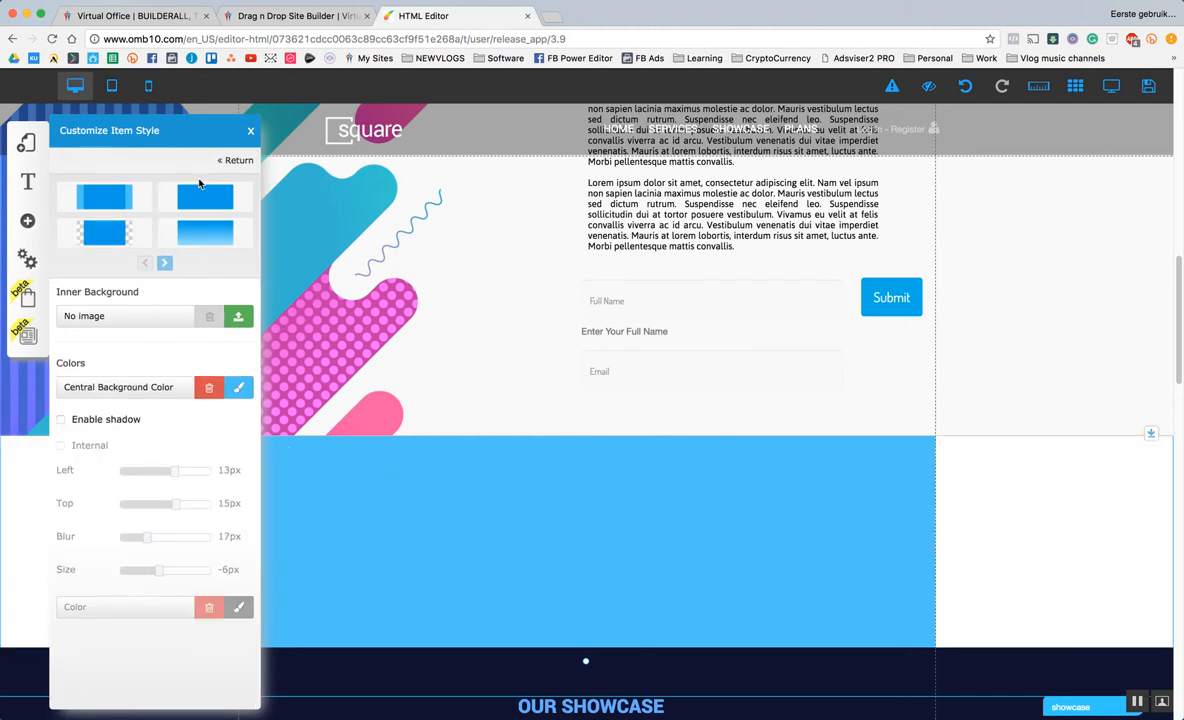
click(199, 211)
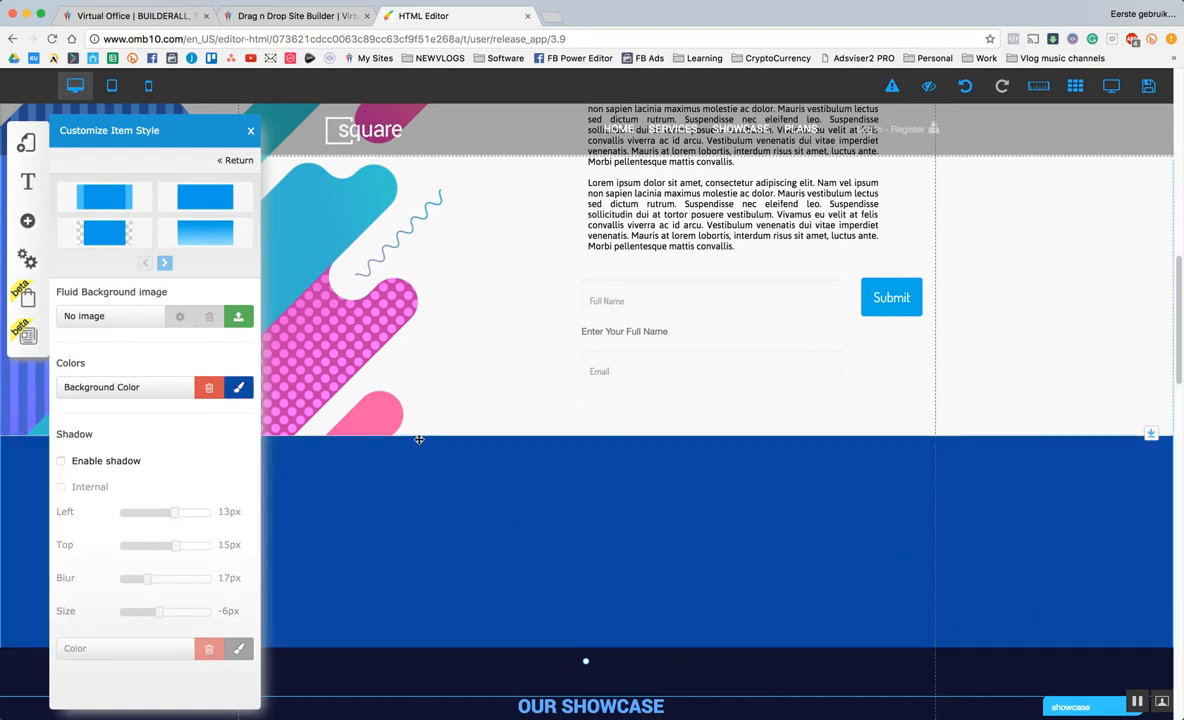
click(221, 244)
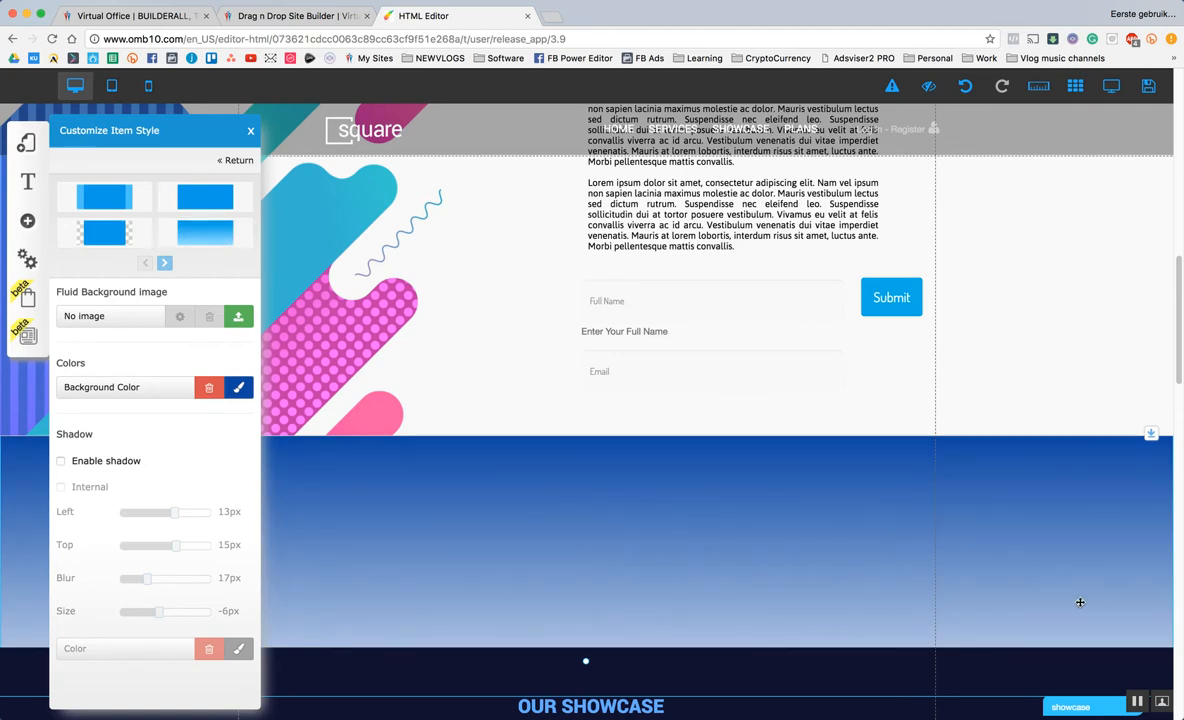
scroll(767, 555, up, 5)
scroll(766, 547, up, 5)
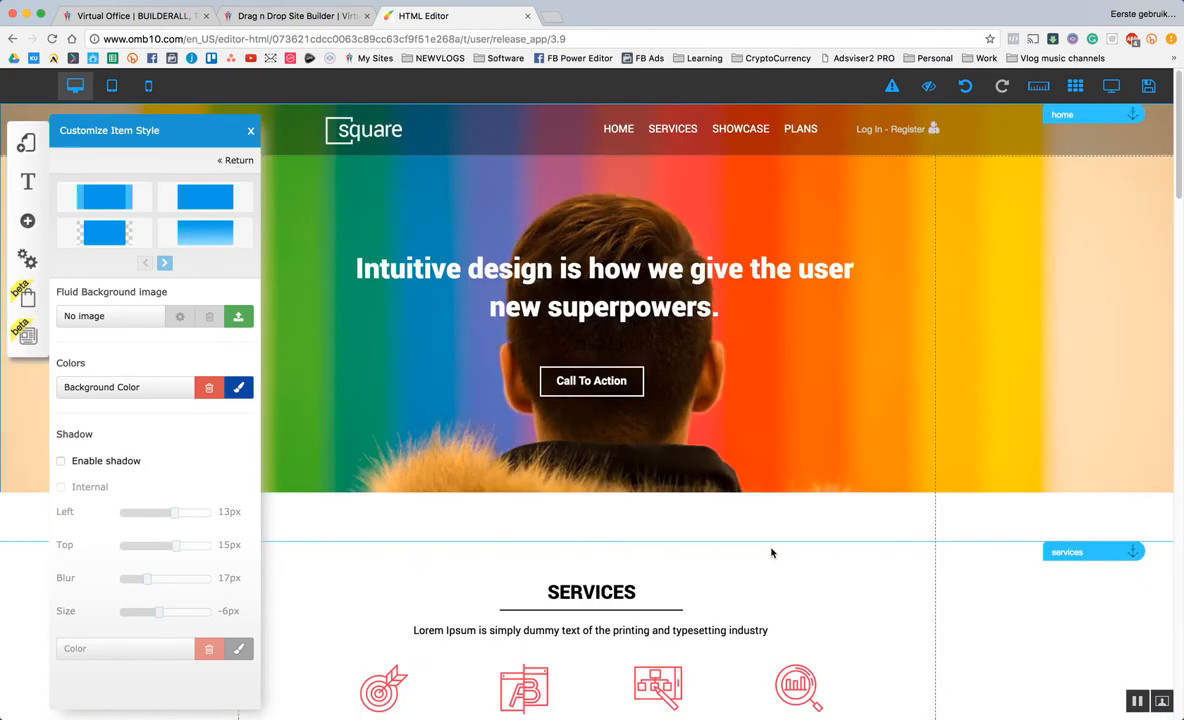
Try a gradient overlay on the hero banner's Banner_custom_23 style, then return without changing it.
click(835, 352)
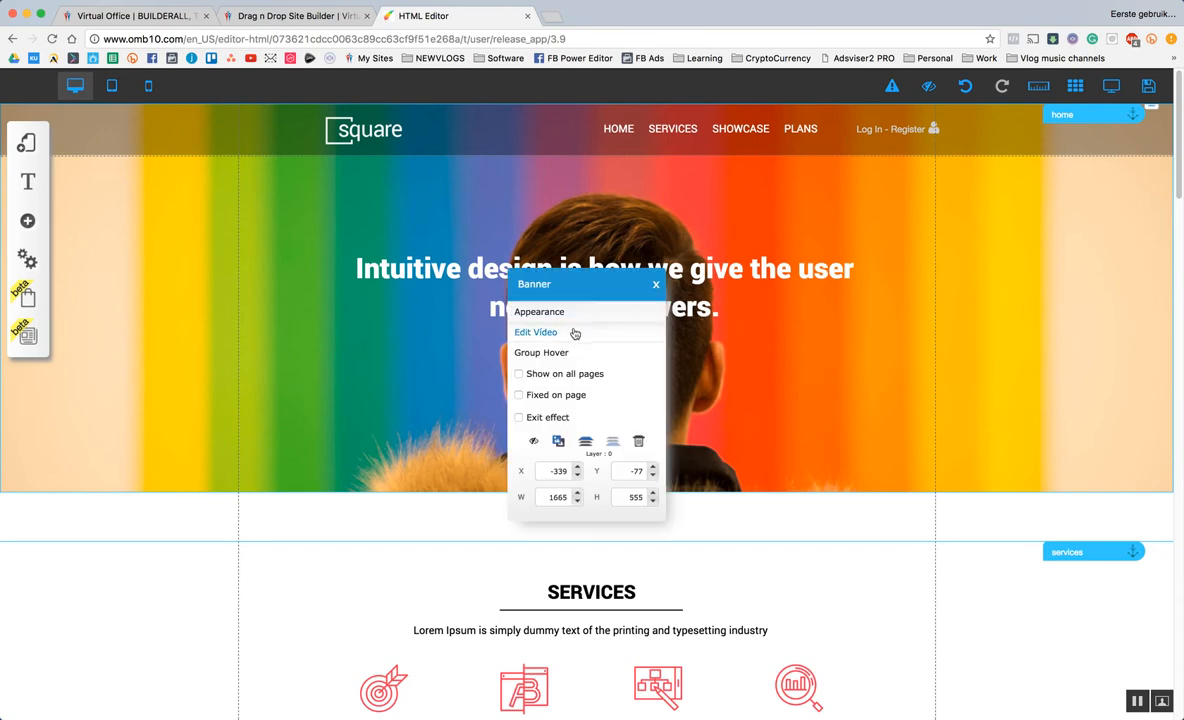
click(540, 312)
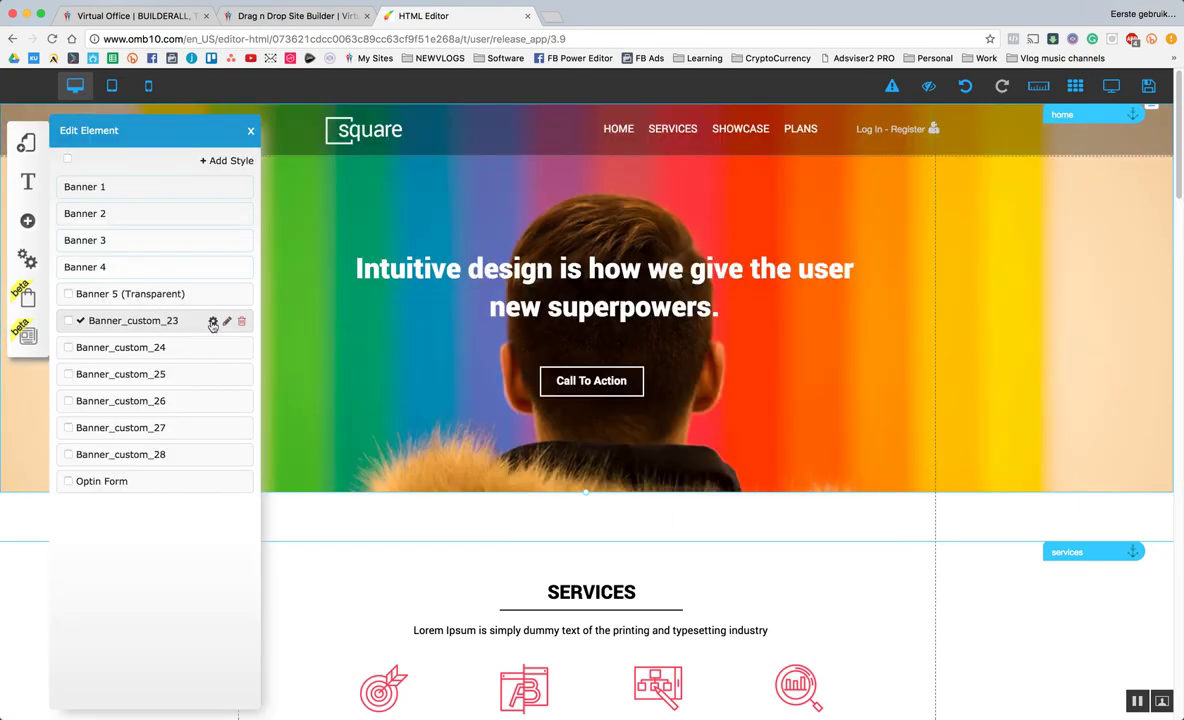
click(211, 322)
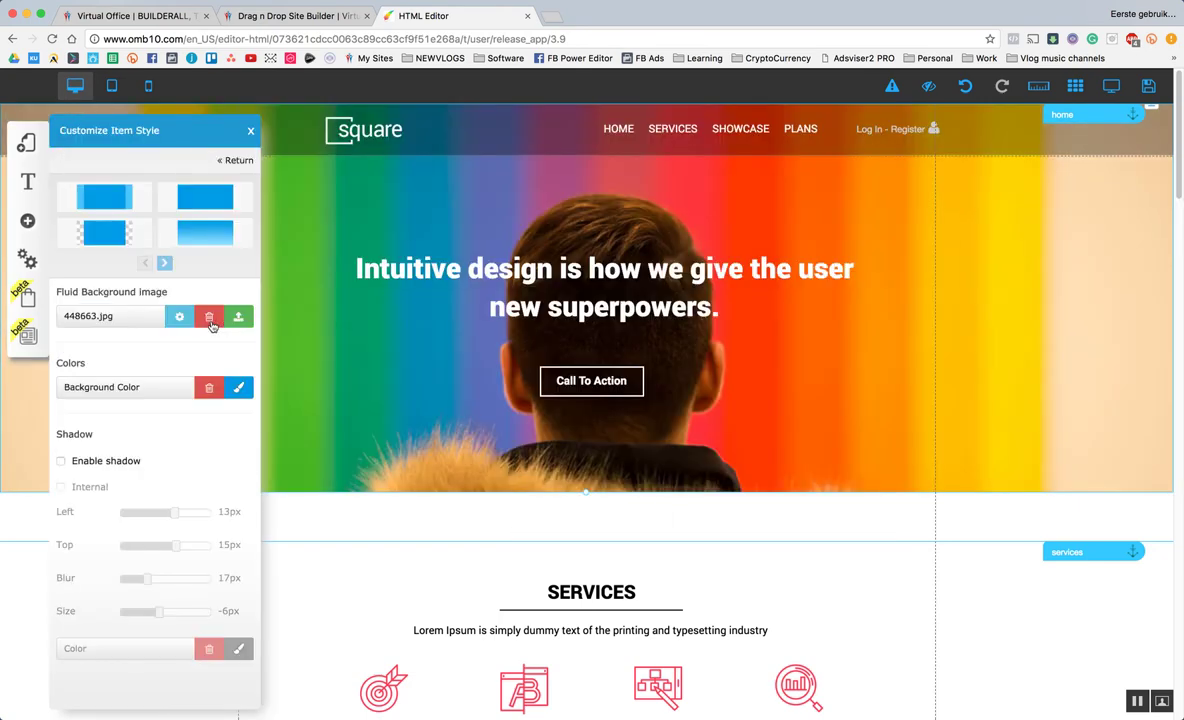
click(207, 233)
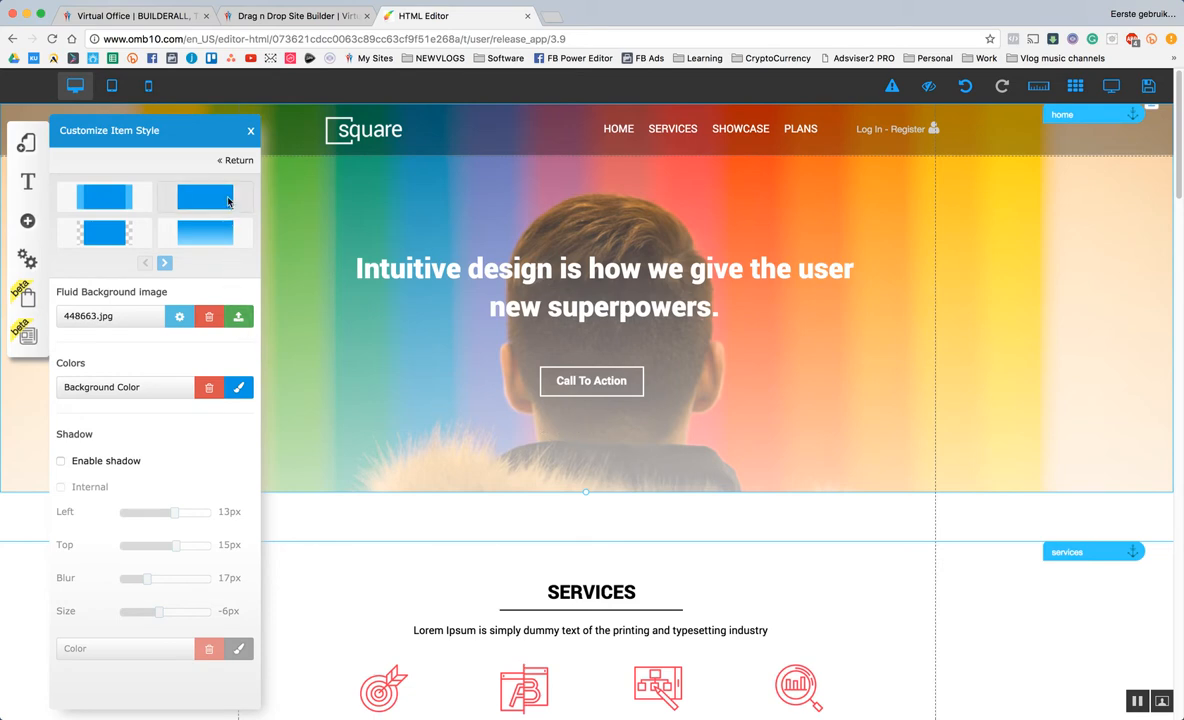
click(213, 192)
click(236, 161)
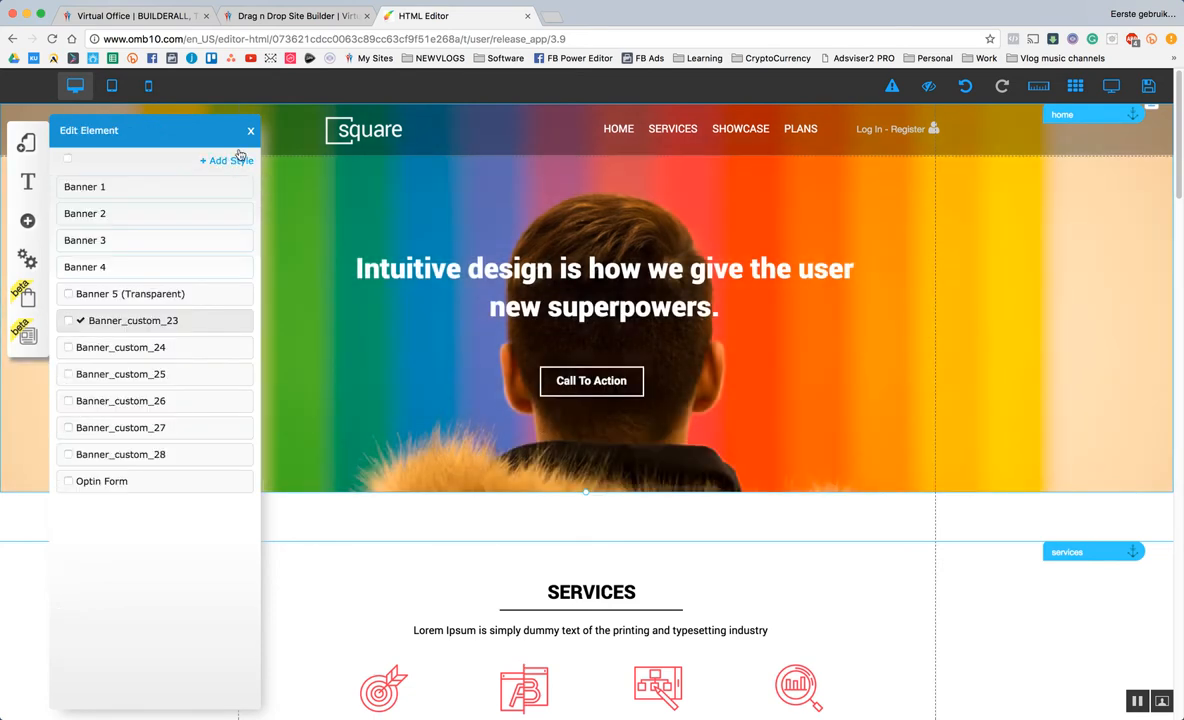
click(250, 130)
scroll(559, 380, down, 10)
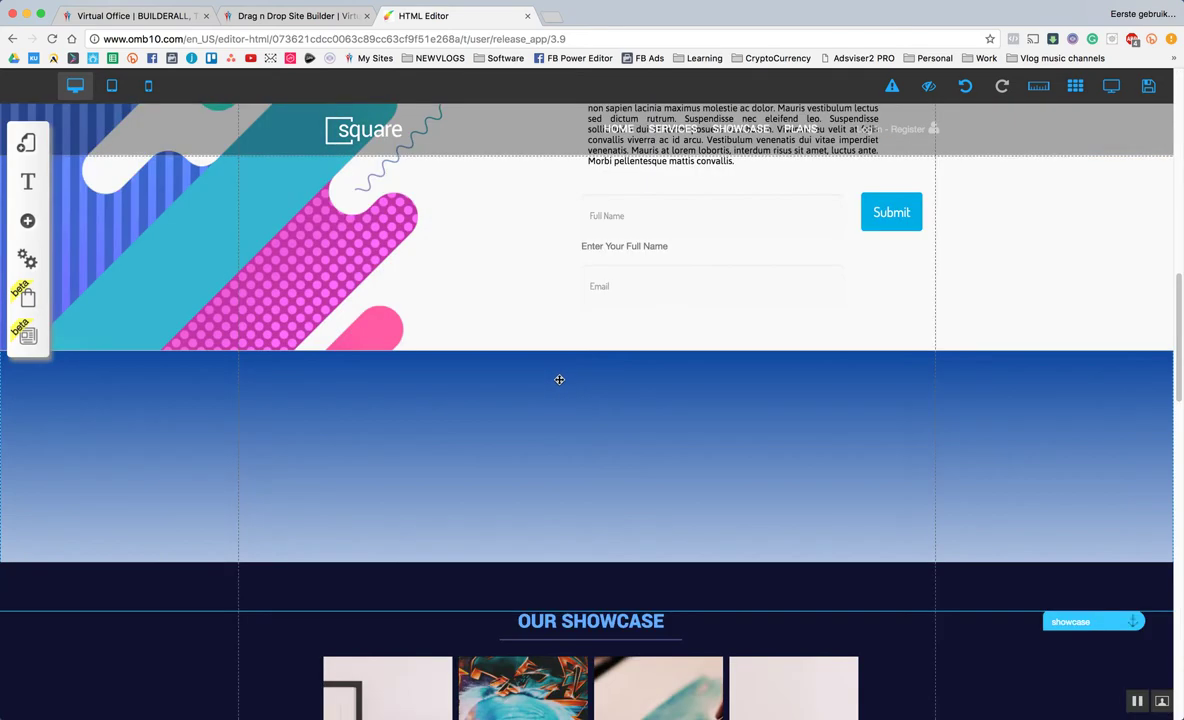
Switch the Optin Form style to a solid background and set it to magenta from the swatches.
click(684, 427)
click(549, 313)
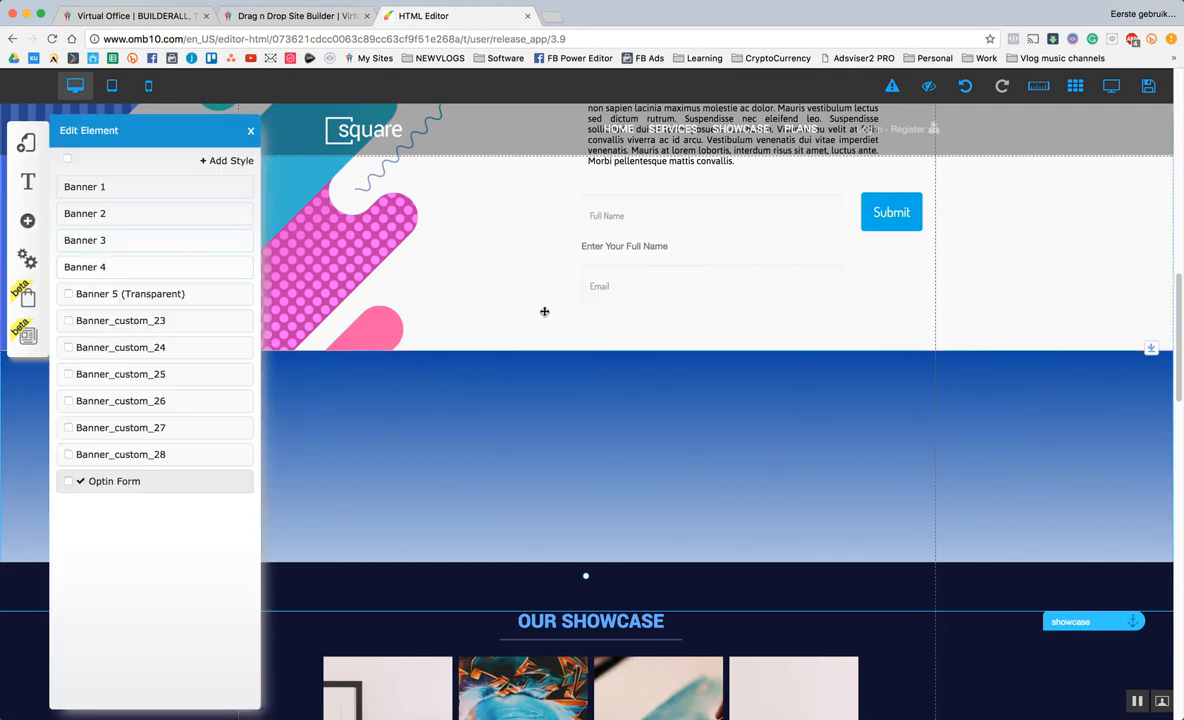
click(213, 482)
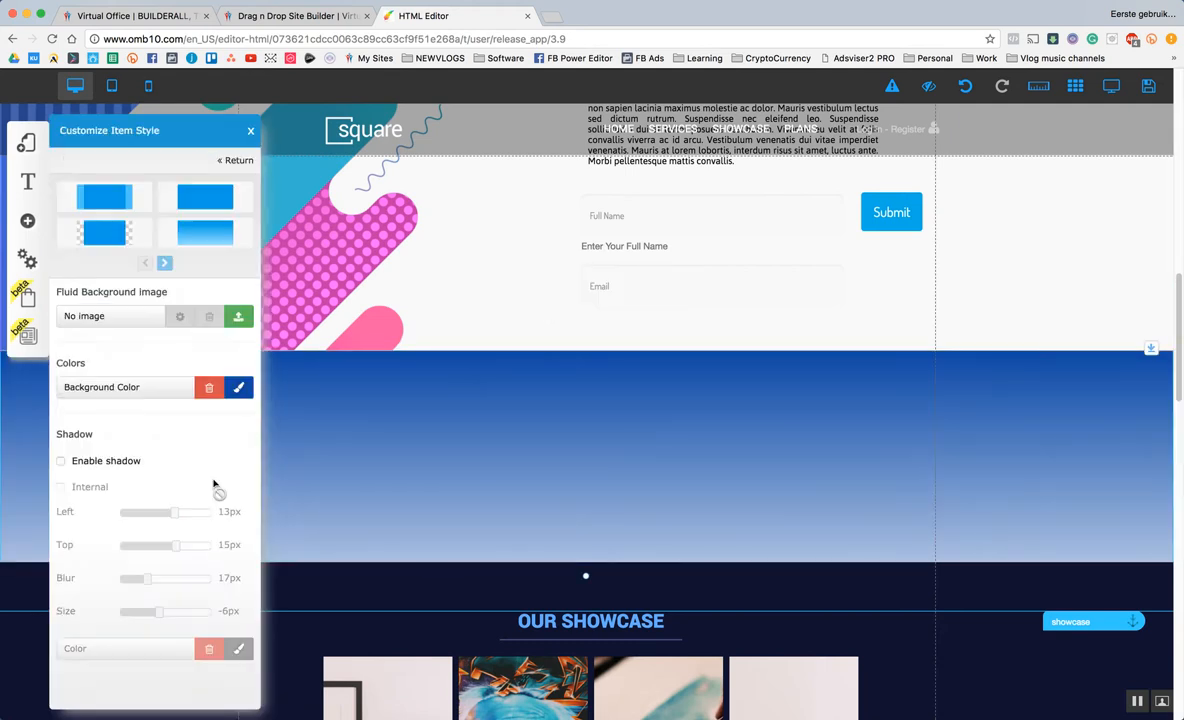
click(217, 199)
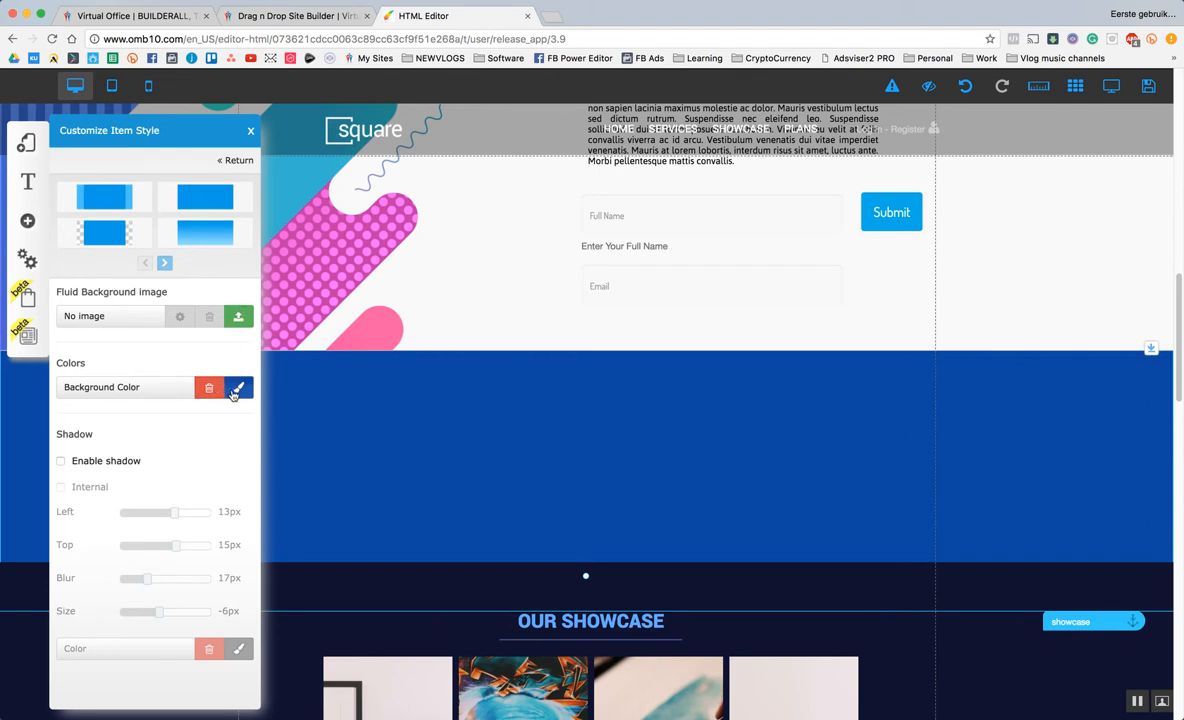
click(234, 394)
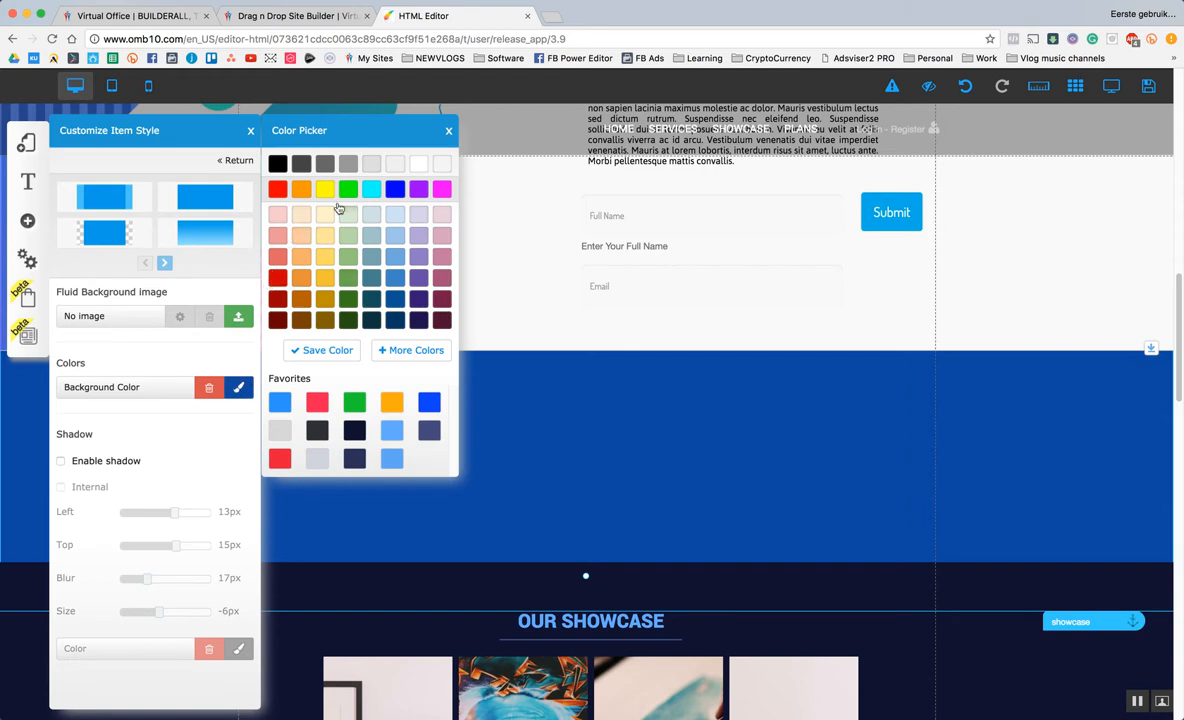
click(441, 190)
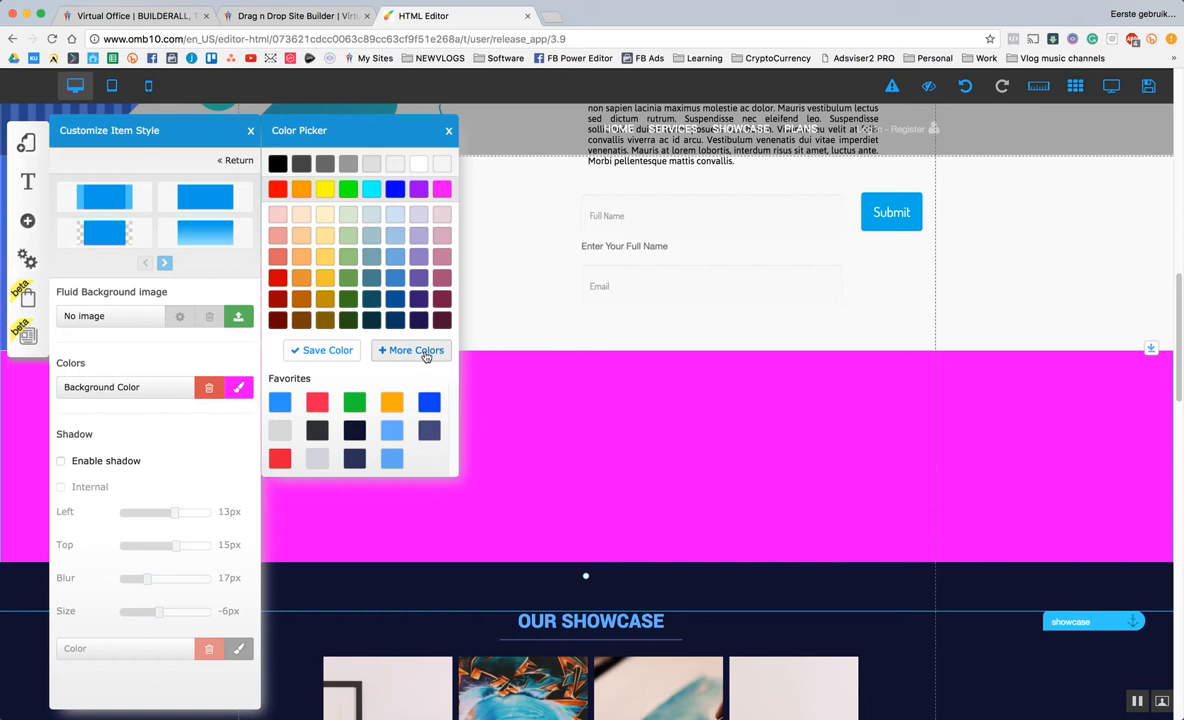
Use More Colors to make the section bright orange rgb(255,160,8) and close the panels.
click(426, 355)
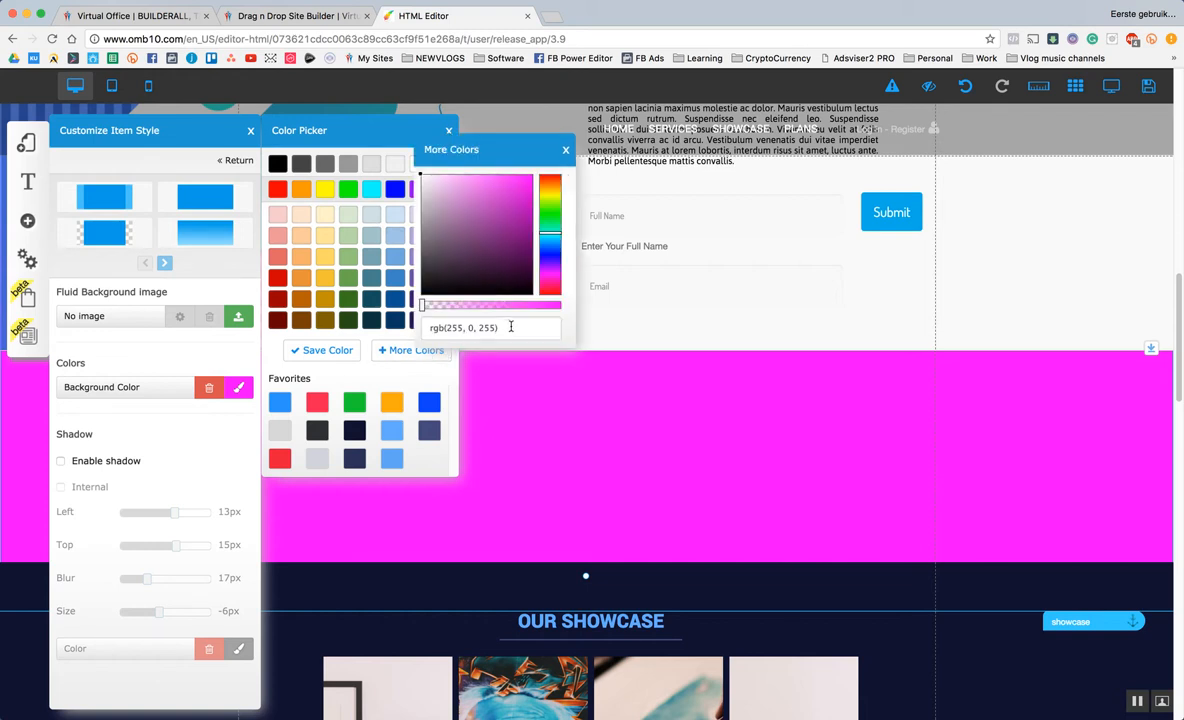
drag(510, 326, 407, 322)
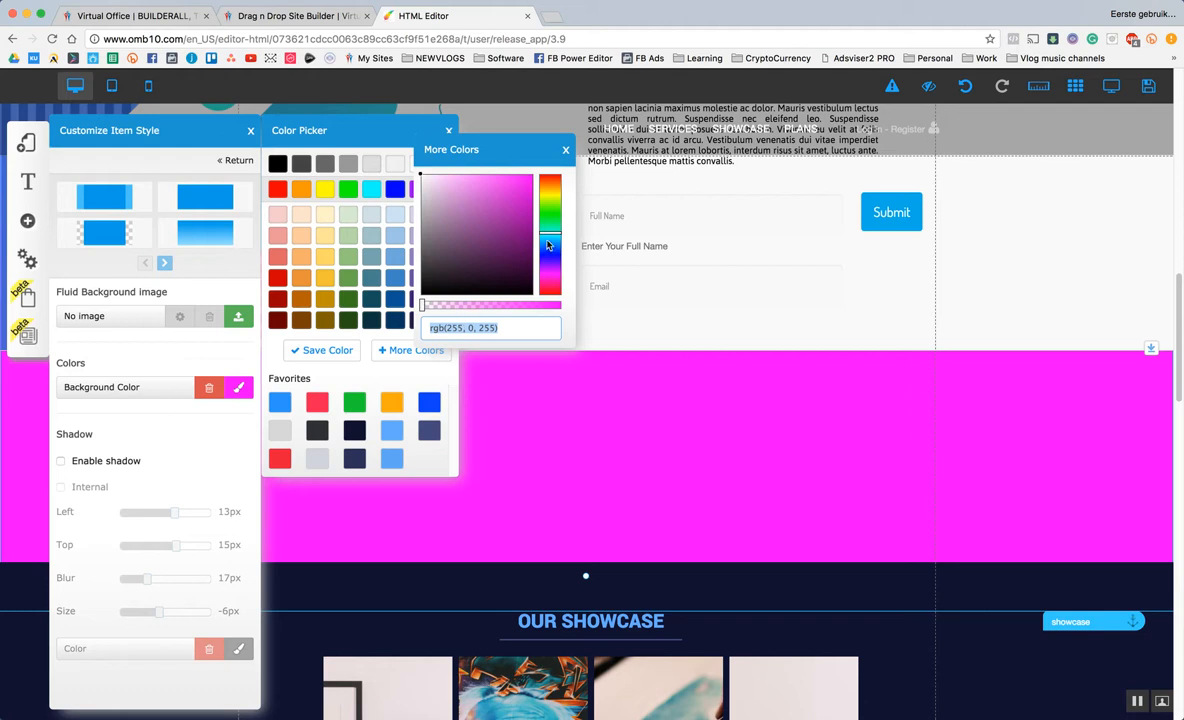
drag(548, 245, 549, 226)
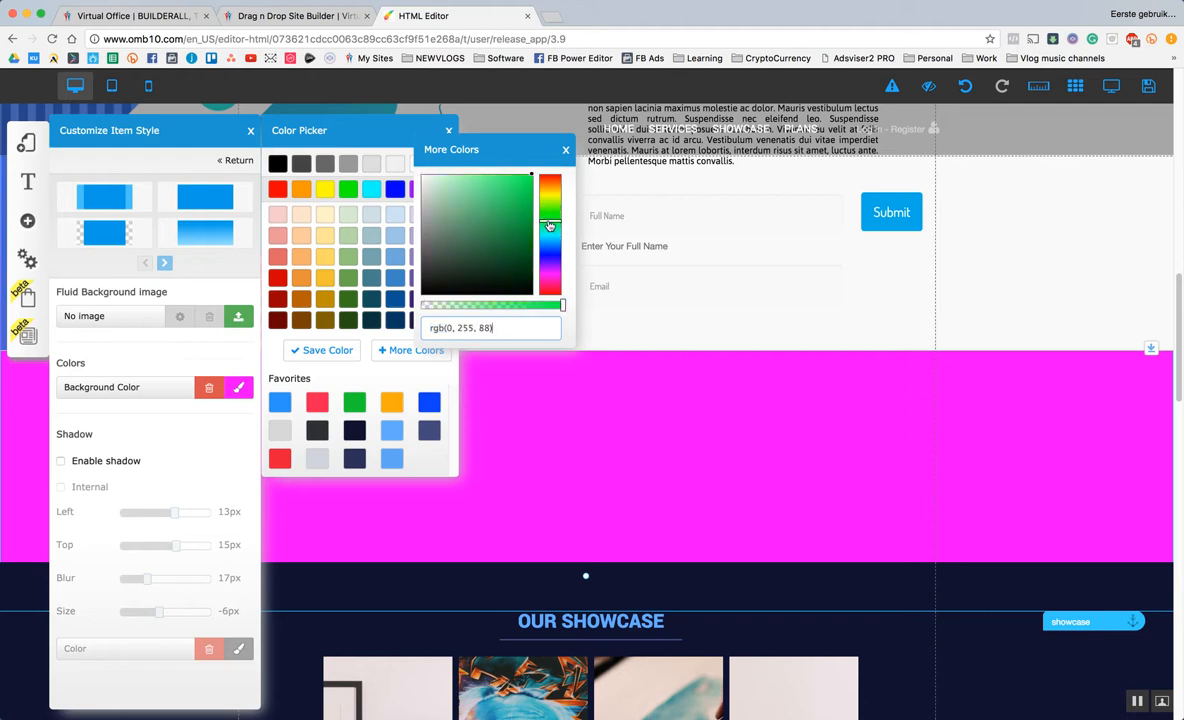
click(524, 206)
click(550, 237)
drag(551, 243, 556, 190)
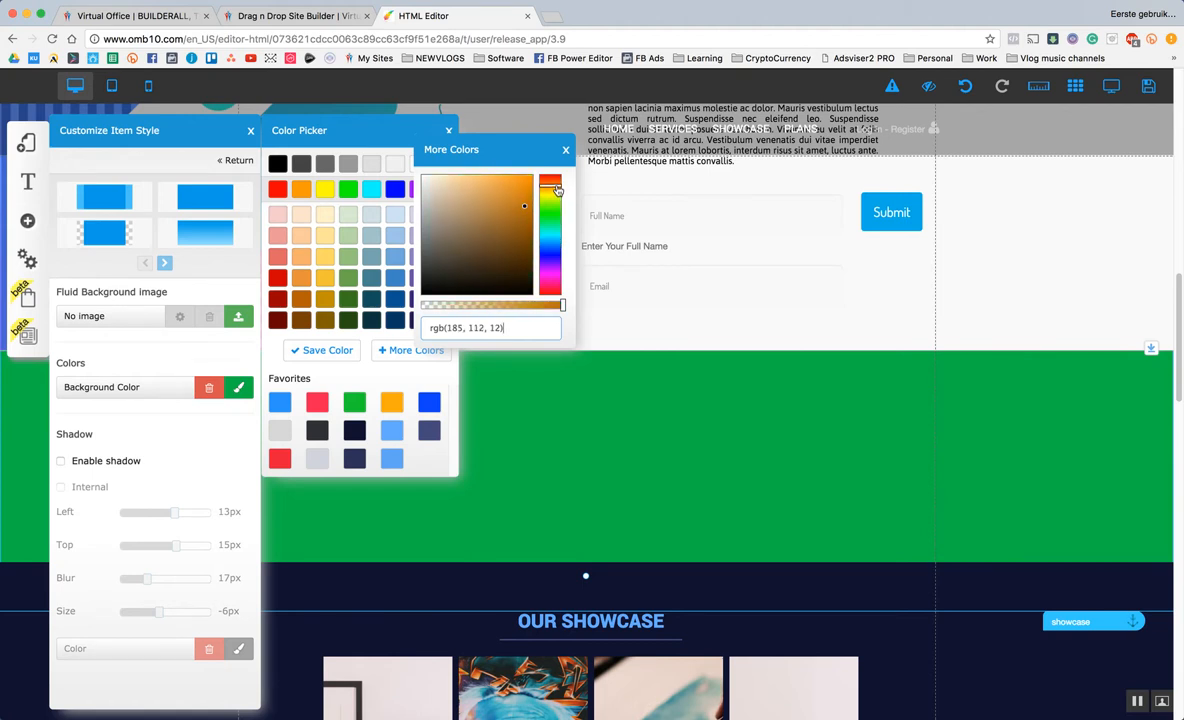
click(530, 177)
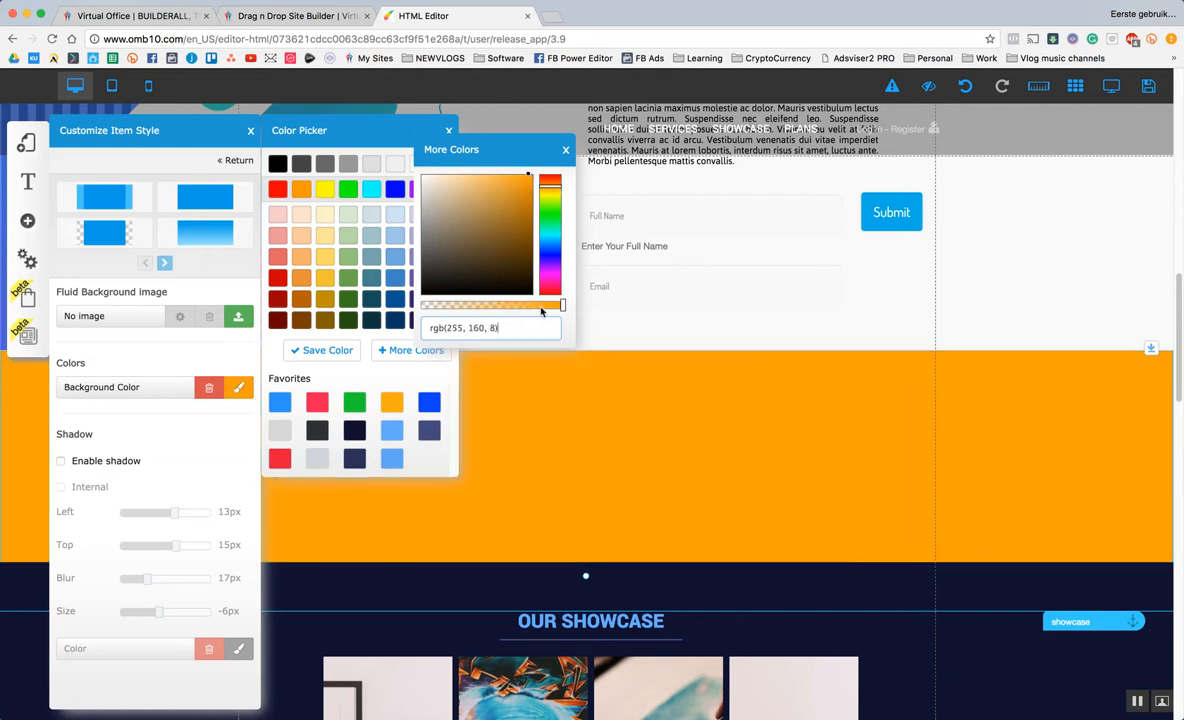
drag(460, 305, 563, 309)
click(976, 286)
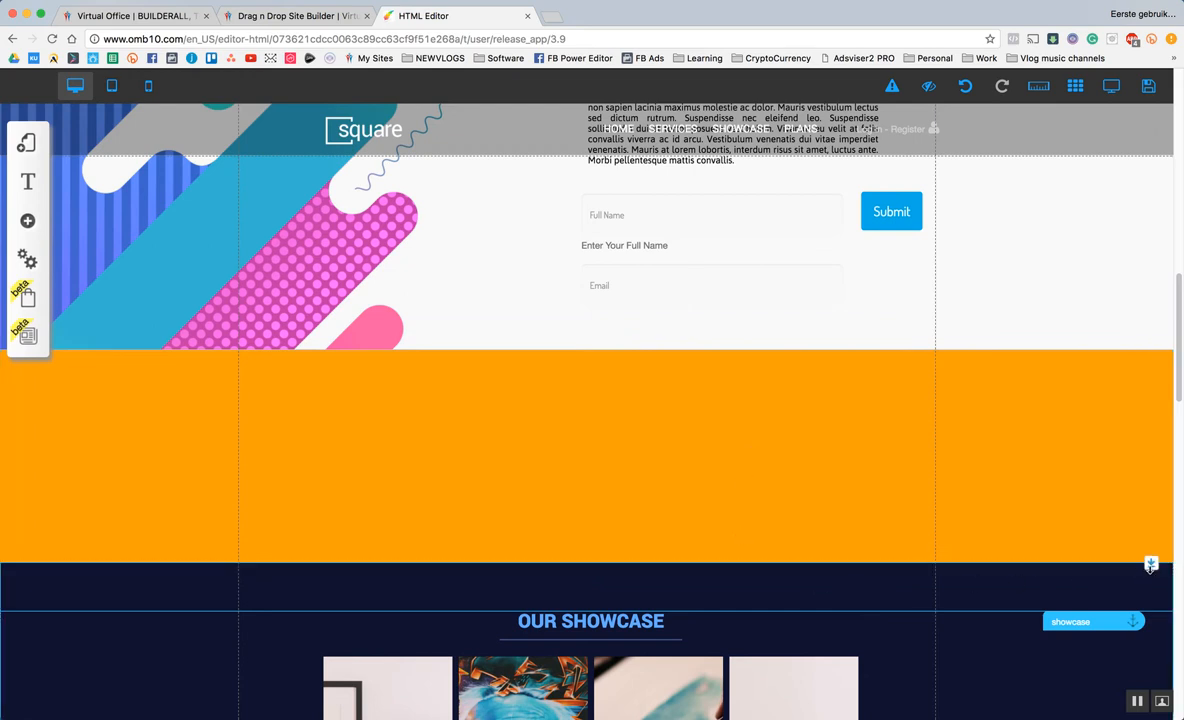
Drag the Email Marketing signup form from About Us down onto the orange section and settle it.
mouse_move(1151, 581)
mouse_down()
mouse_move(1154, 590)
mouse_move(1152, 576)
mouse_up()
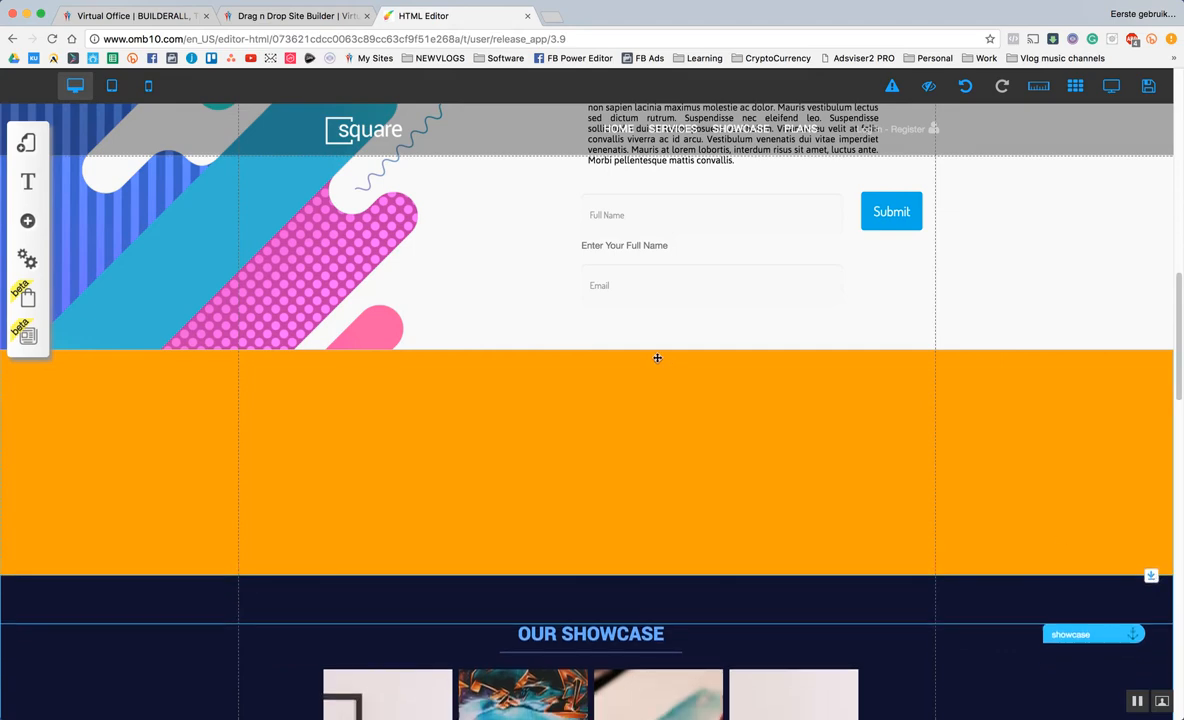
scroll(660, 359, up, 2)
scroll(664, 360, up, 2)
scroll(666, 360, up, 5)
scroll(669, 360, down, 3)
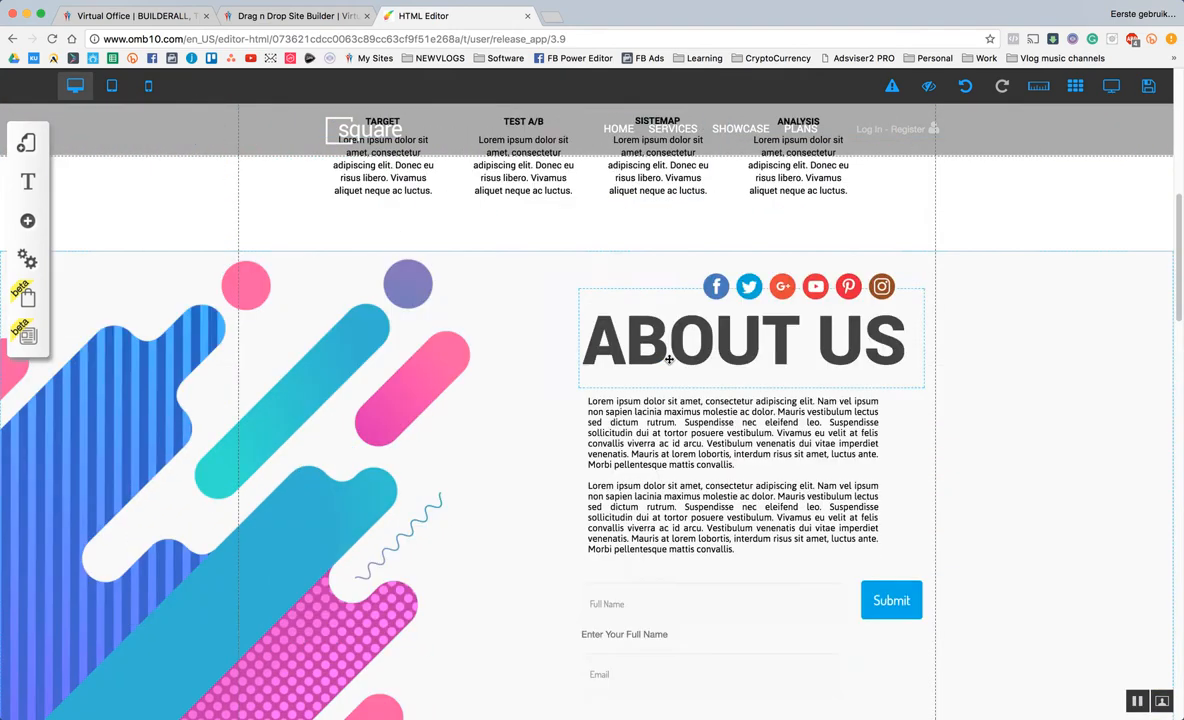
scroll(669, 359, down, 1)
scroll(666, 355, down, 5)
scroll(666, 355, up, 8)
scroll(665, 357, down, 5)
scroll(664, 357, down, 3)
scroll(663, 357, down, 3)
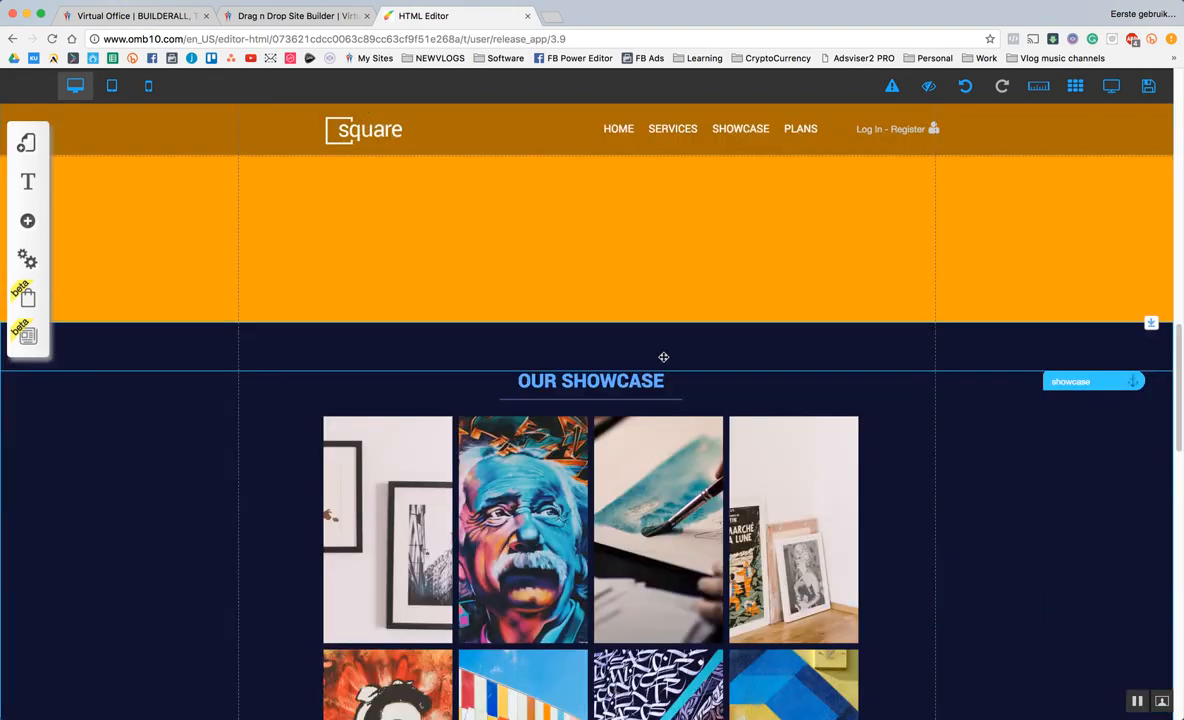
scroll(663, 357, down, 1)
scroll(664, 357, down, 8)
scroll(665, 358, up, 2)
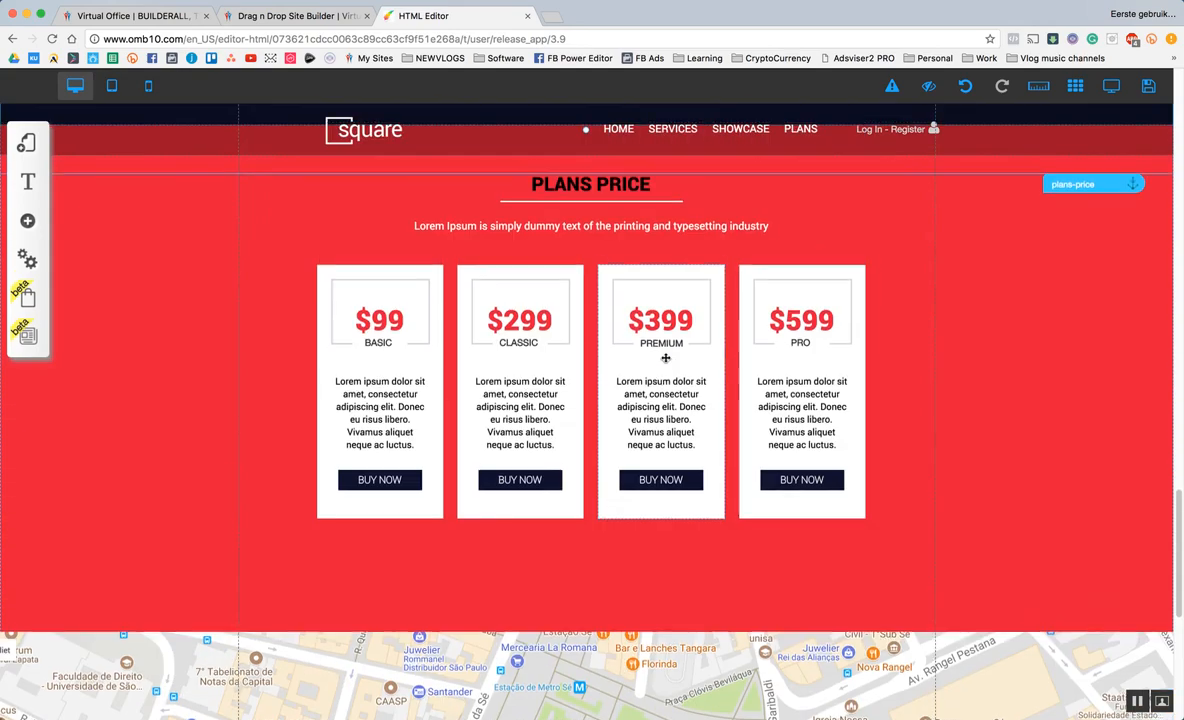
scroll(665, 358, up, 5)
scroll(665, 358, up, 2)
scroll(664, 357, up, 3)
scroll(650, 358, up, 1)
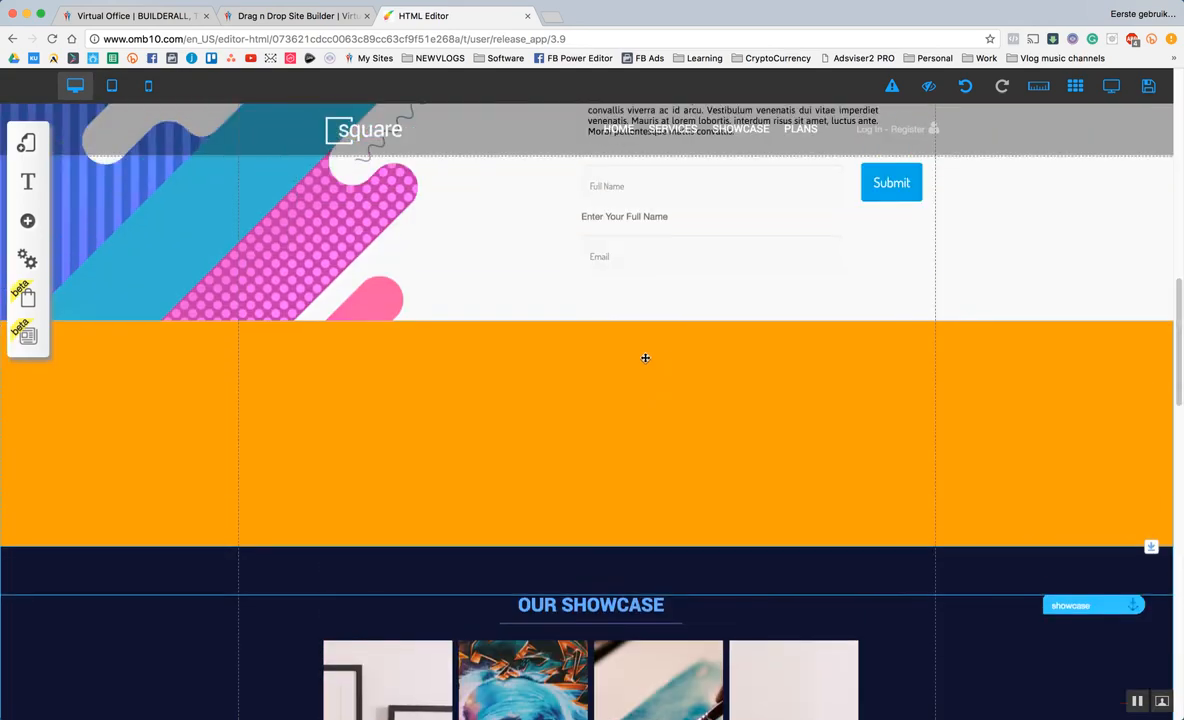
scroll(640, 370, up, 3)
scroll(632, 383, down, 1)
scroll(631, 385, down, 2)
scroll(645, 384, up, 1)
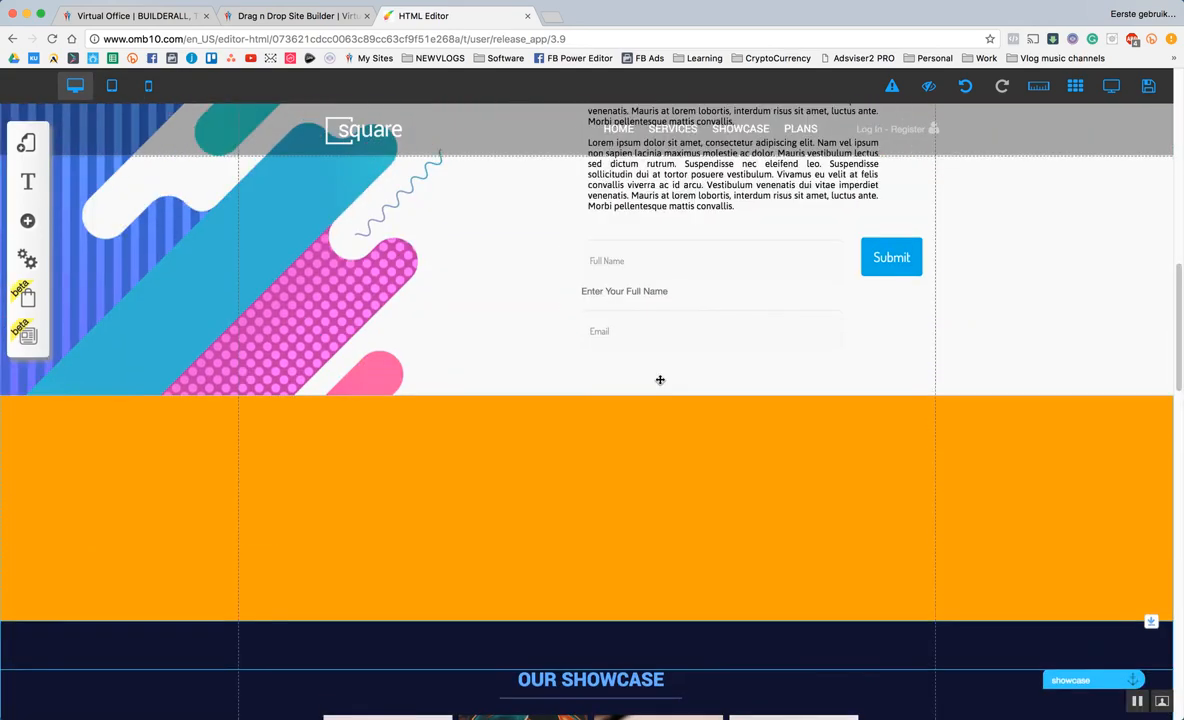
mouse_move(706, 262)
mouse_down()
mouse_move(544, 479)
mouse_move(664, 514)
mouse_move(859, 545)
mouse_up()
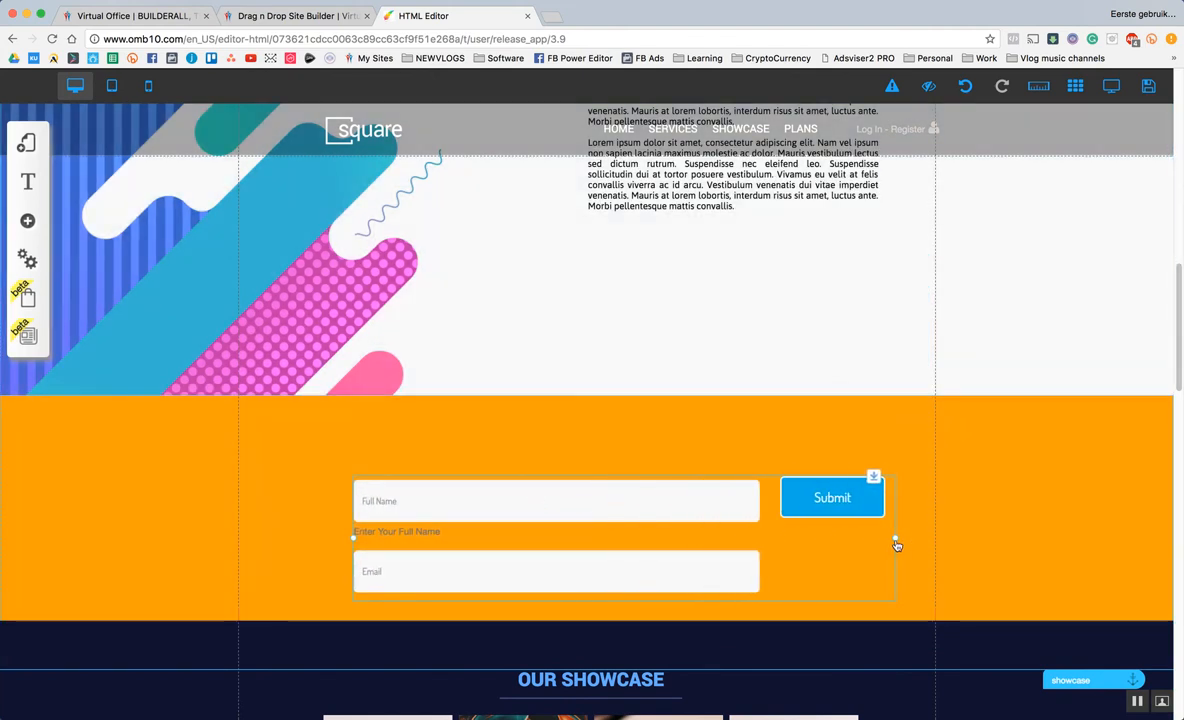
drag(542, 505, 562, 512)
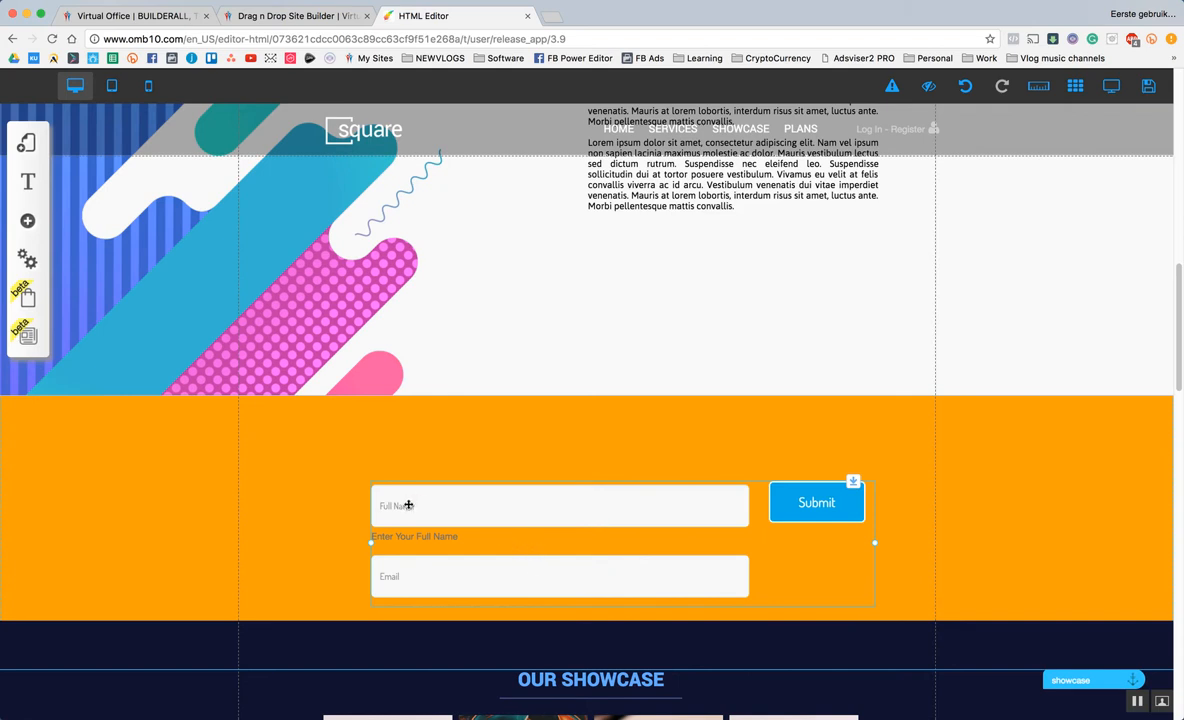
Replace the form button's label Submit with 'Sign Up', confirm, and nudge the form up.
click(812, 510)
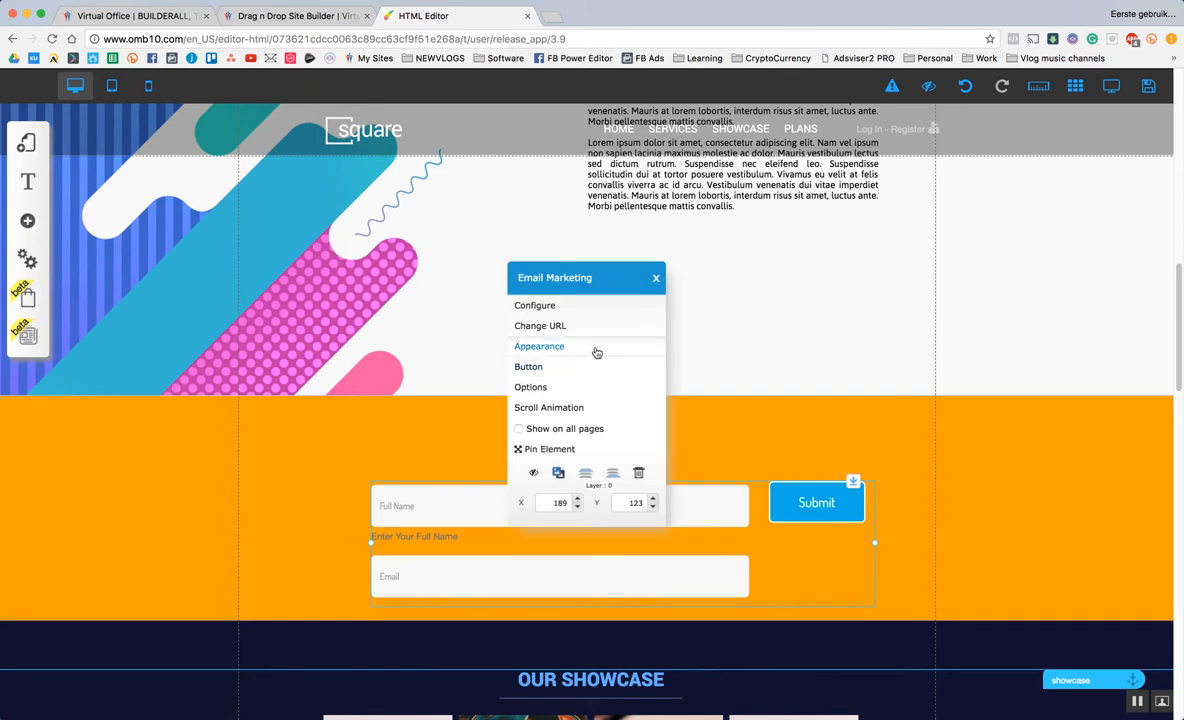
click(560, 379)
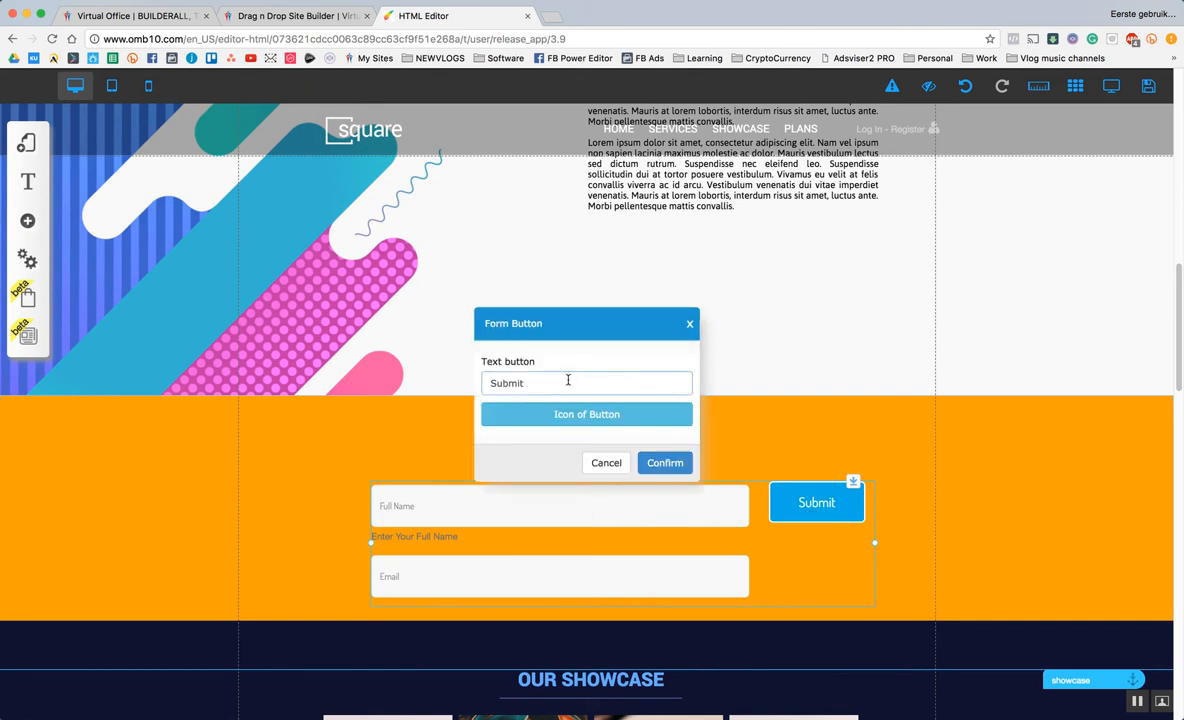
text(Sign Up for Our E-mail)
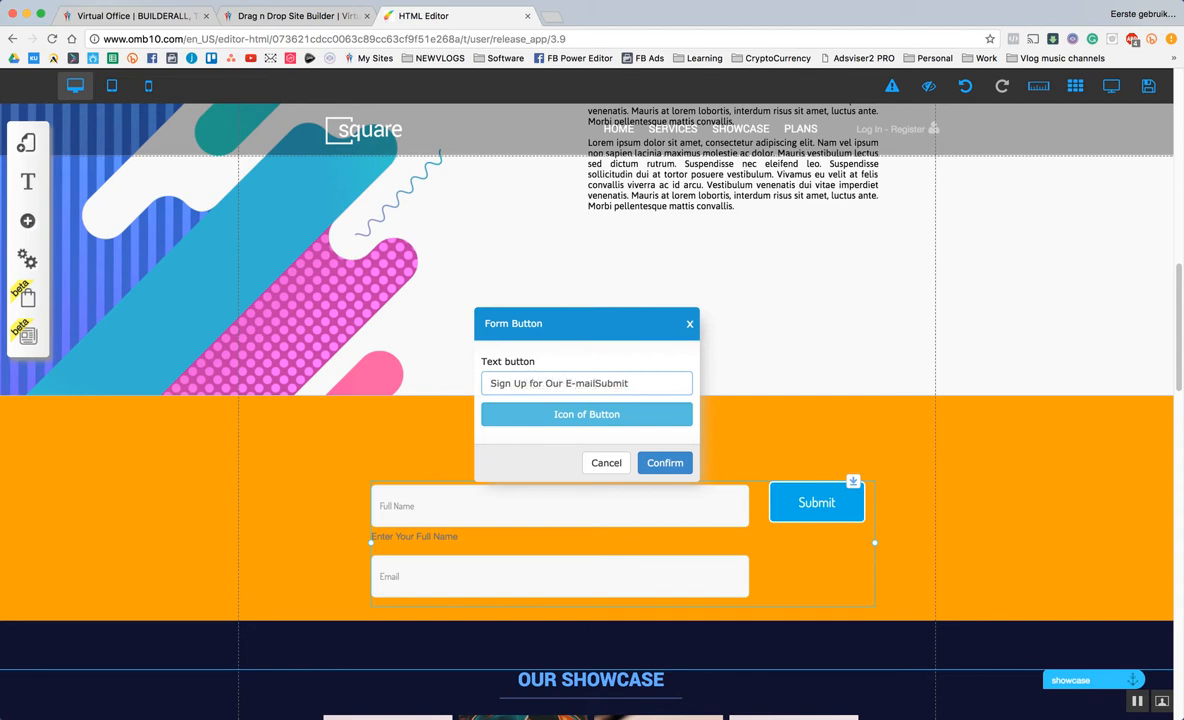
key(ctrl+a)
text(Sign)
click(684, 464)
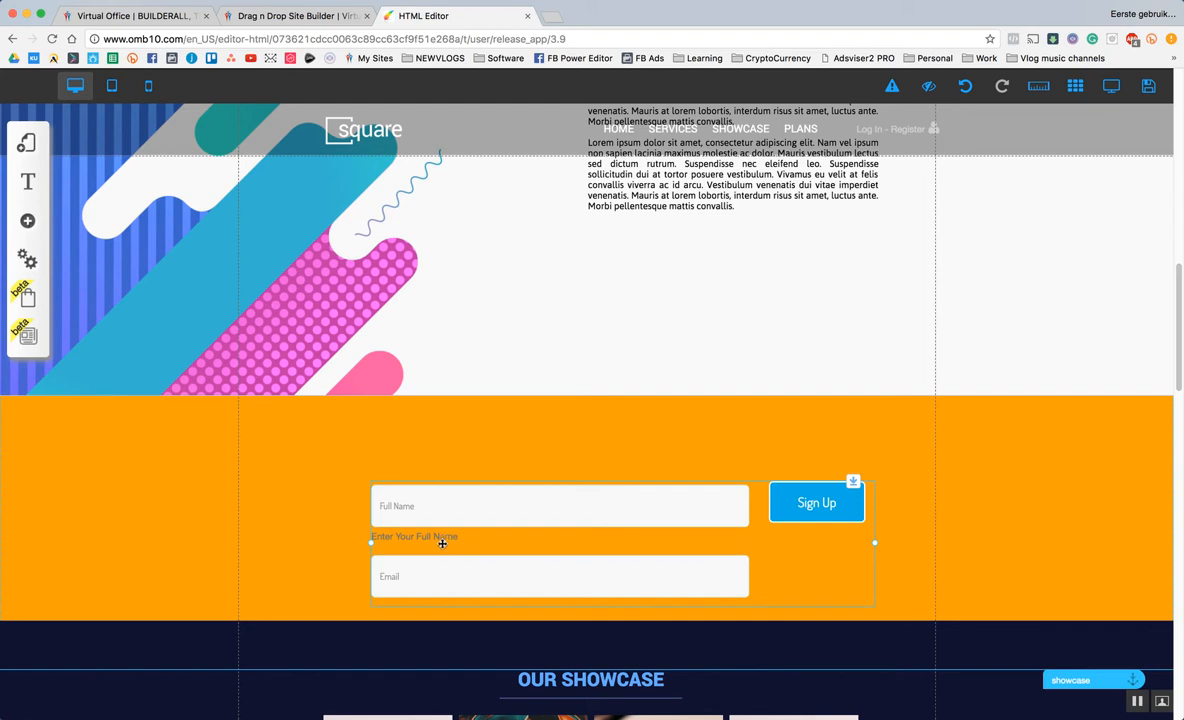
drag(628, 516, 628, 495)
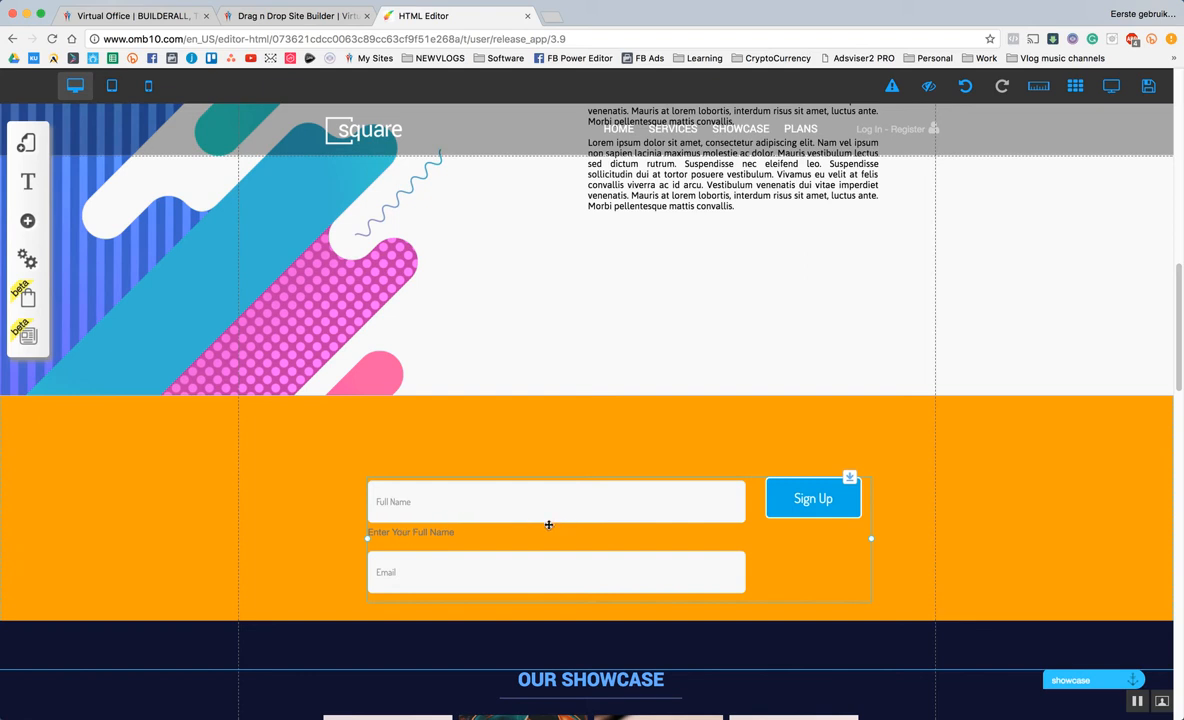
scroll(559, 500, down, 1)
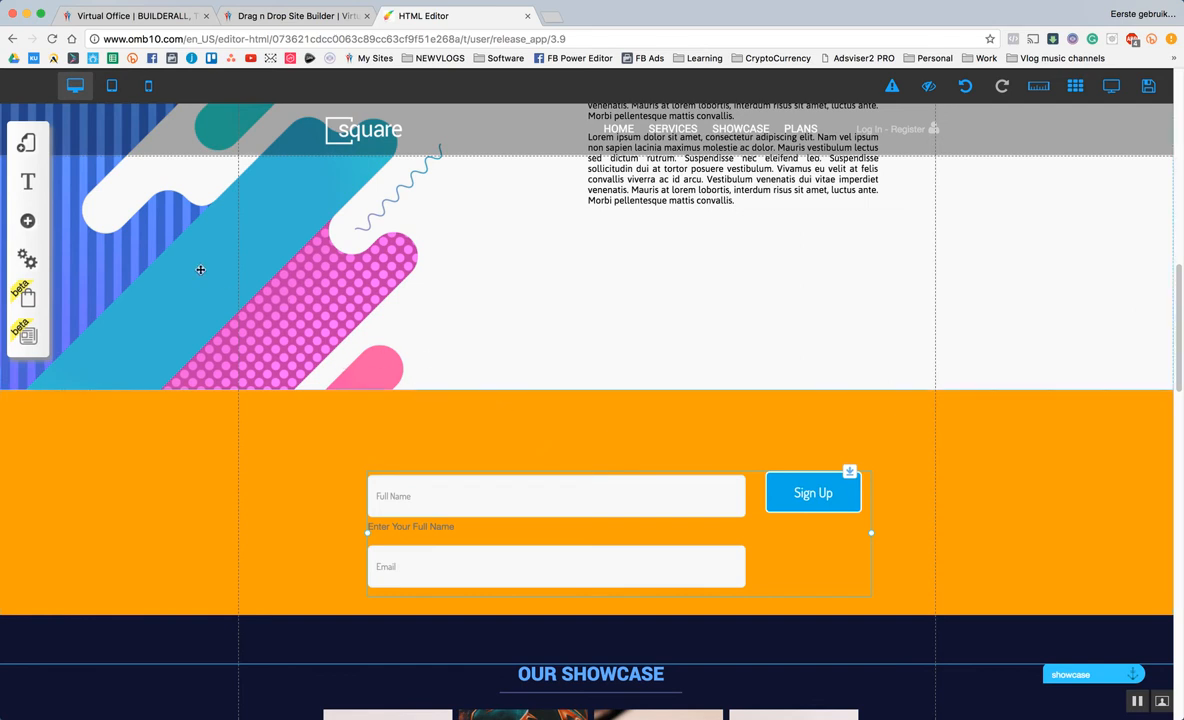
Place a white title text element onto the orange section above the form.
click(30, 220)
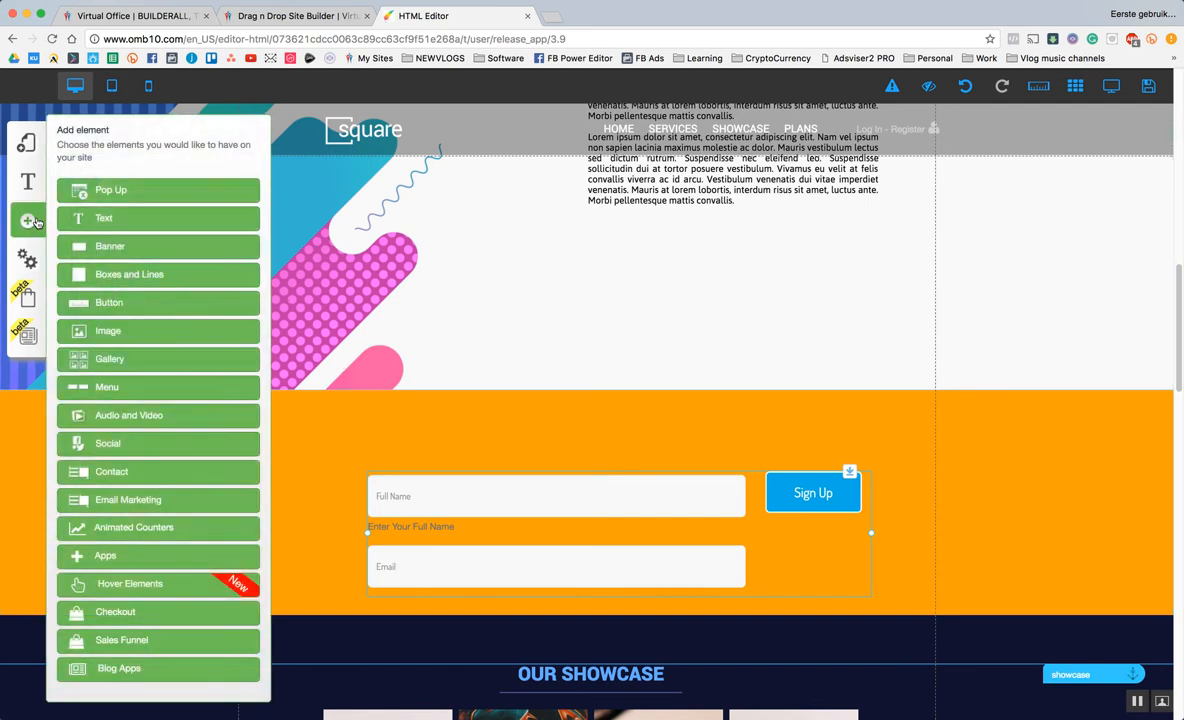
click(110, 218)
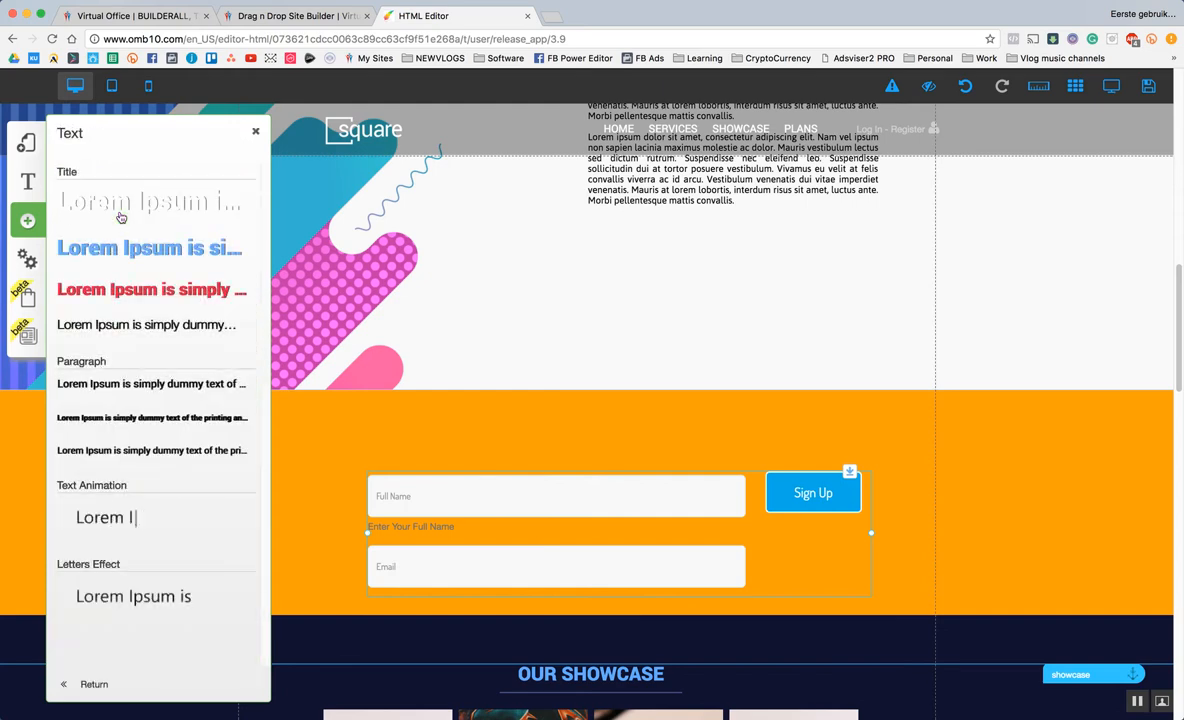
mouse_move(135, 205)
mouse_down()
mouse_move(374, 298)
mouse_move(543, 427)
mouse_up()
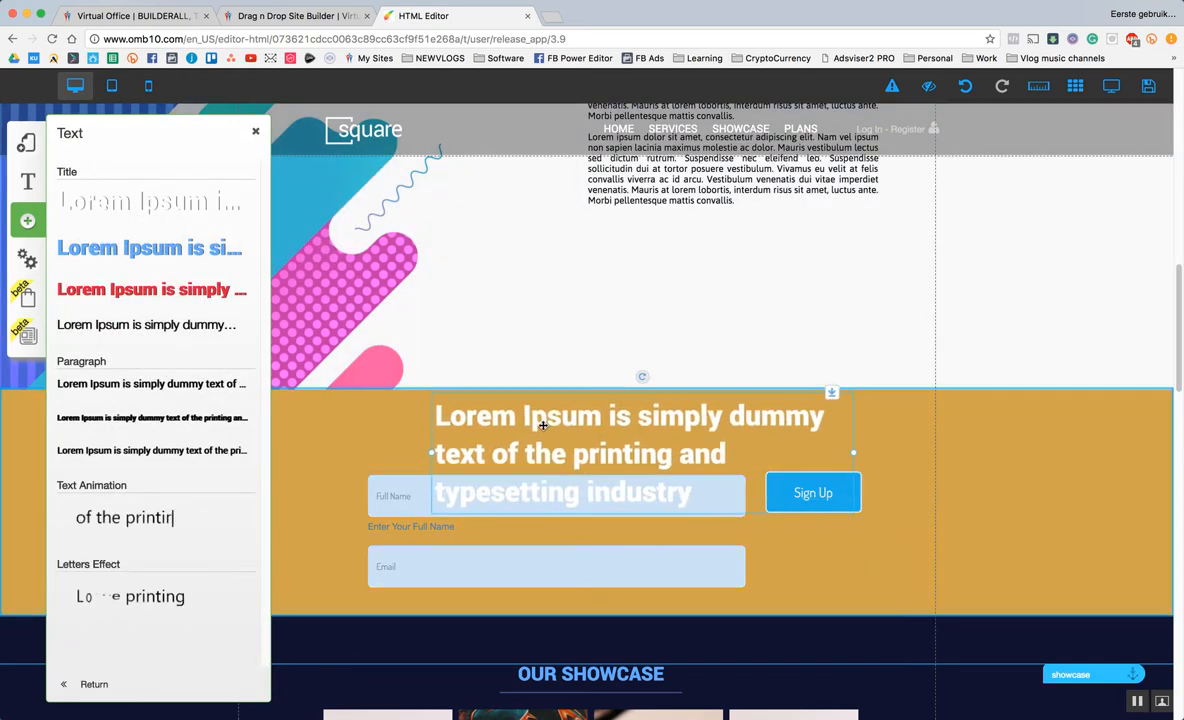
click(809, 452)
Retype the placeholder title as 'Sign-up To Our Newsletter'.
double_click(636, 424)
drag(634, 416, 716, 498)
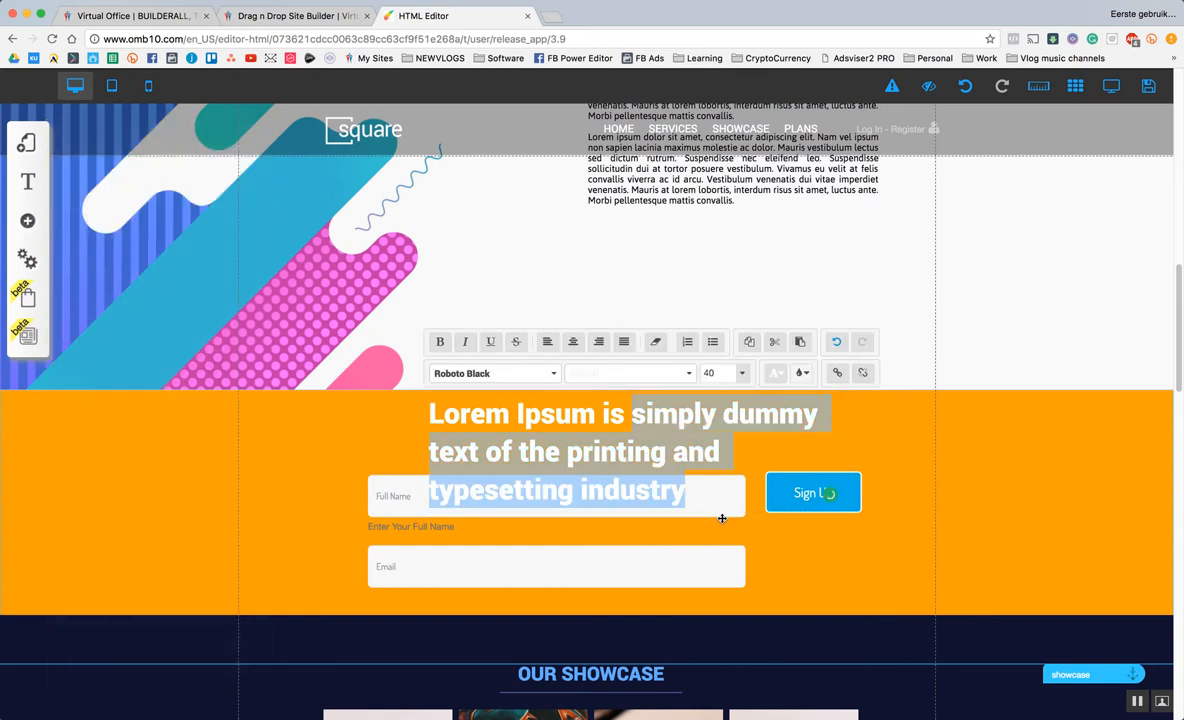
key(BackSpace)
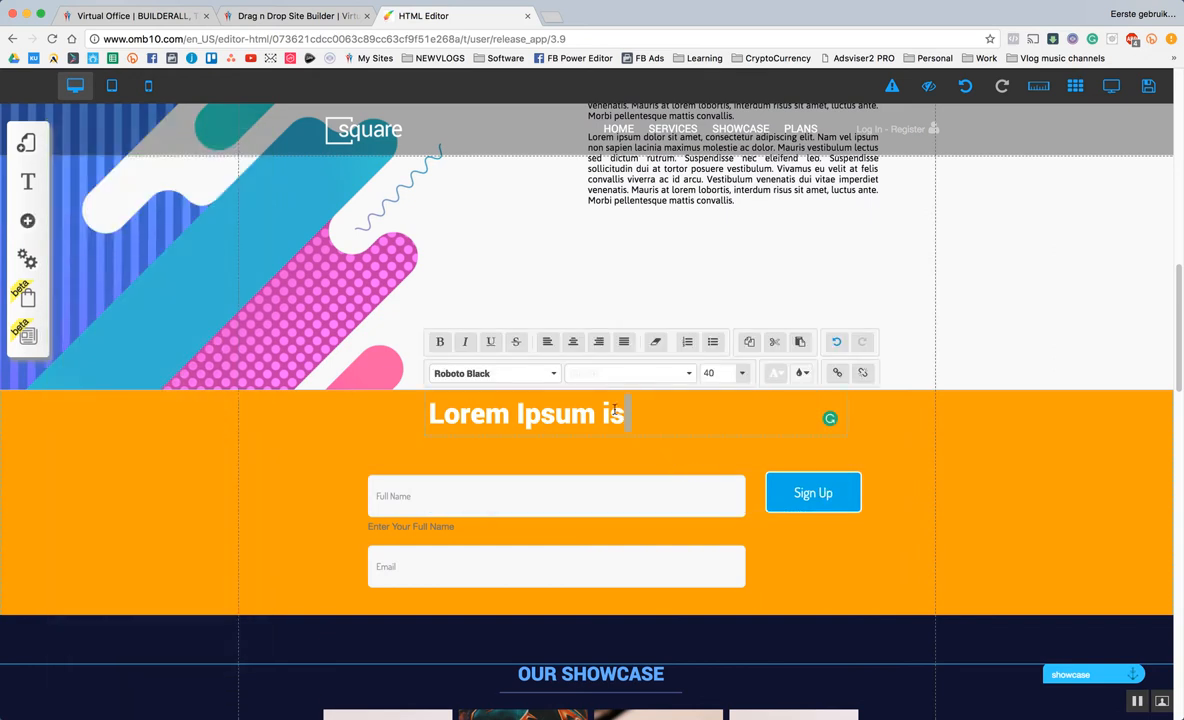
drag(624, 418, 413, 386)
text(Sig)
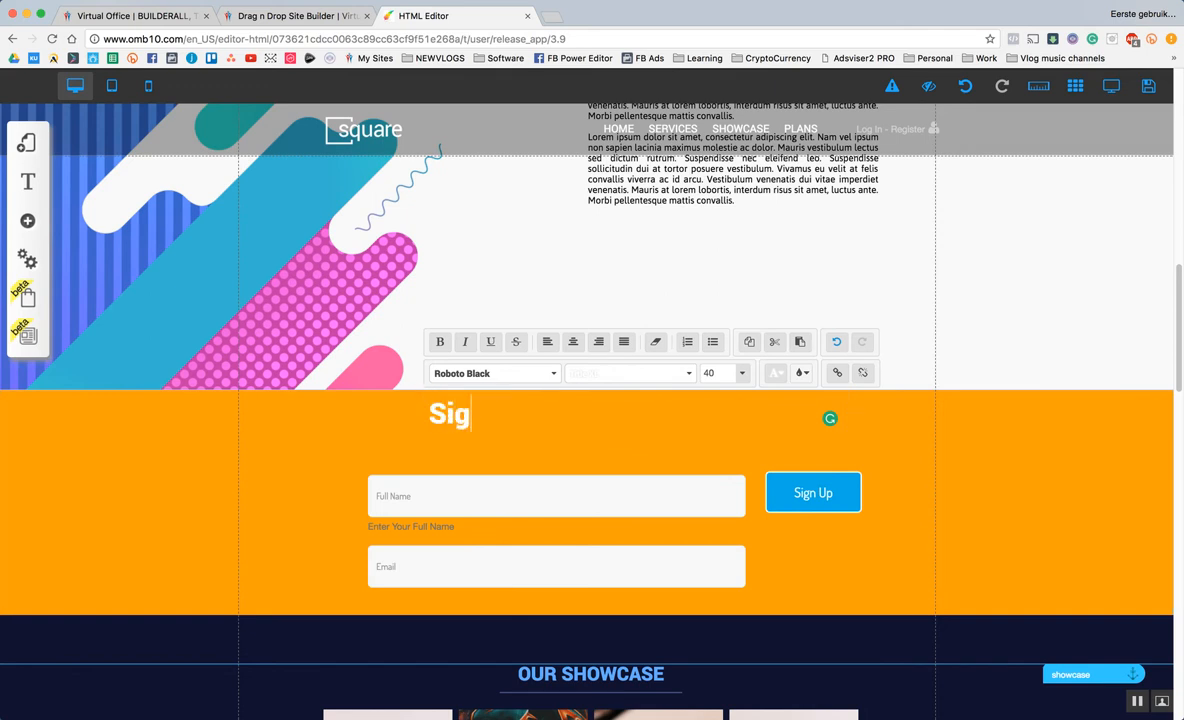
text(n-up To Our Newsletter)
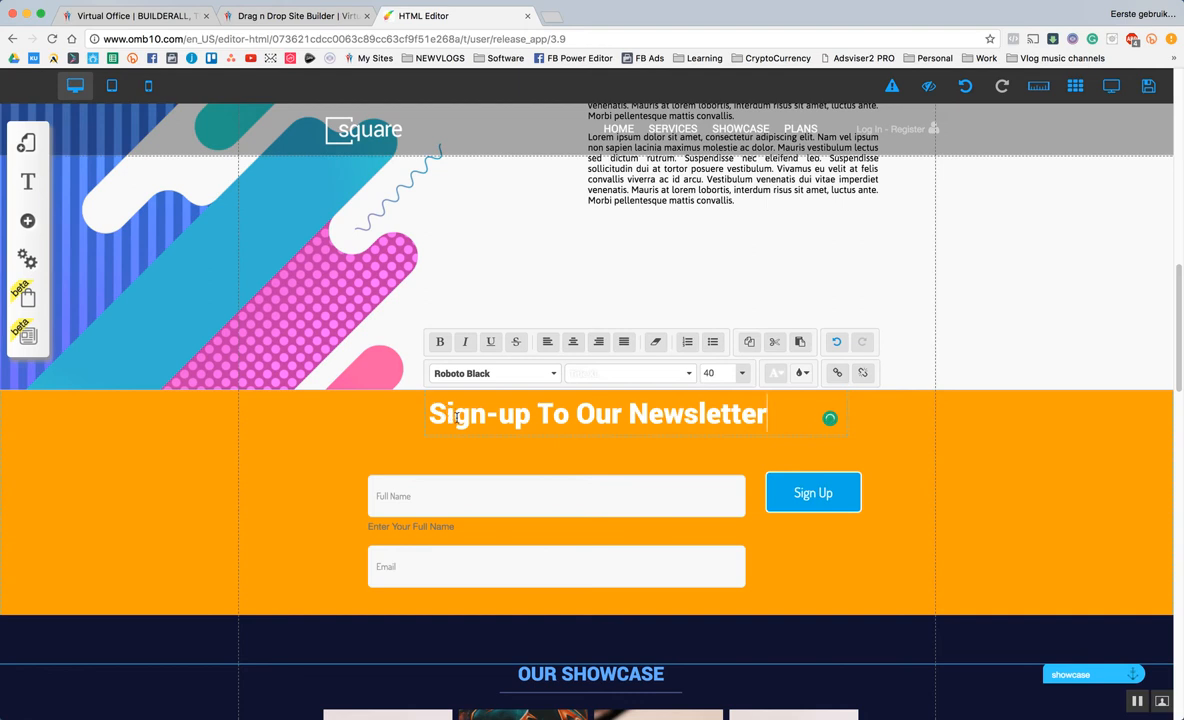
drag(446, 416, 436, 416)
click(545, 414)
click(648, 430)
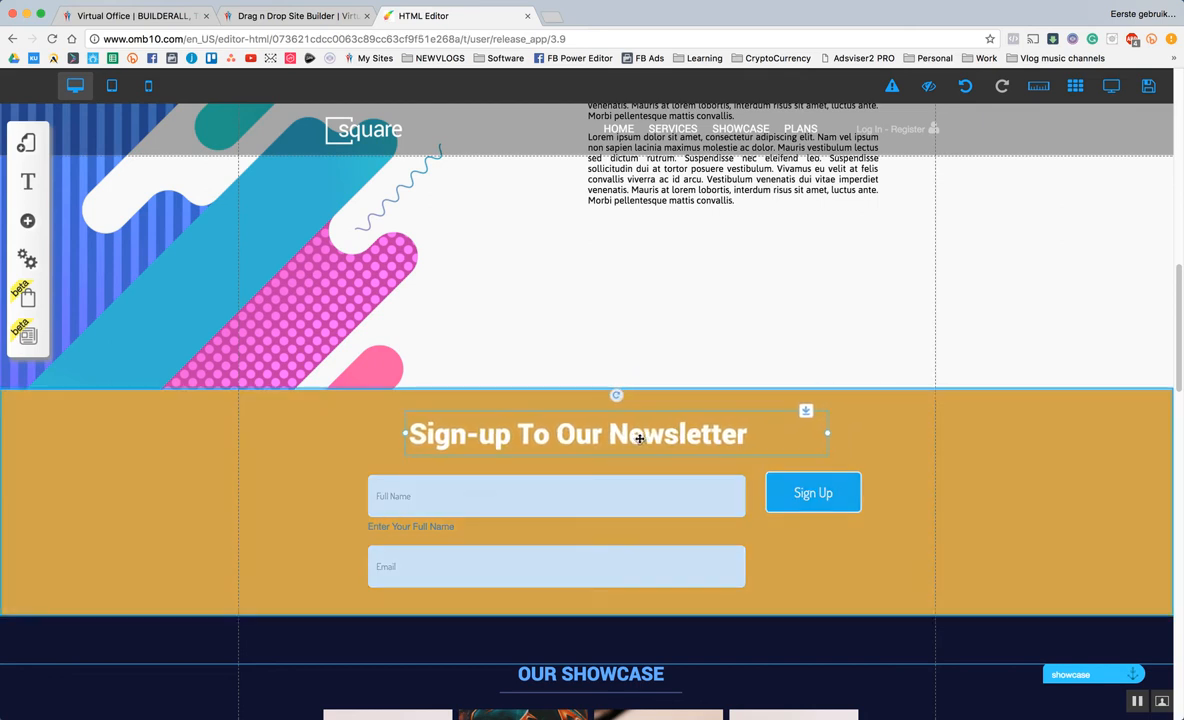
Narrow the heading to one line and centre it above the signup form.
drag(648, 430, 644, 440)
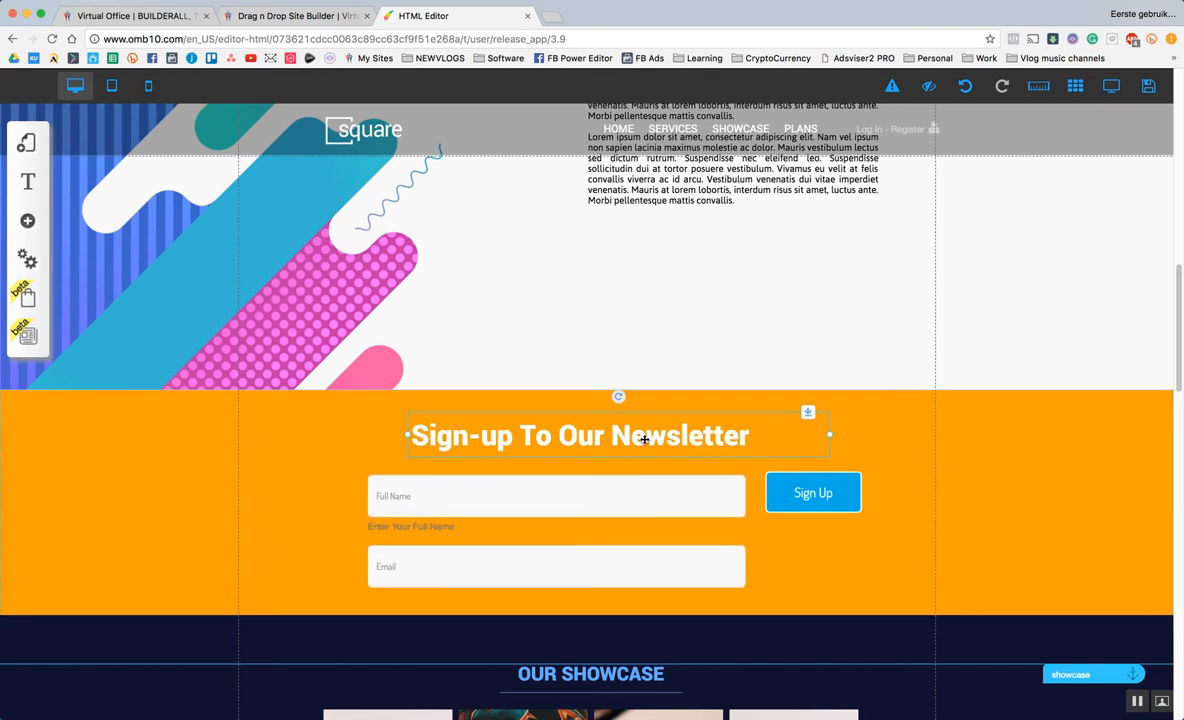
click(644, 440)
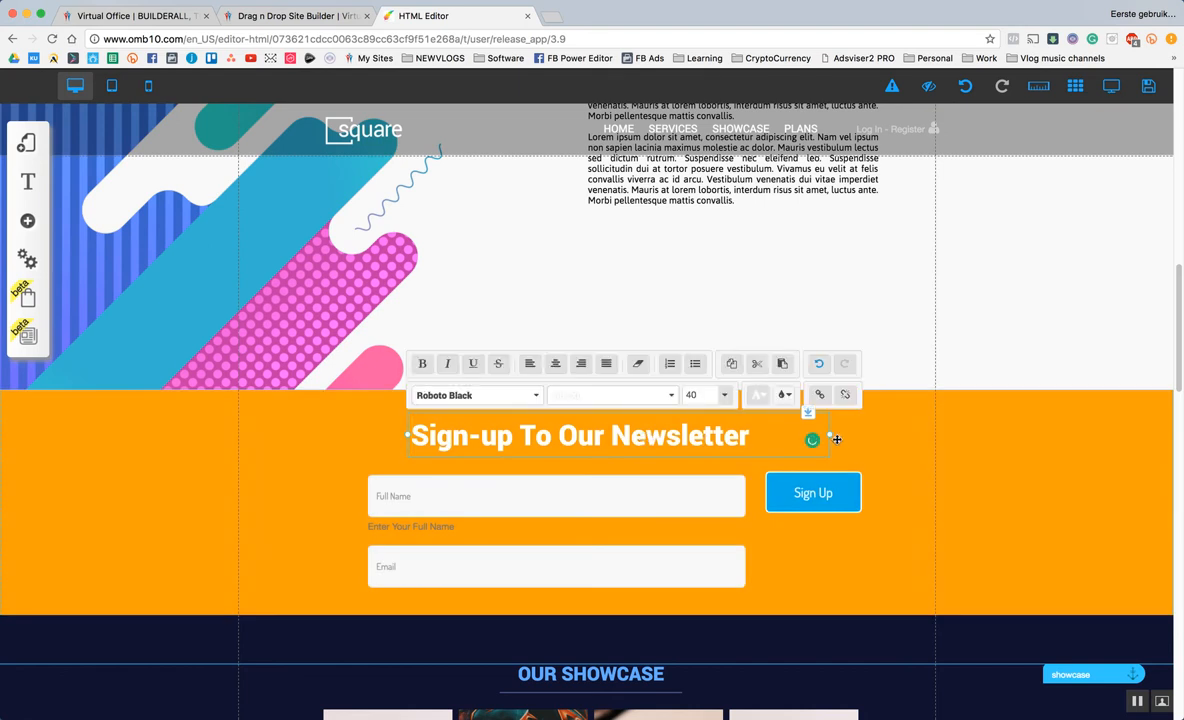
drag(836, 440, 759, 447)
click(1049, 449)
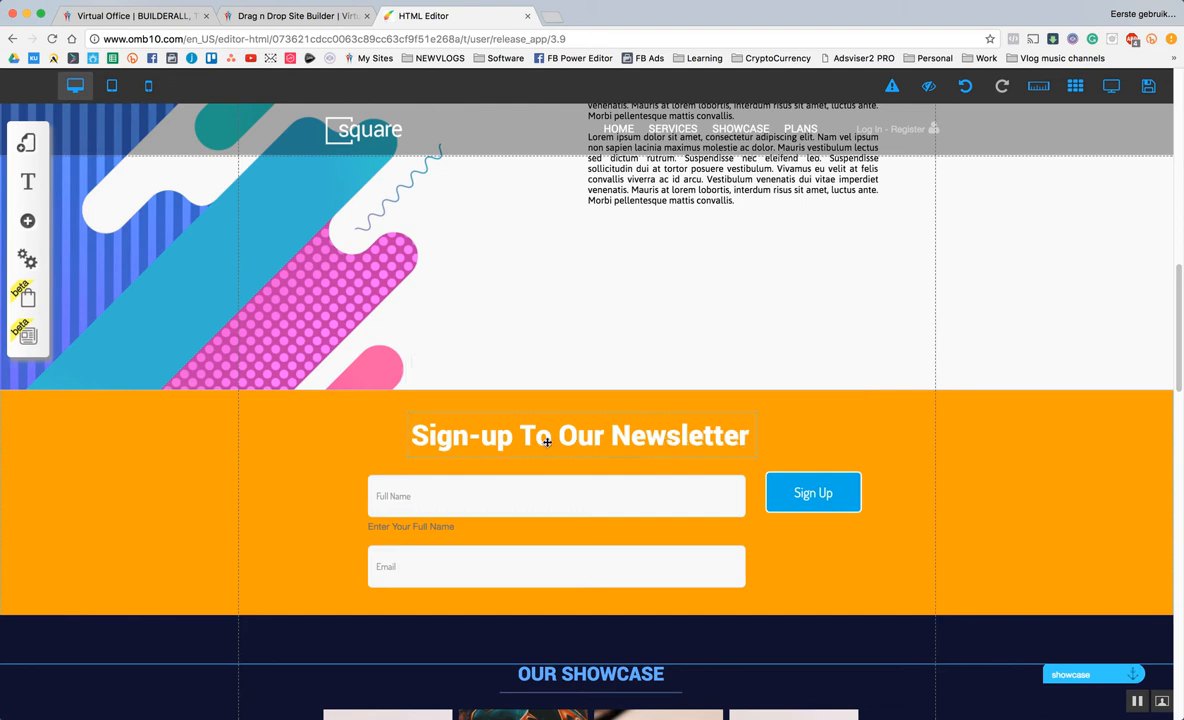
drag(547, 441, 551, 437)
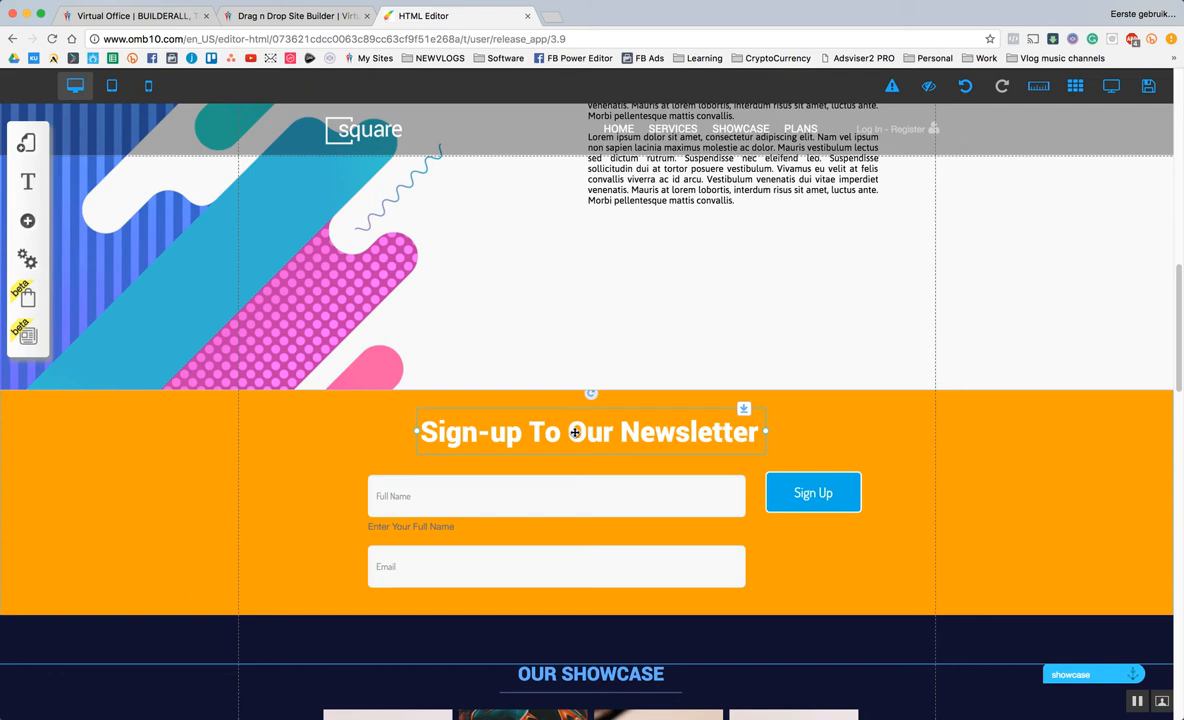
Remove the orange section's old heading and drop a copy of the OUR SHOWCASE title there.
click(575, 432)
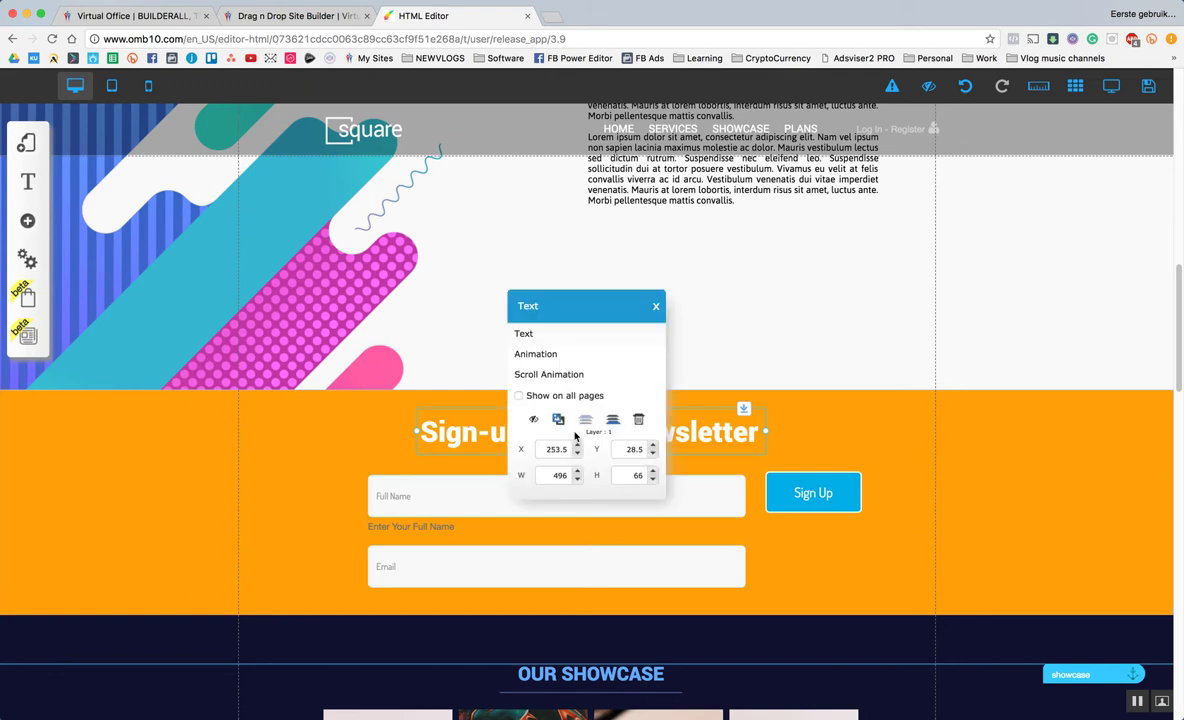
click(640, 420)
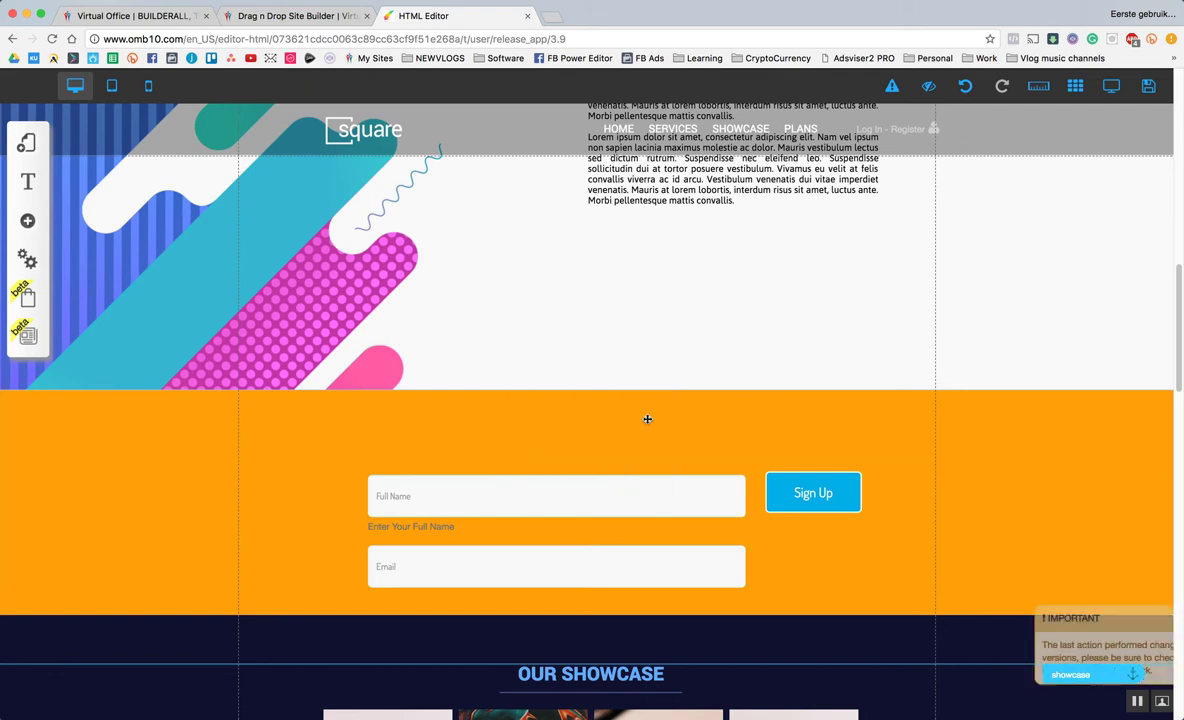
click(607, 679)
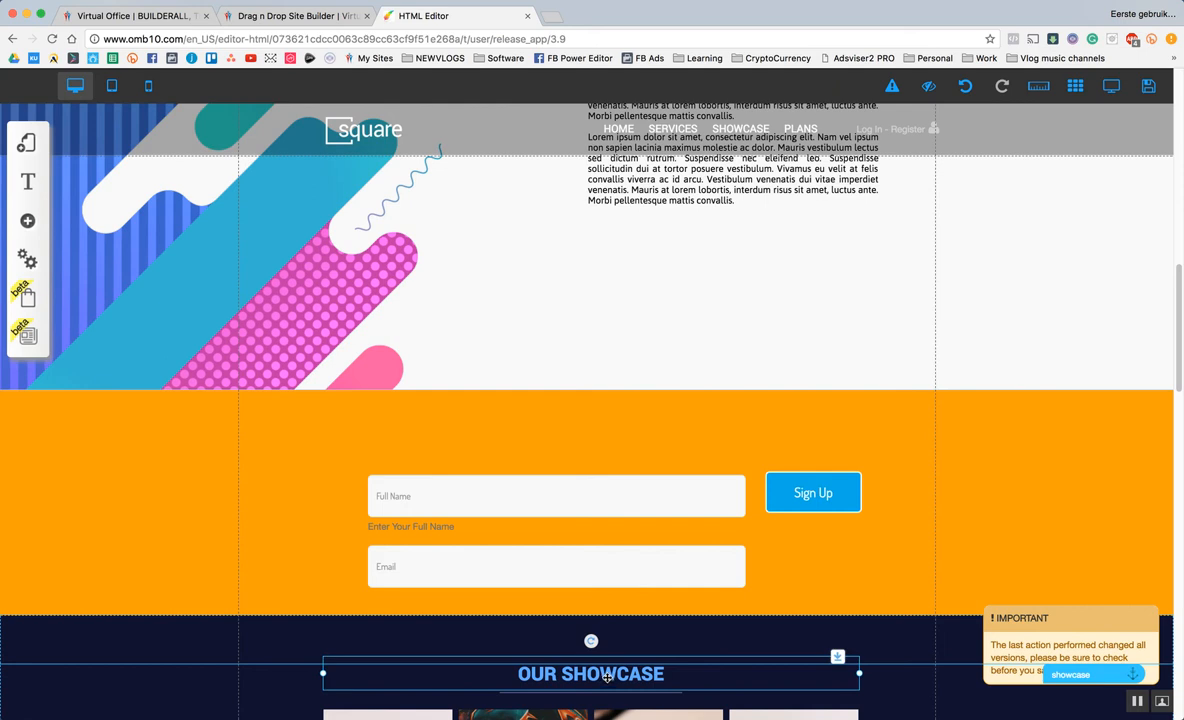
drag(607, 678, 586, 427)
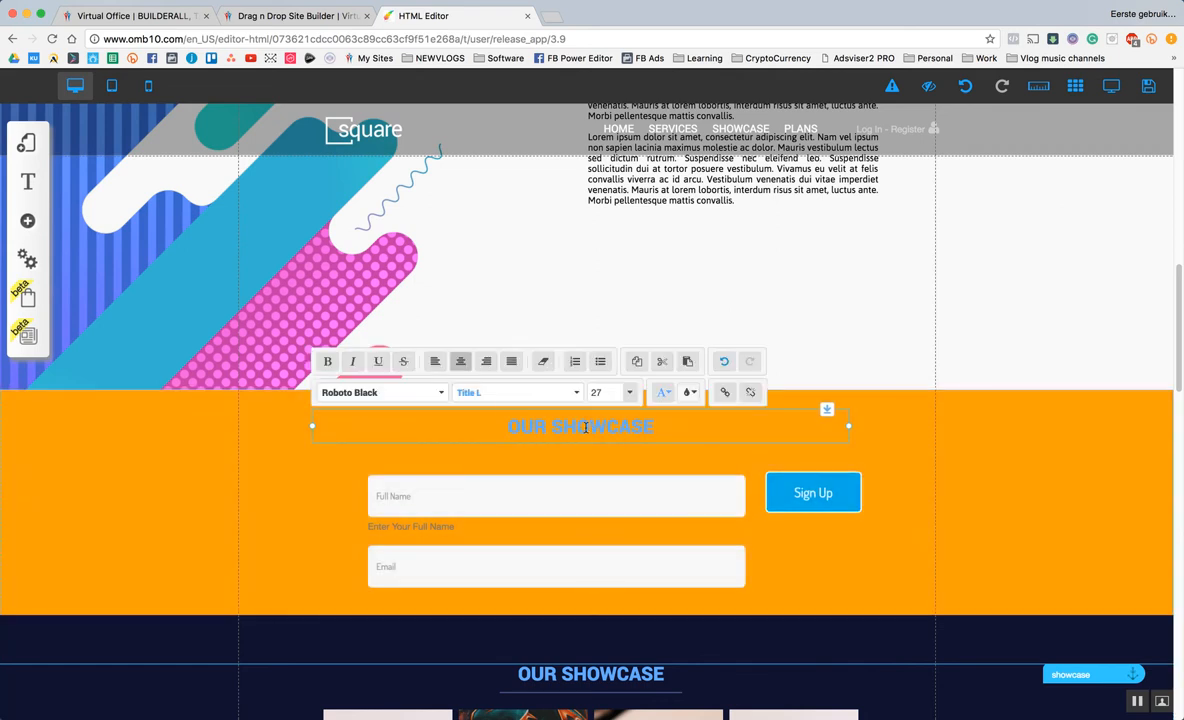
Set the copied heading's text colour to white in the Color Picker.
triple_click(586, 427)
click(665, 392)
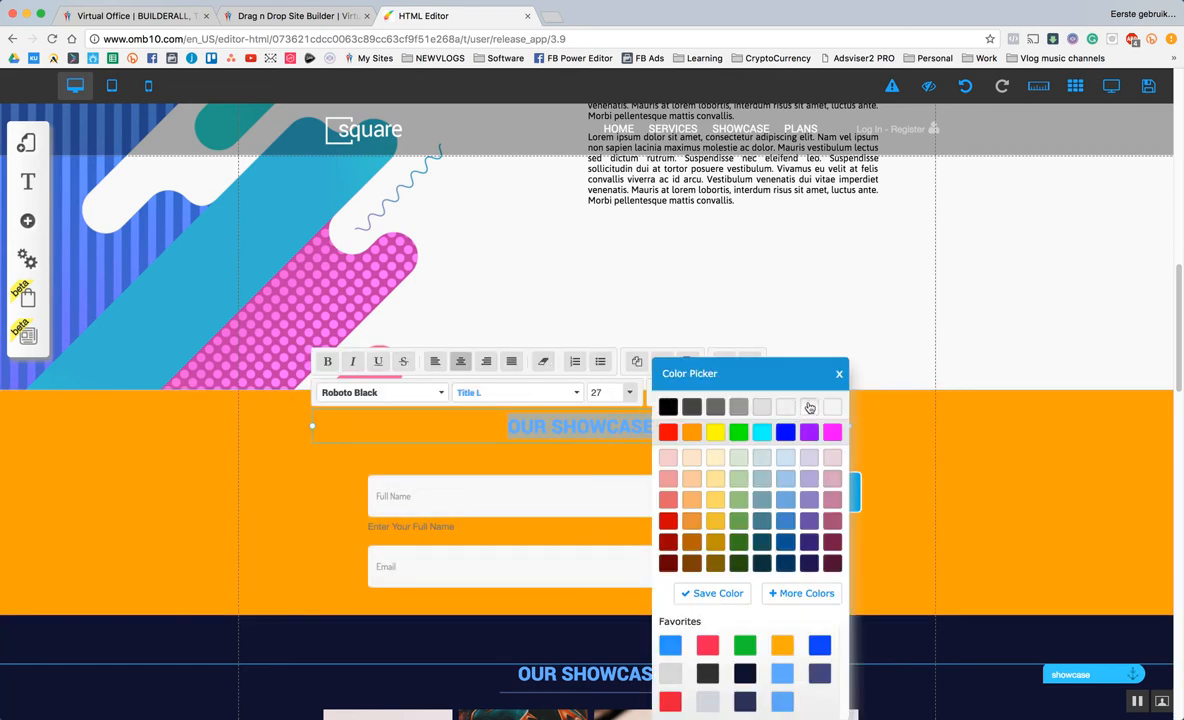
click(554, 427)
click(664, 392)
click(811, 410)
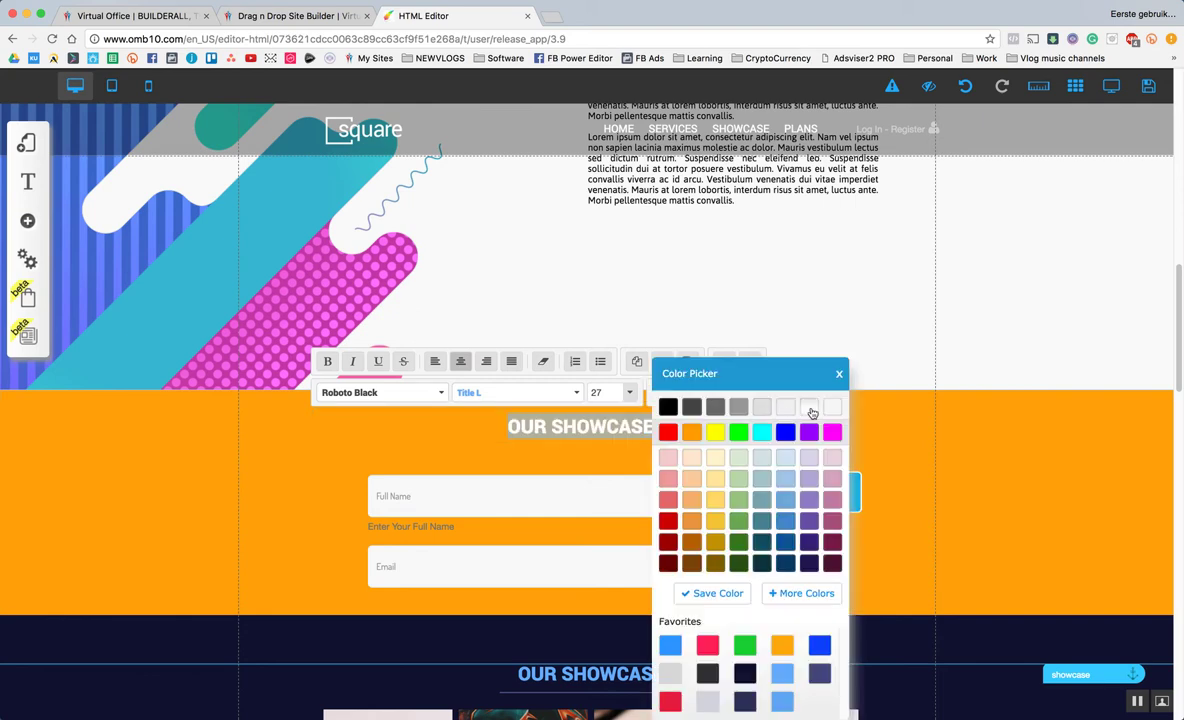
click(592, 425)
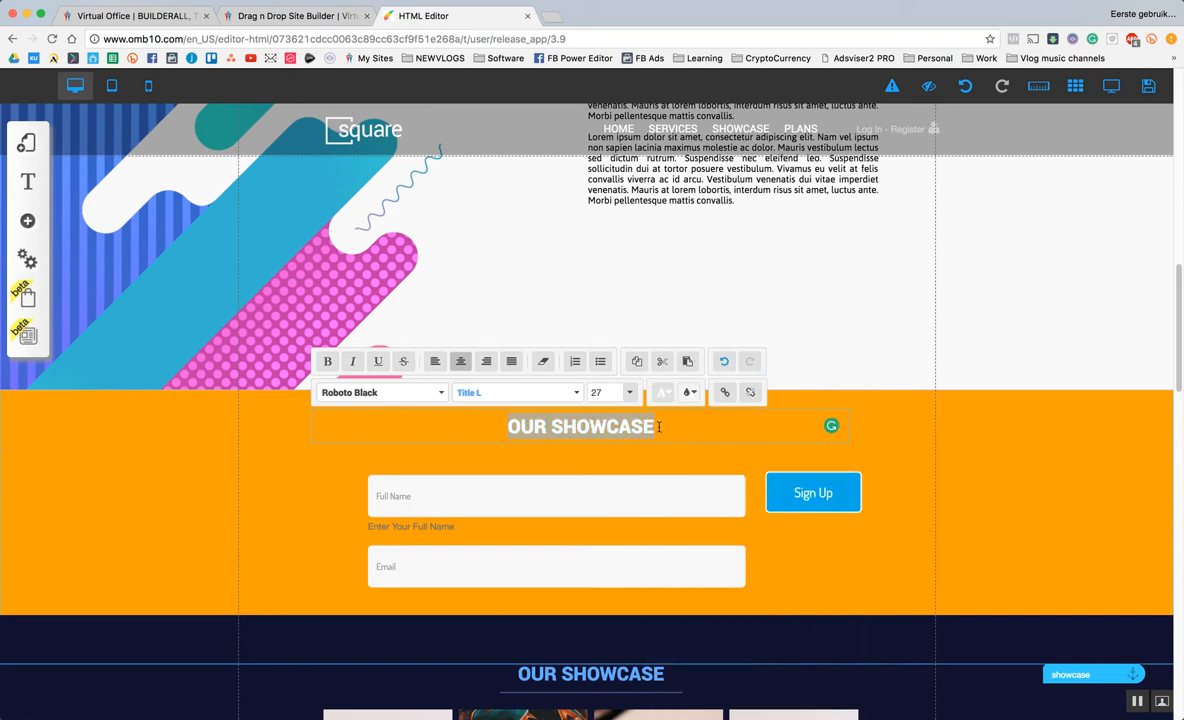
text(SIGN UP)
Retype the heading as SIGN UP TO OUR NEWSLETTER and finish editing.
key(BackSpace)
key(BackSpace)
key(BackSpace)
text(IUP)
key(BackSpace)
key(BackSpace)
key(BackSpace)
text(UP TO OUR NEWSLETTER)
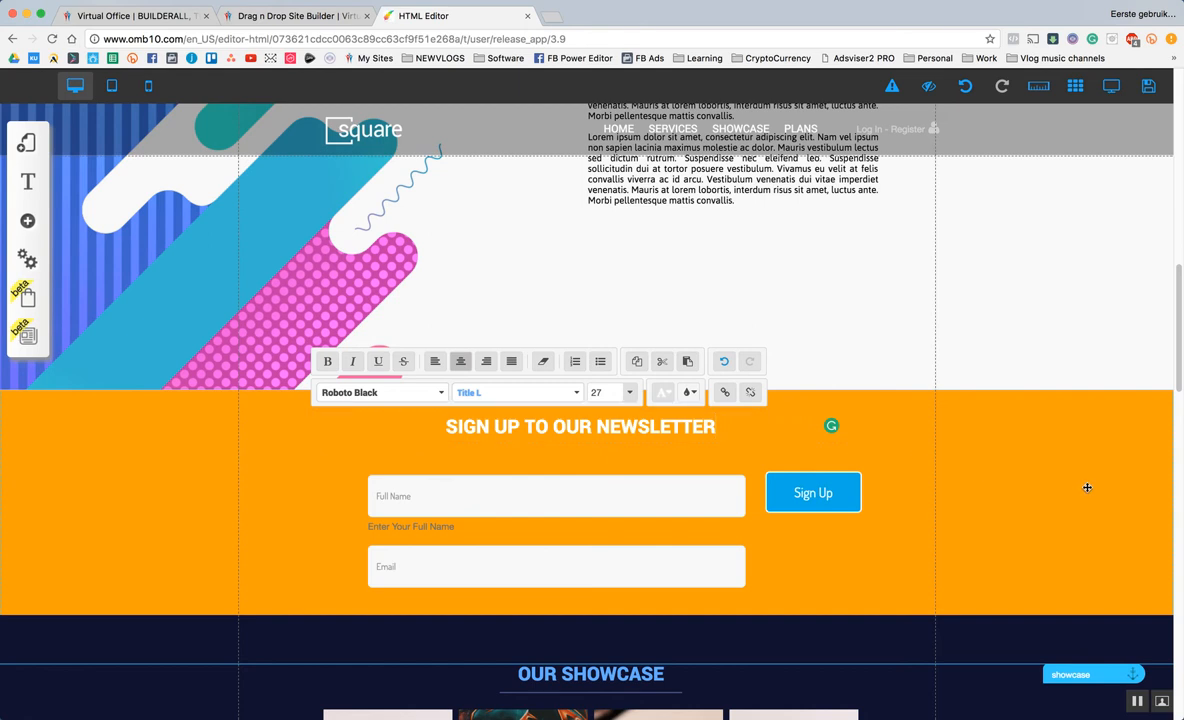
click(1087, 487)
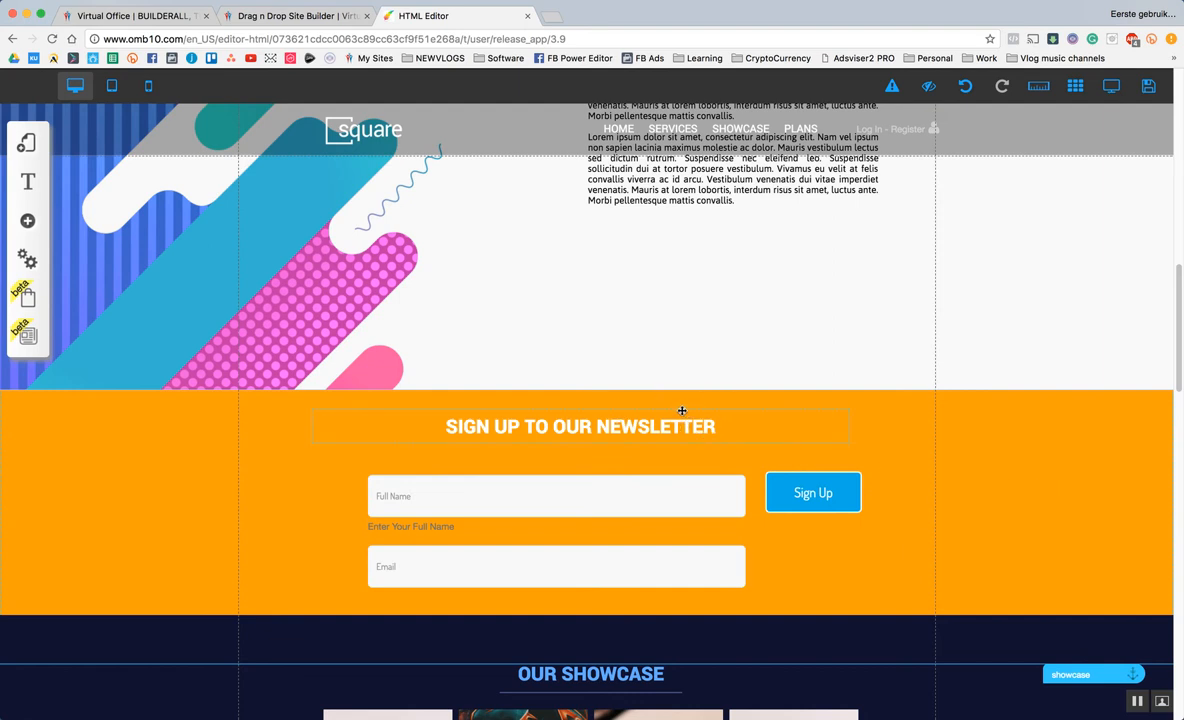
click(1110, 86)
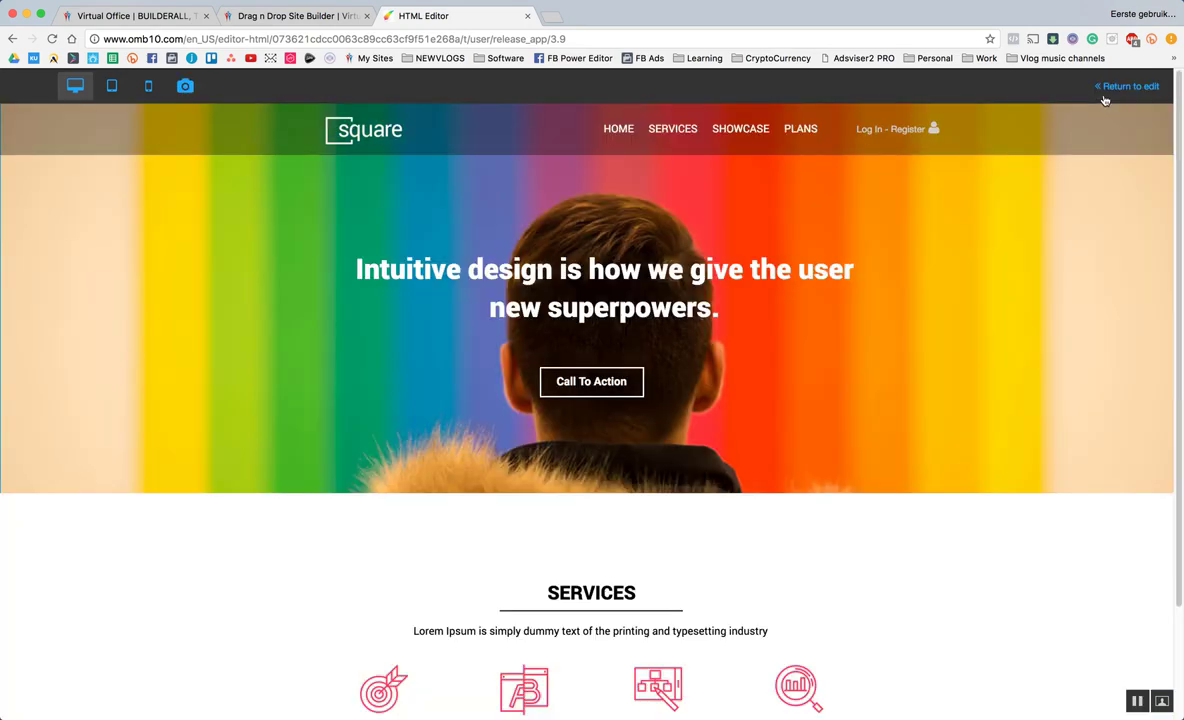
click(697, 132)
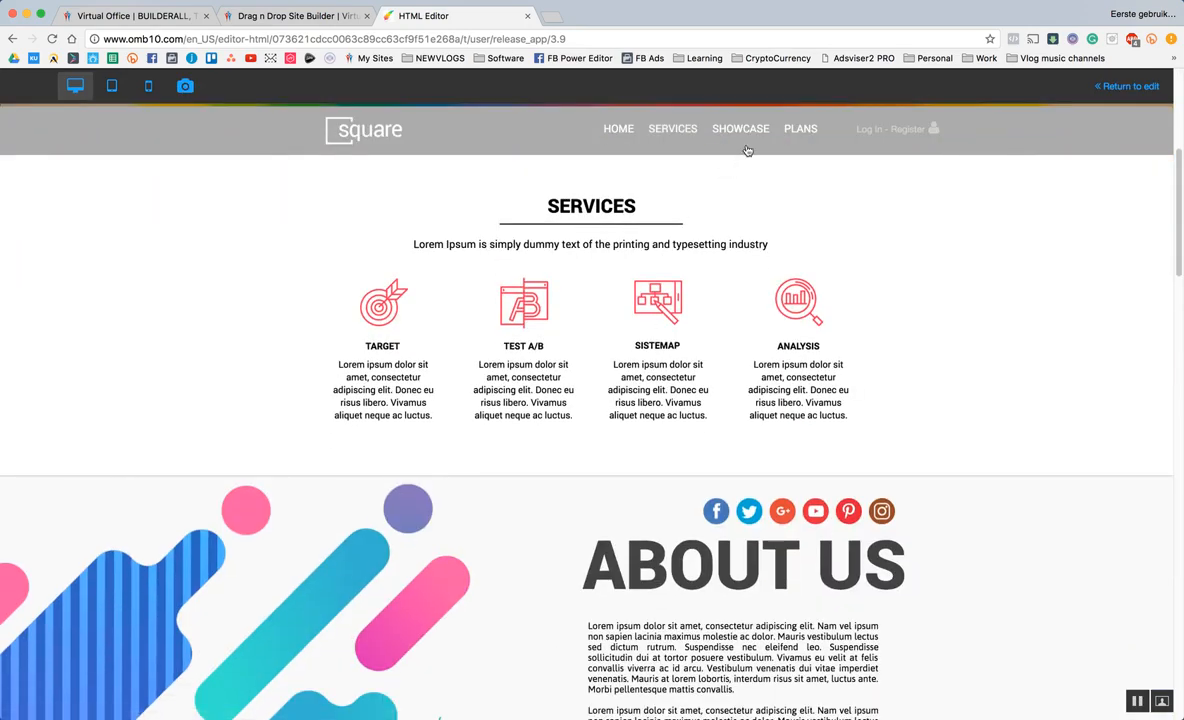
click(742, 132)
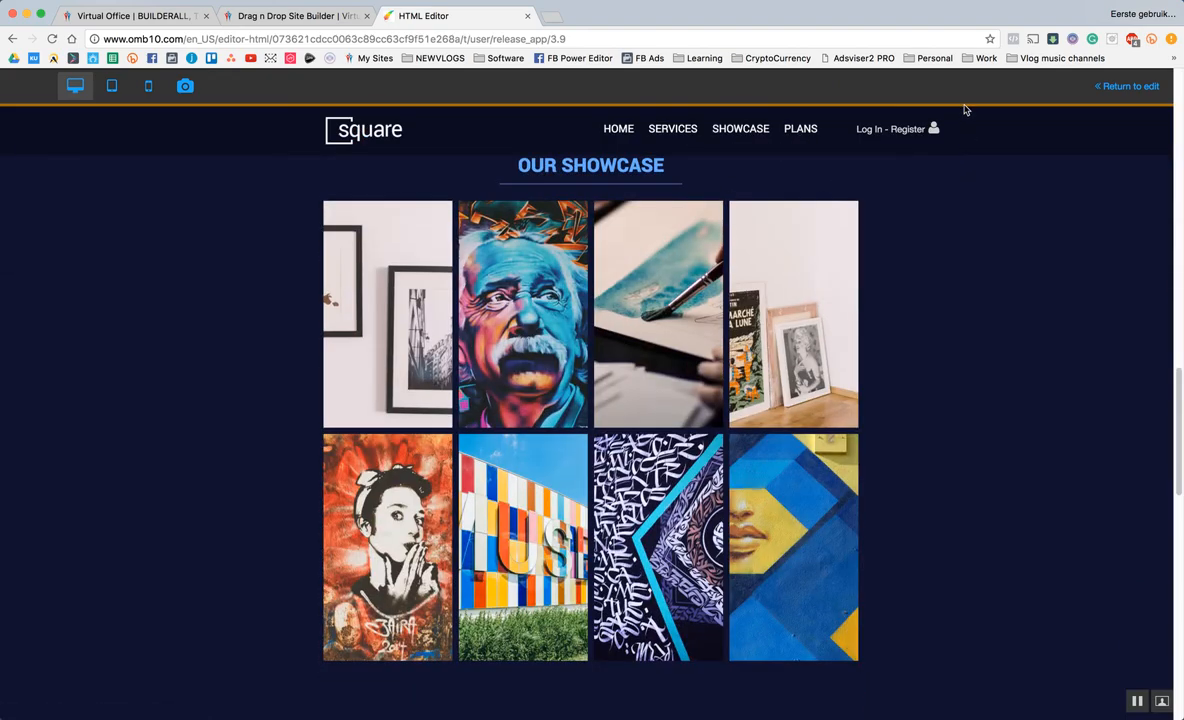
click(798, 133)
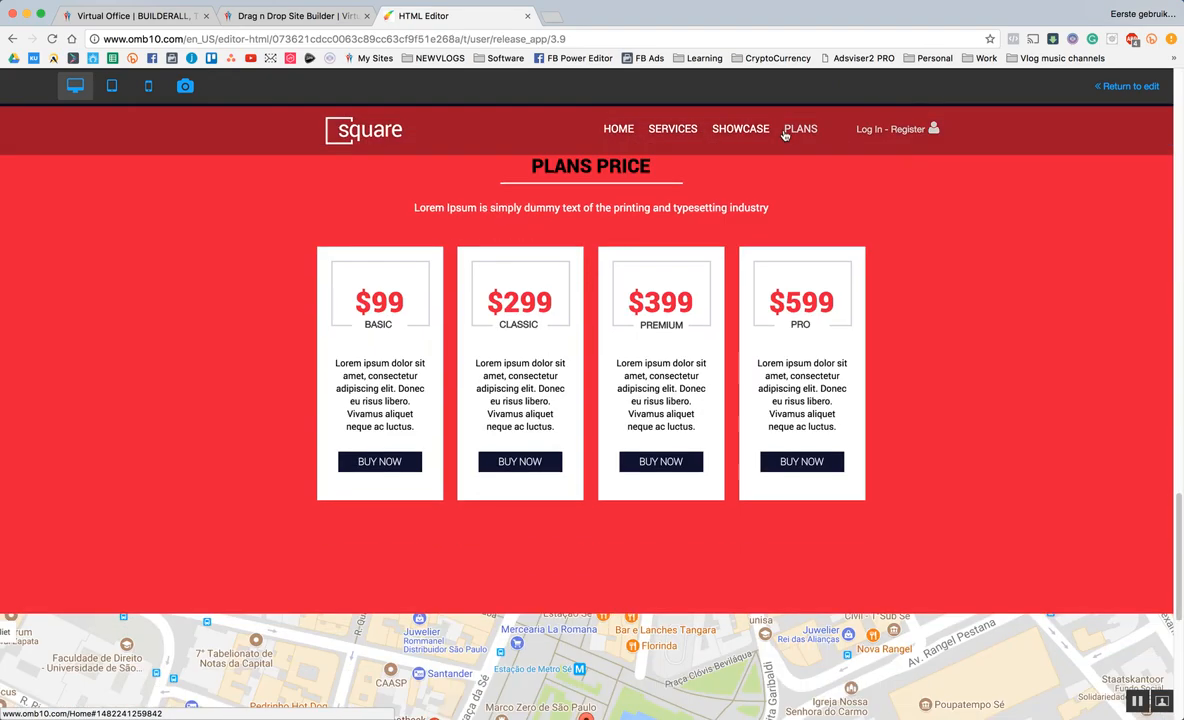
click(633, 128)
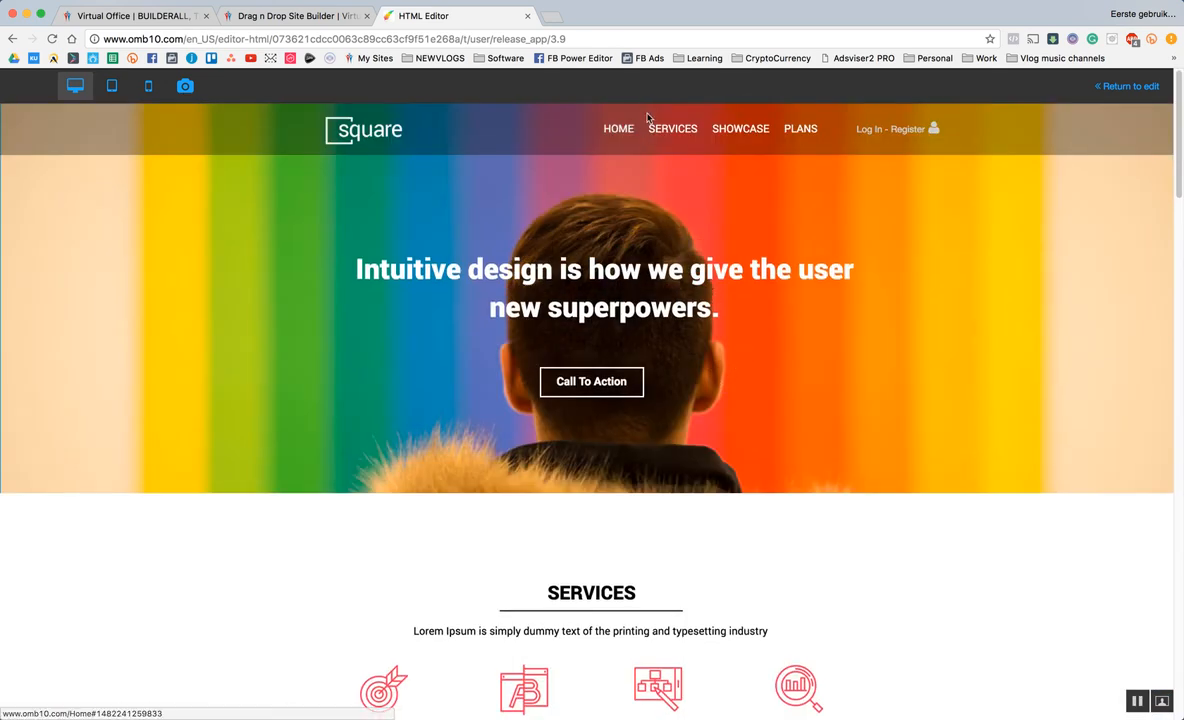
click(667, 130)
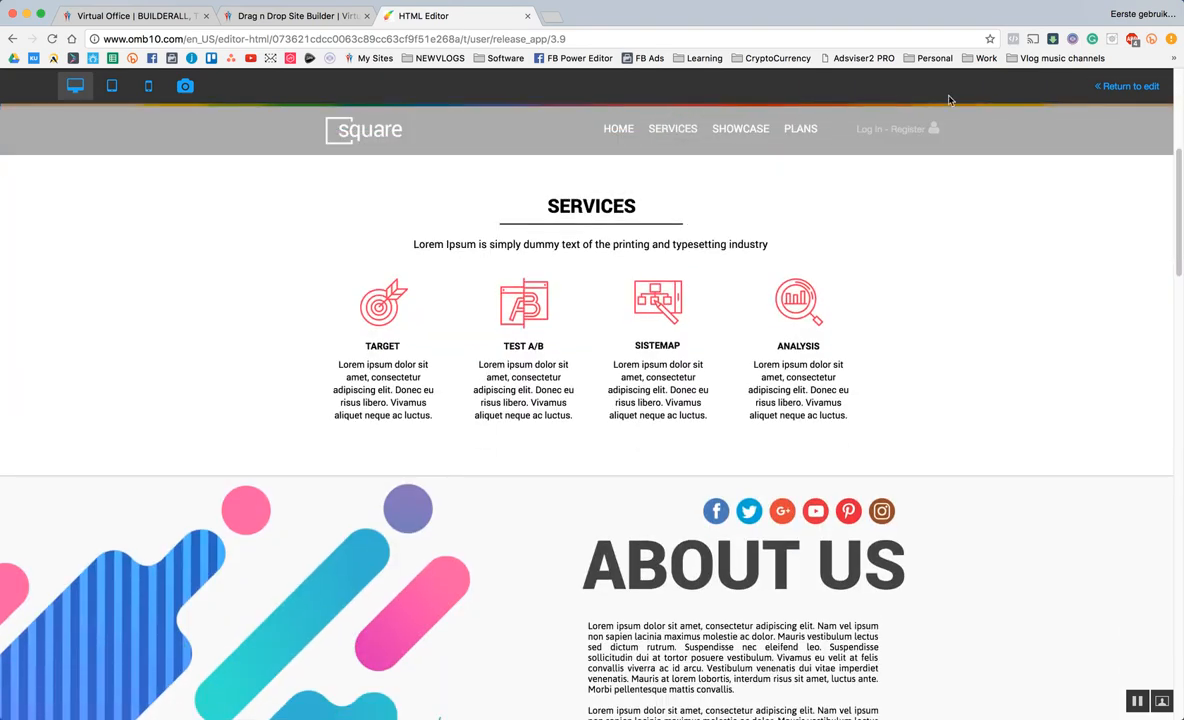
click(1100, 91)
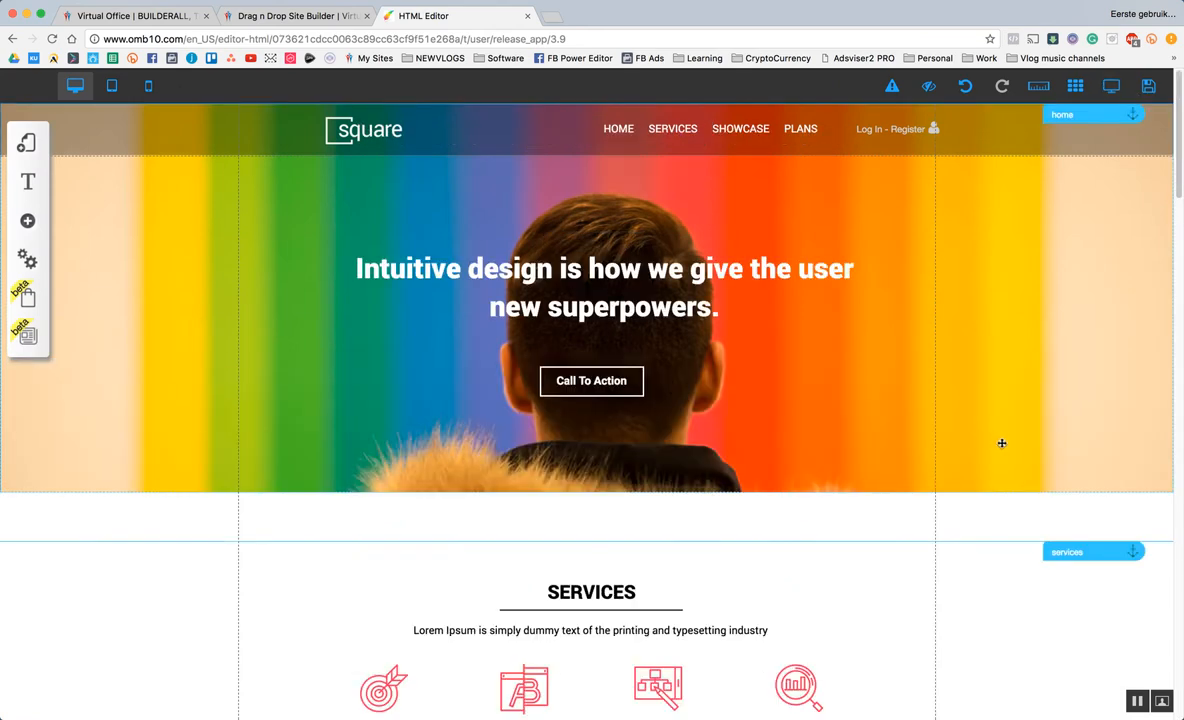
scroll(1012, 455, down, 1)
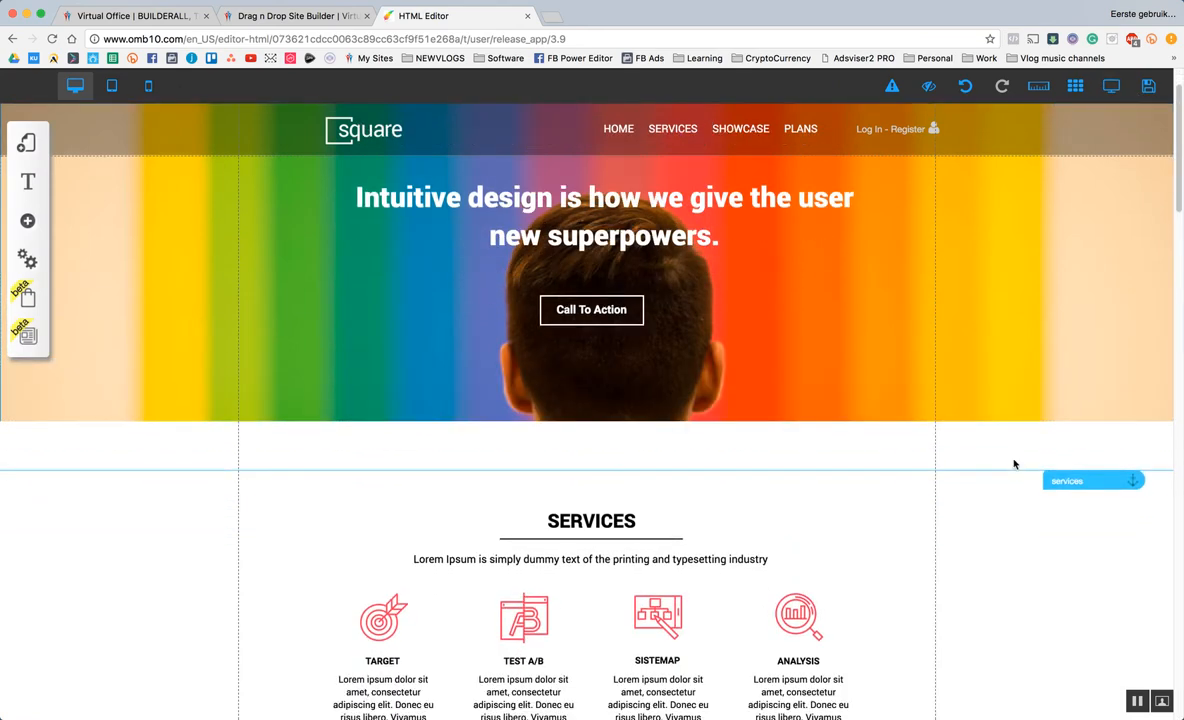
scroll(1012, 463, down, 2)
Drag the services anchor label a little lower at the top of the Services section.
drag(1089, 356, 1093, 371)
scroll(1092, 368, down, 1)
scroll(1089, 373, down, 2)
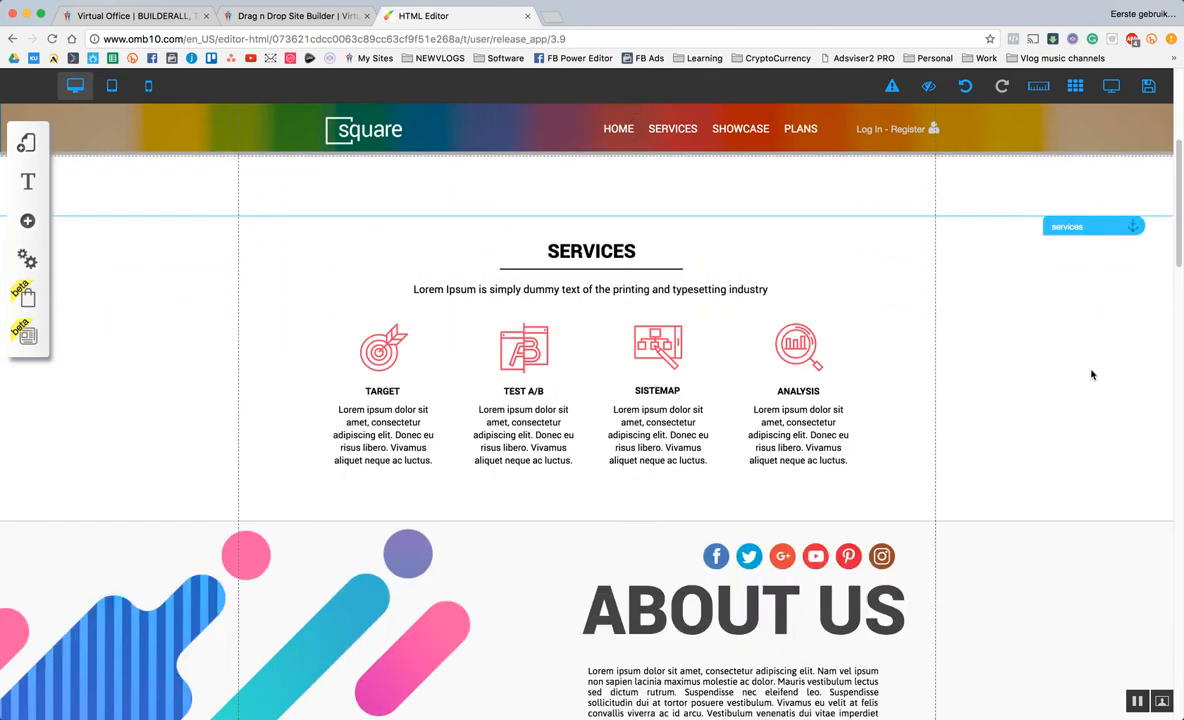
scroll(1073, 386, down, 3)
scroll(1075, 405, down, 1)
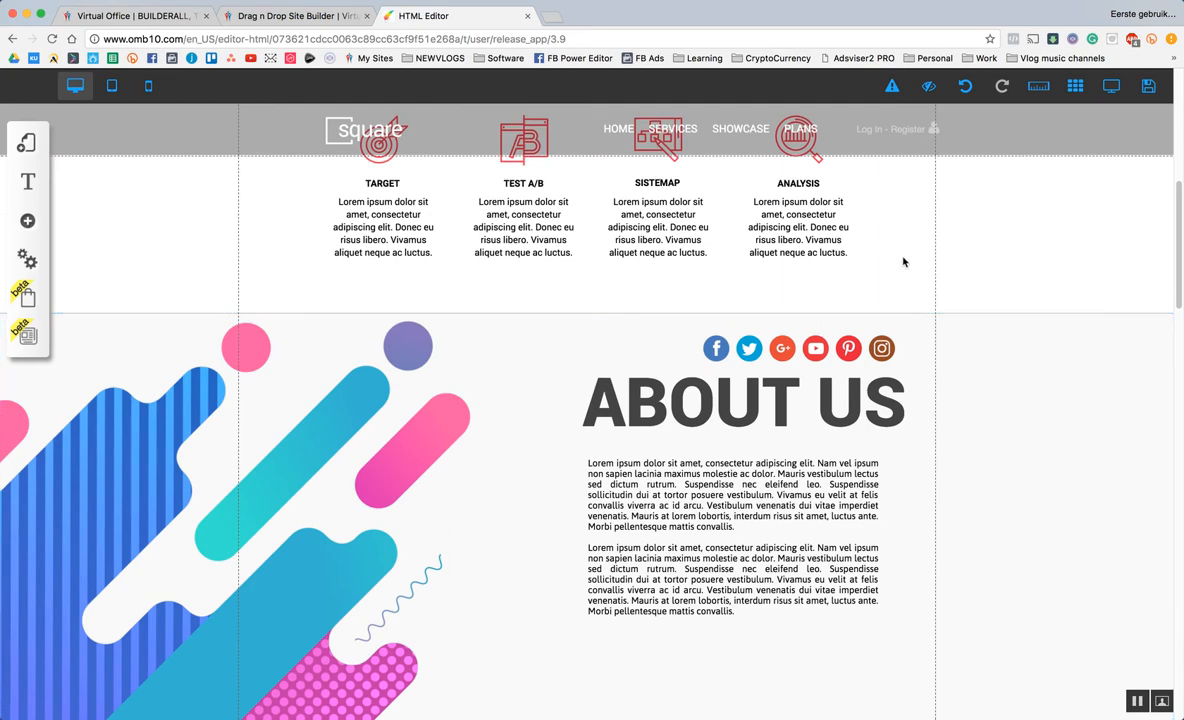
scroll(946, 325, up, 1)
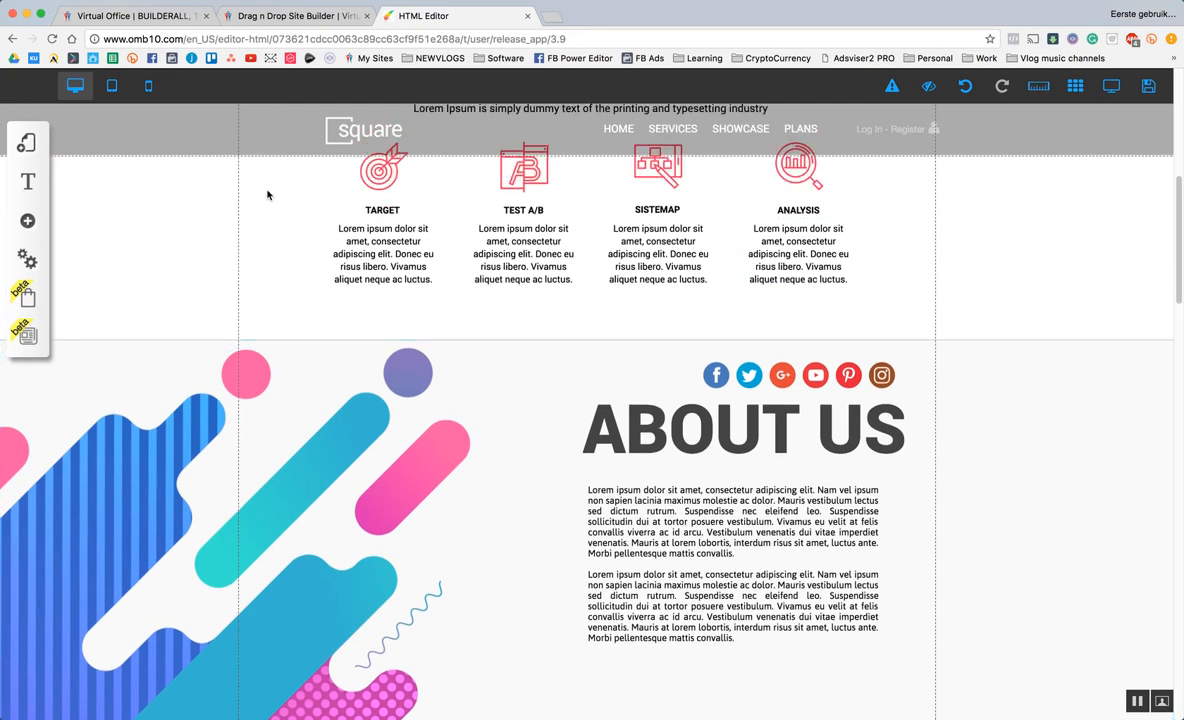
Add an Anchor from Apps and place it at the top of the About Us section.
click(27, 221)
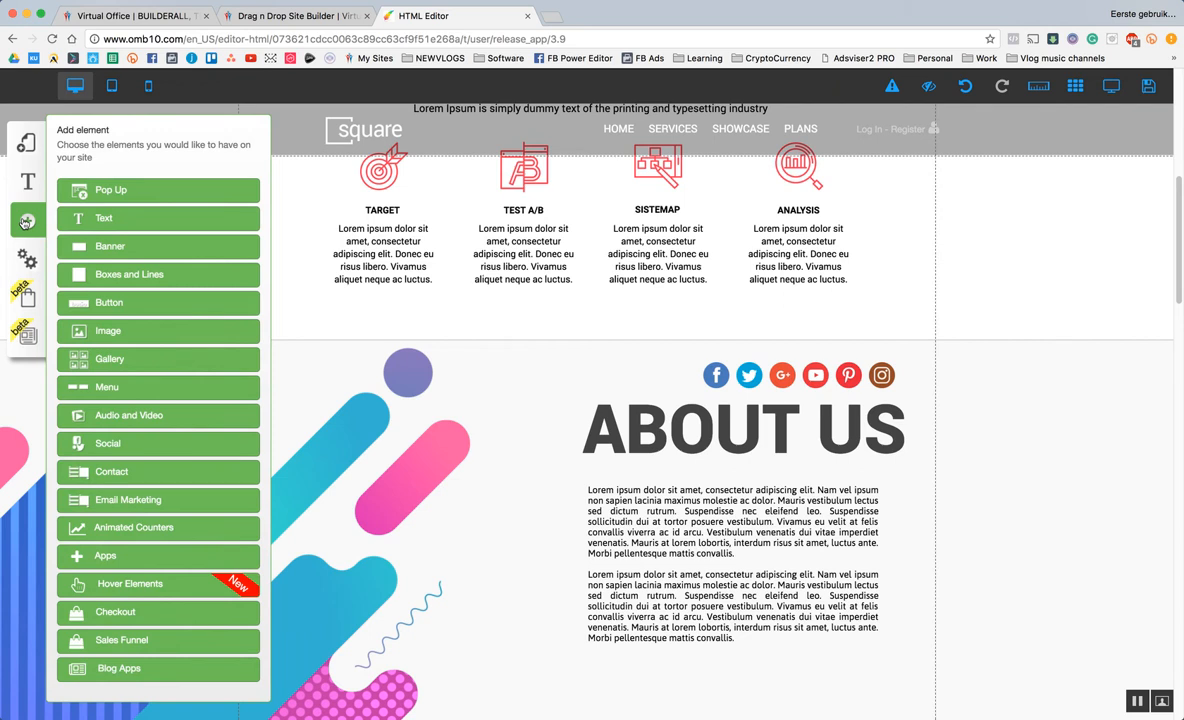
click(148, 558)
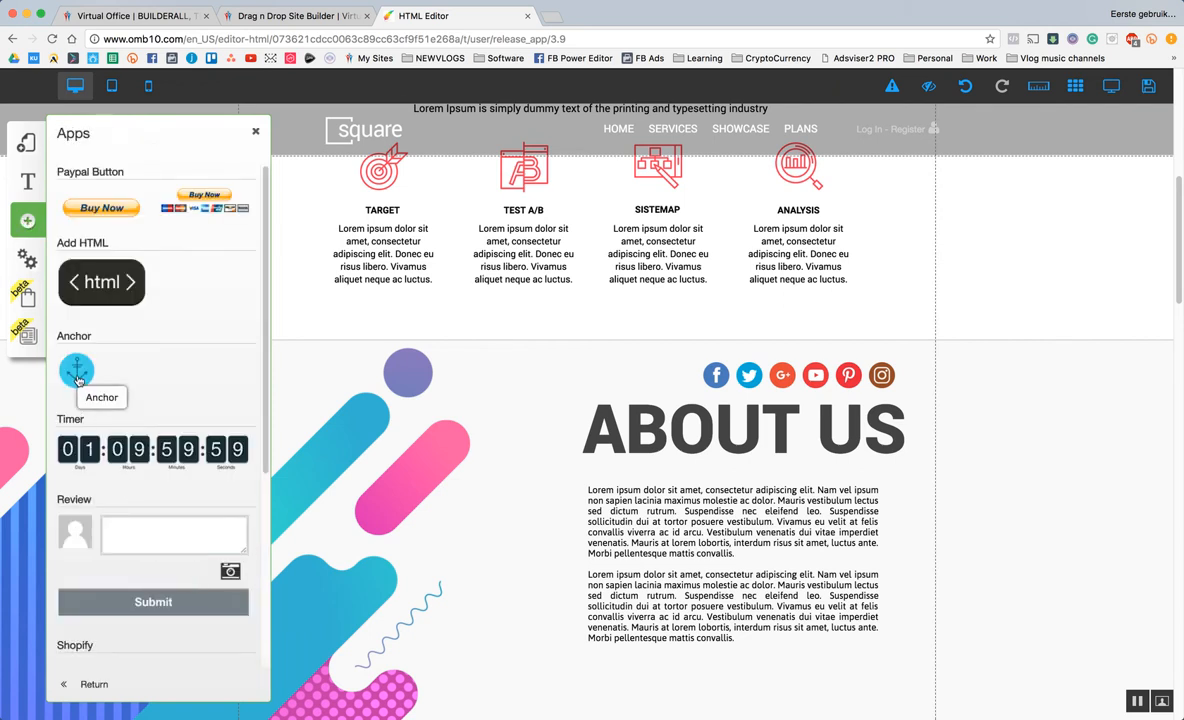
click(78, 372)
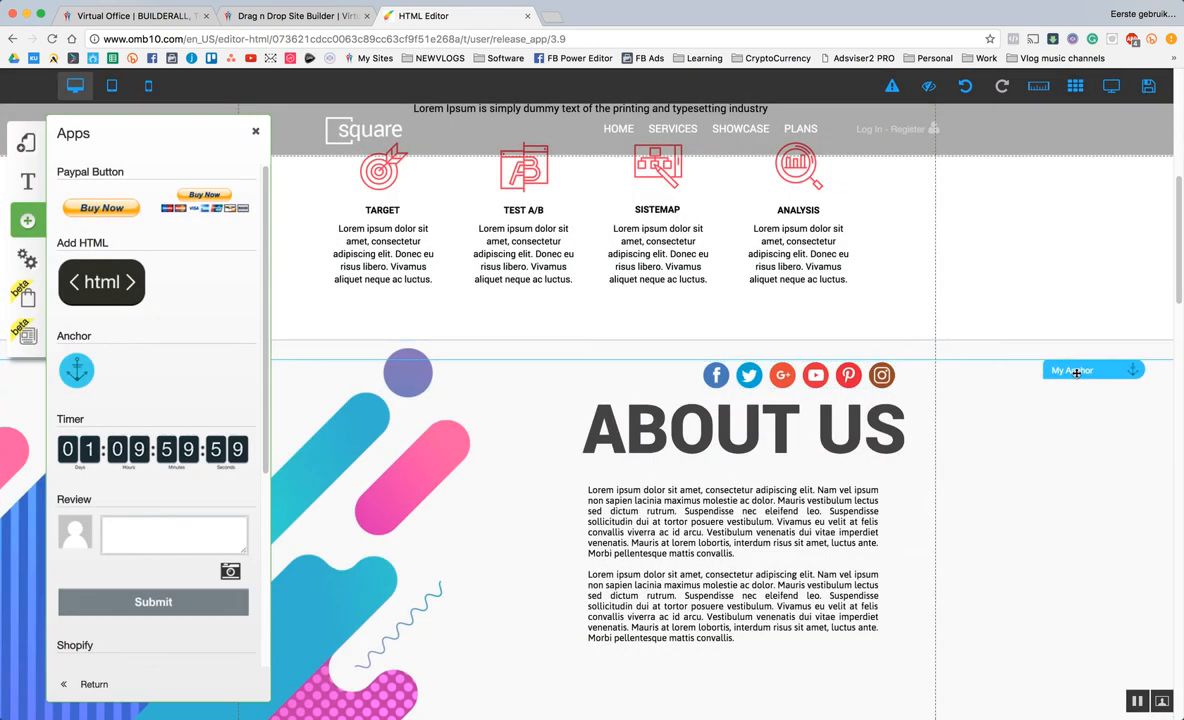
drag(1023, 375, 1080, 353)
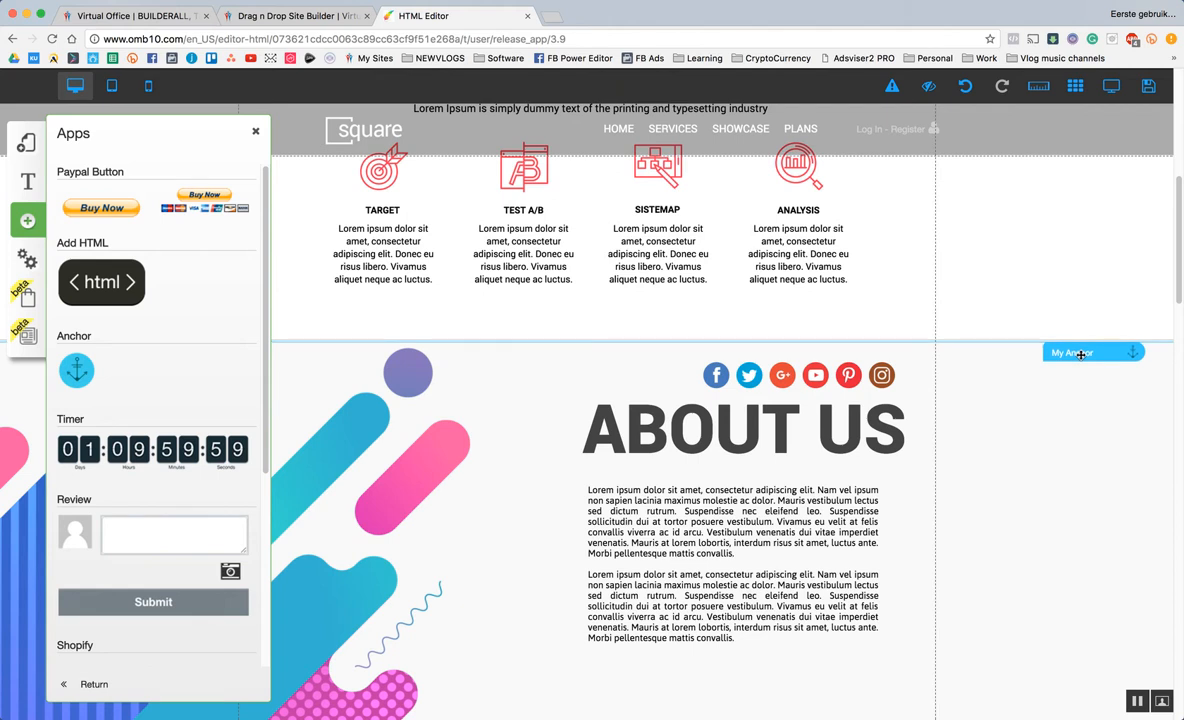
Rename the new anchor to About Us and confirm.
click(1080, 353)
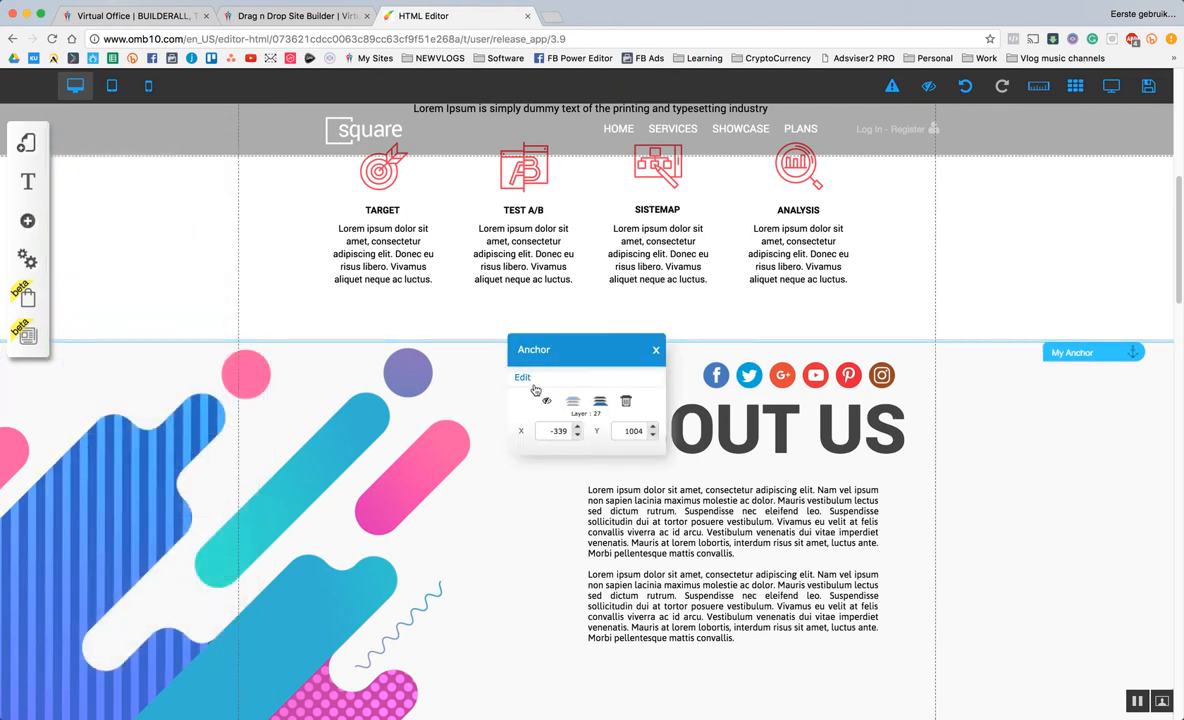
click(535, 385)
triple_click(562, 399)
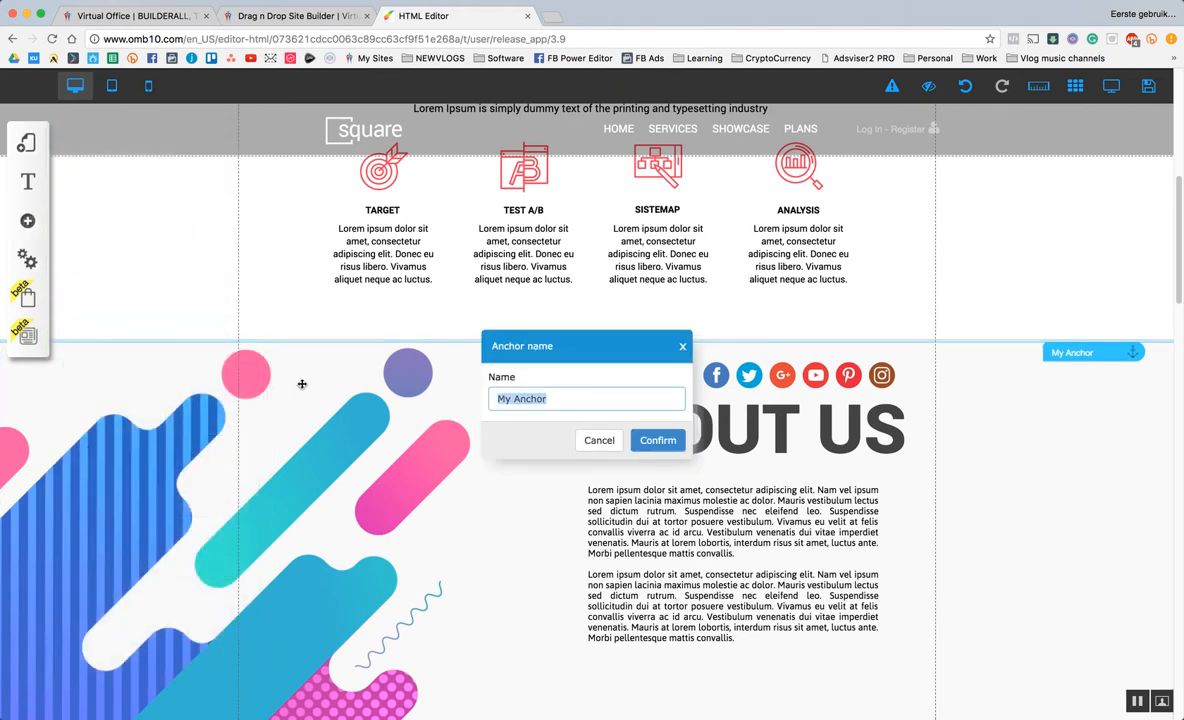
text(A)
text(bout Us)
click(657, 440)
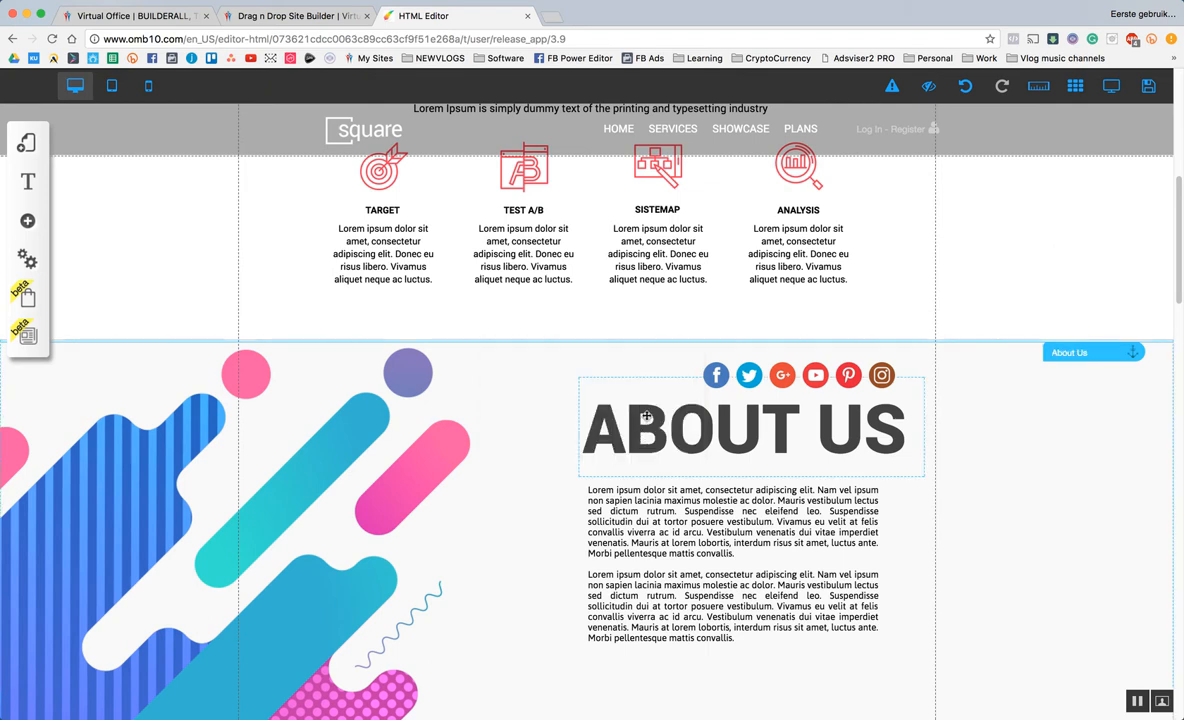
scroll(1094, 304, down, 3)
scroll(1090, 310, down, 2)
scroll(1080, 320, down, 1)
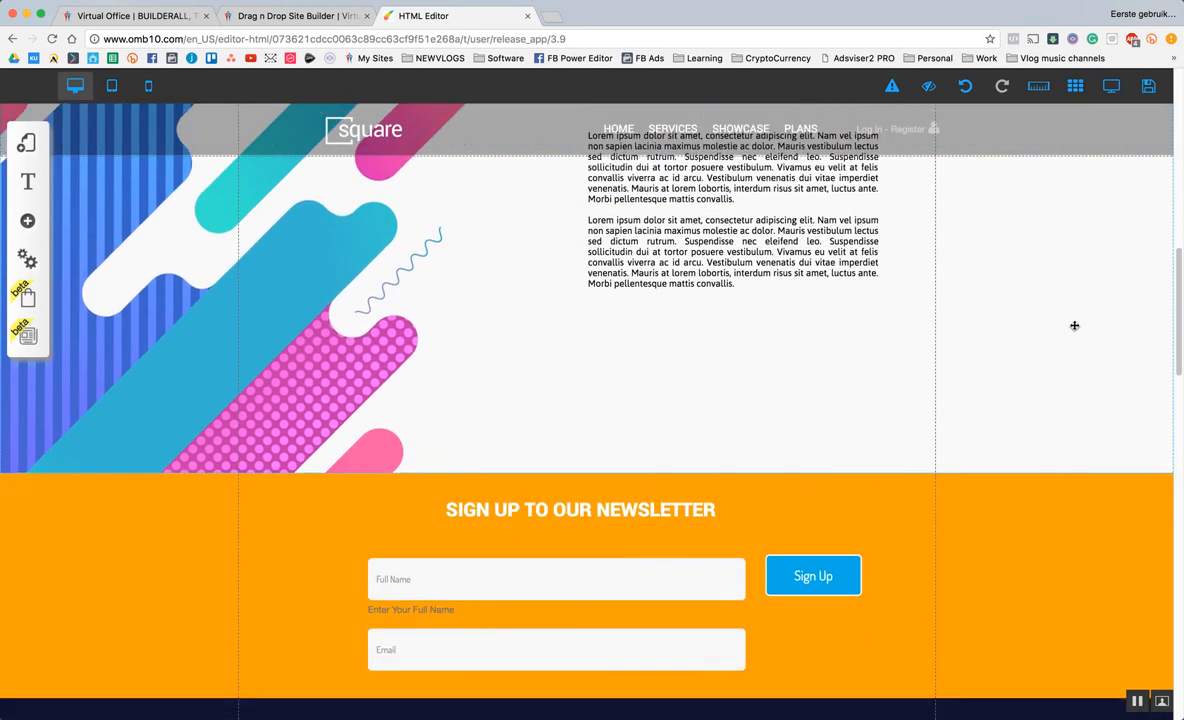
scroll(1073, 325, down, 3)
scroll(1072, 327, down, 1)
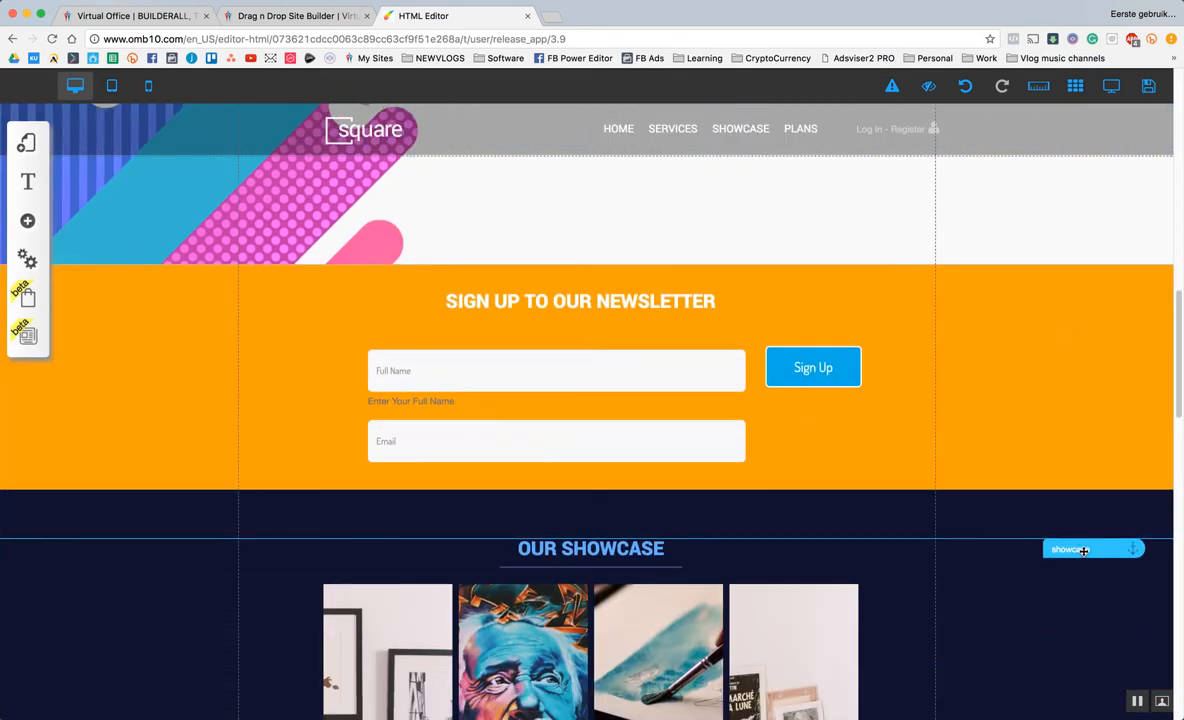
Drag the showcase, plans-price and services anchors up onto their sections' top edges.
drag(1083, 551, 1089, 505)
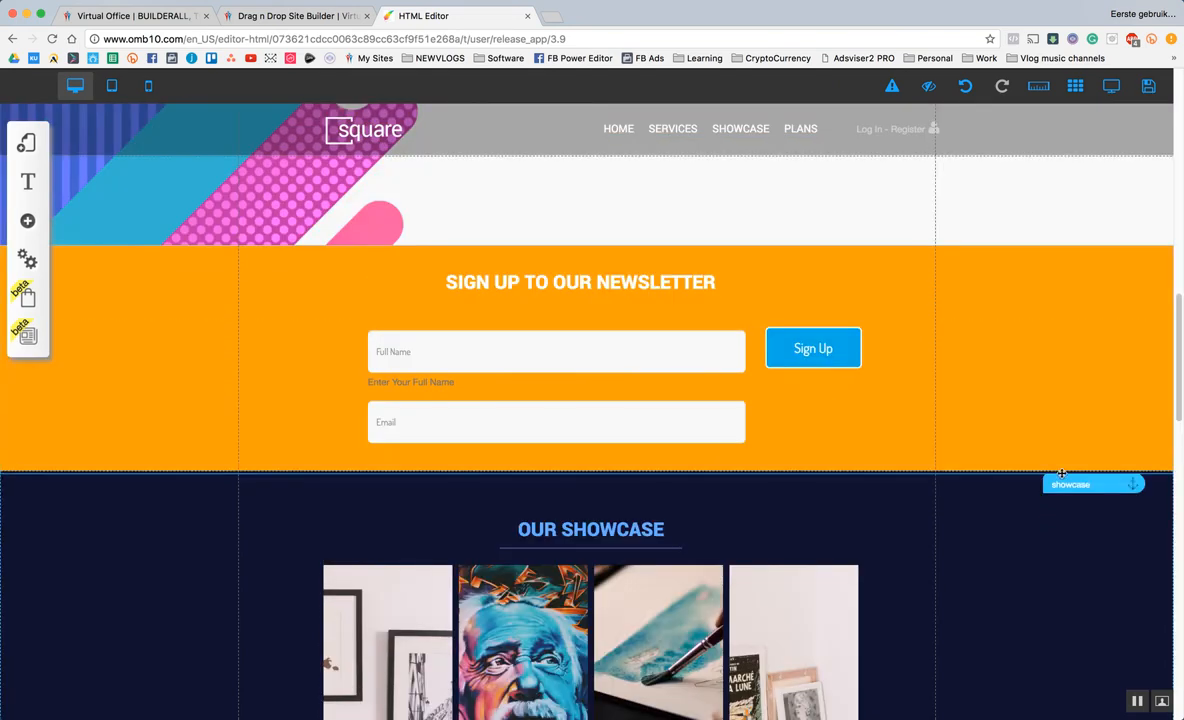
scroll(1020, 455, down, 3)
scroll(1014, 447, down, 2)
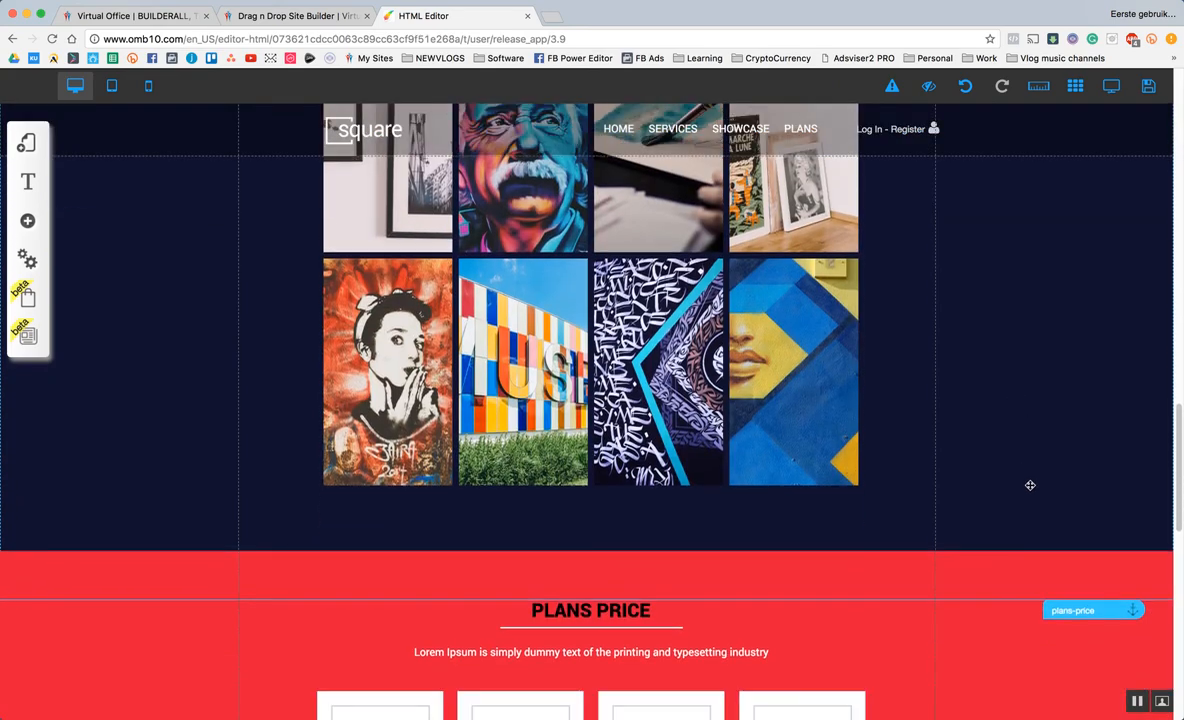
drag(1100, 612, 1097, 574)
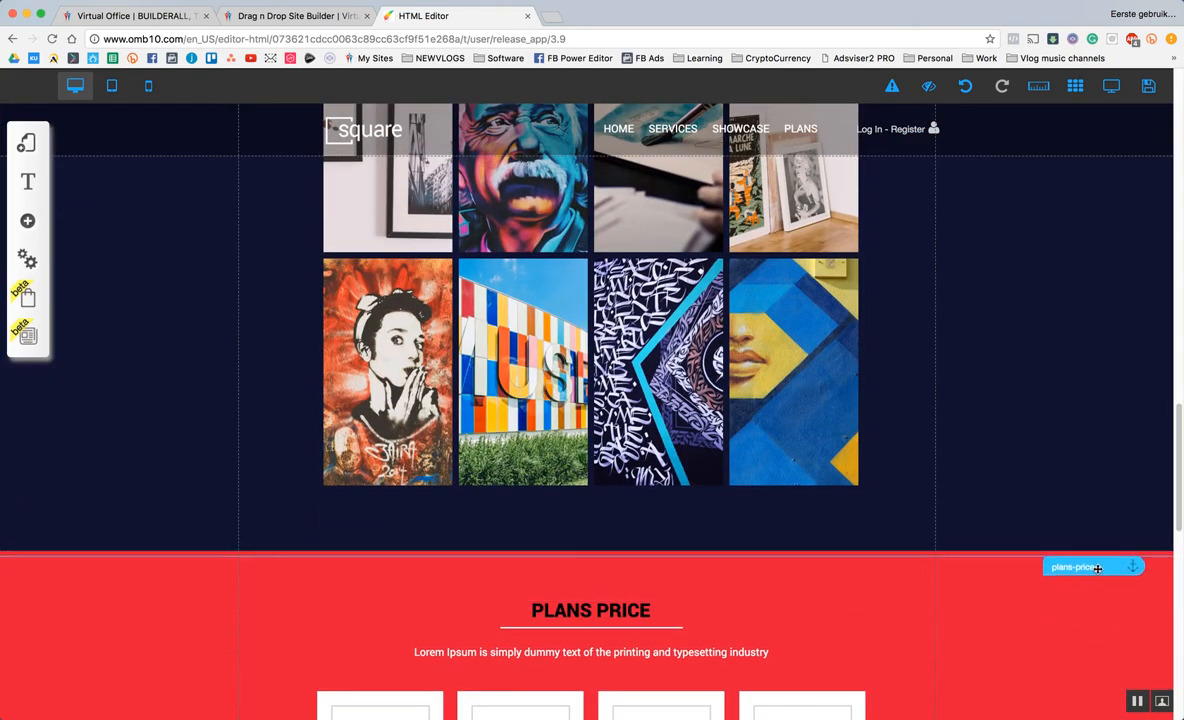
scroll(1081, 515, down, 3)
scroll(1078, 454, down, 2)
scroll(1072, 456, down, 3)
scroll(1090, 440, up, 7)
scroll(1096, 429, up, 10)
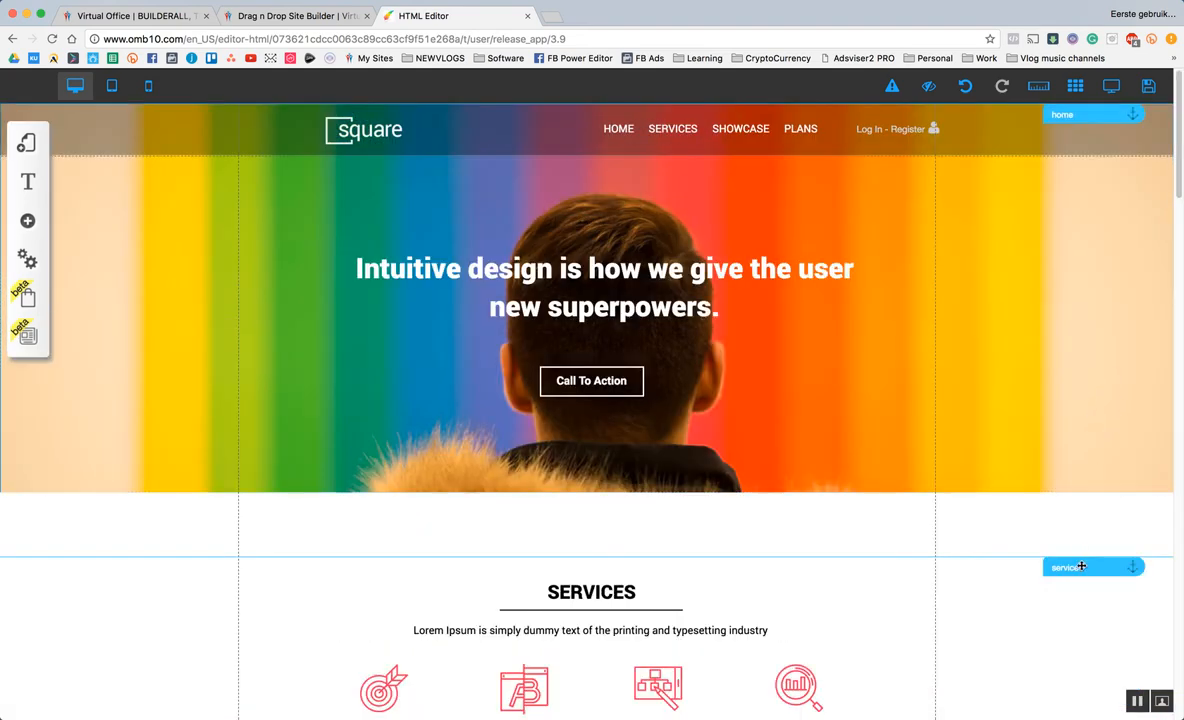
drag(1081, 567, 1083, 506)
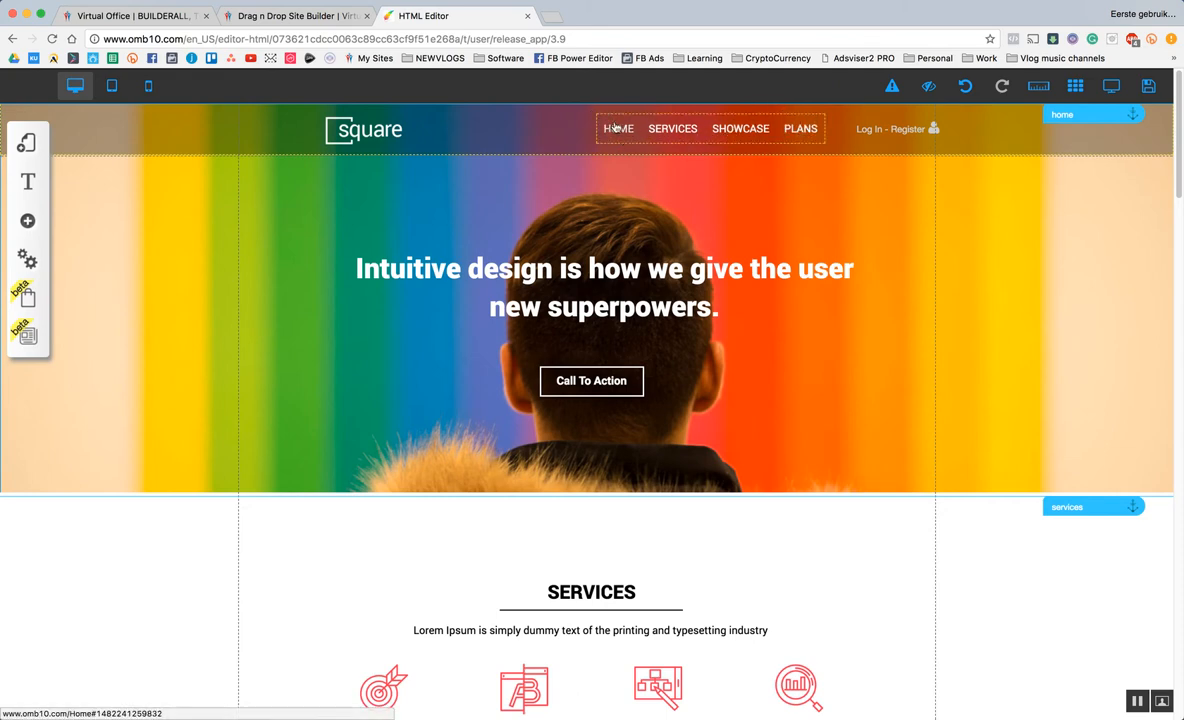
Try shifting the menu and resizing the header, then undo those trials.
drag(810, 124, 745, 140)
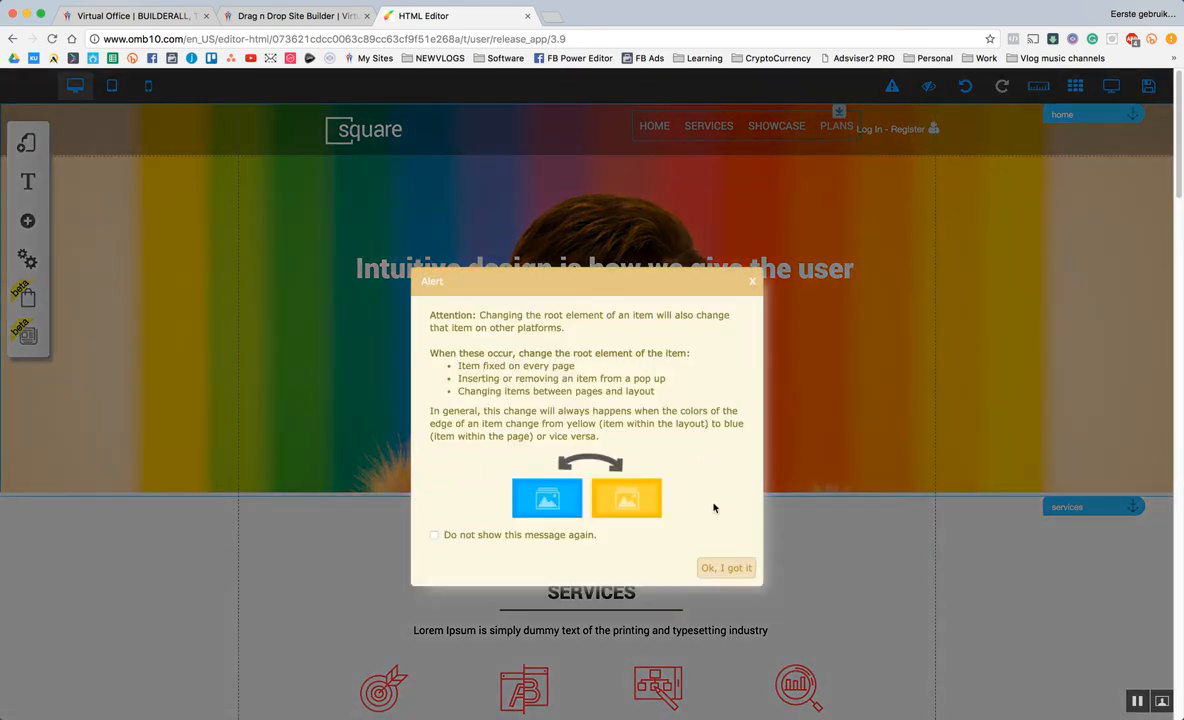
click(710, 566)
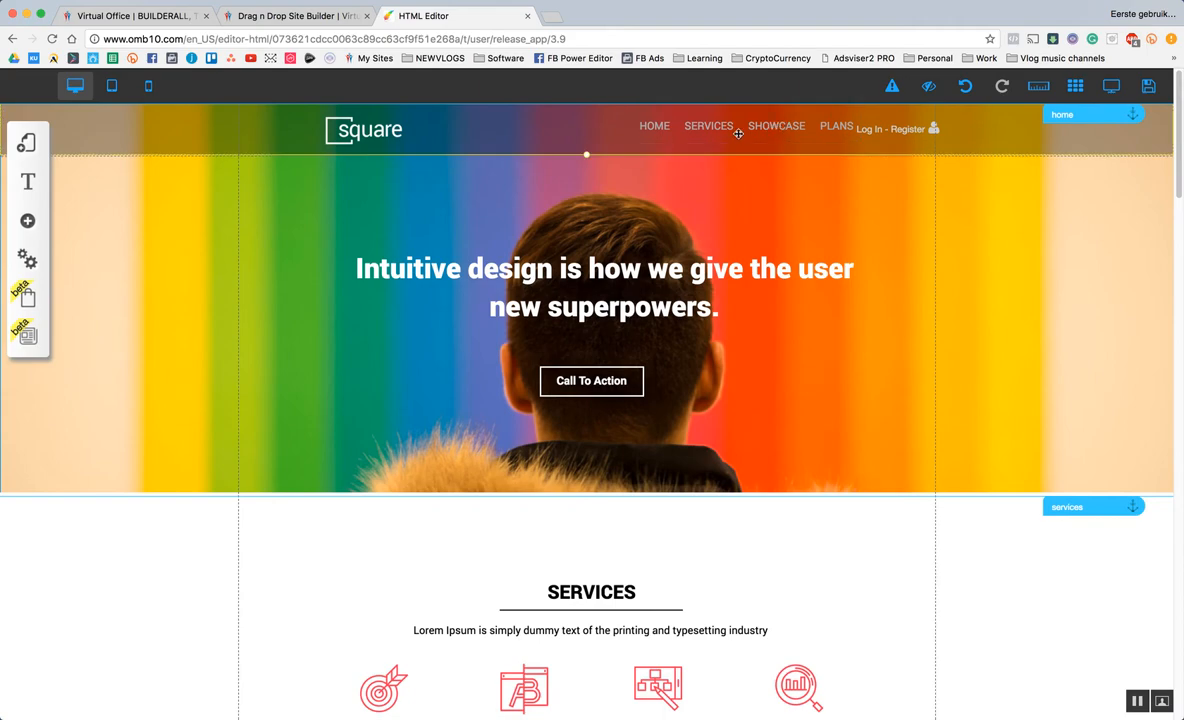
scroll(796, 217, down, 10)
scroll(827, 251, down, 5)
scroll(827, 246, up, 15)
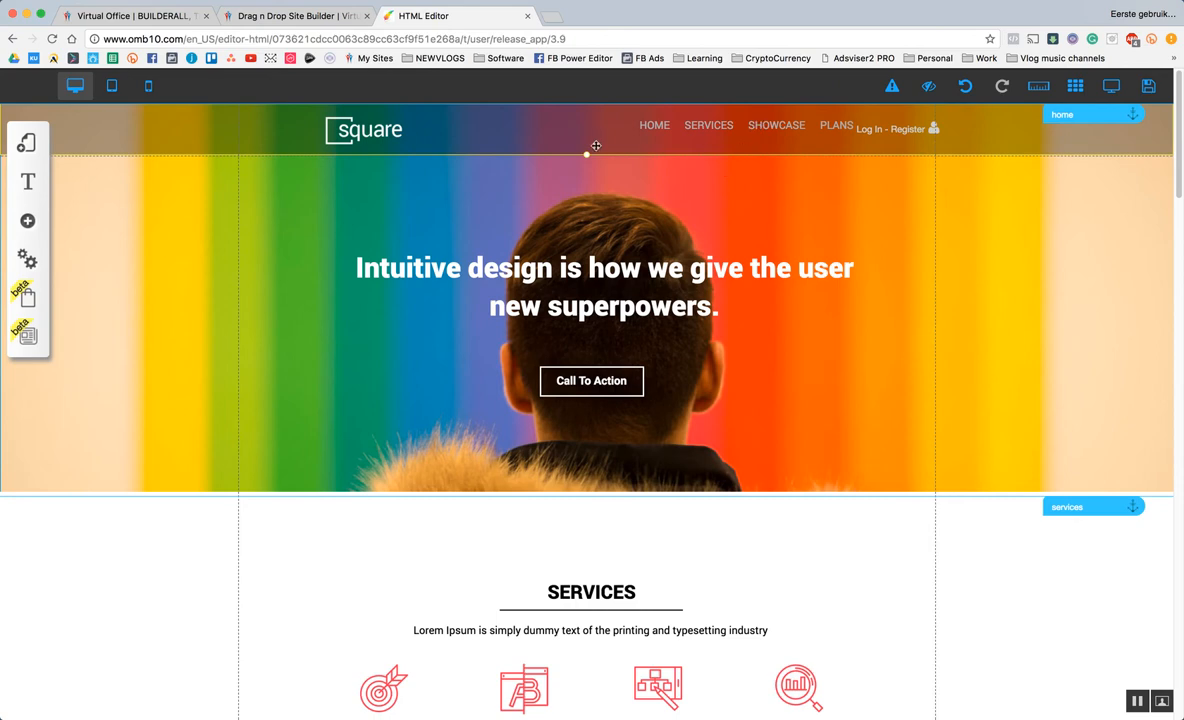
drag(587, 158, 585, 113)
drag(592, 164, 592, 190)
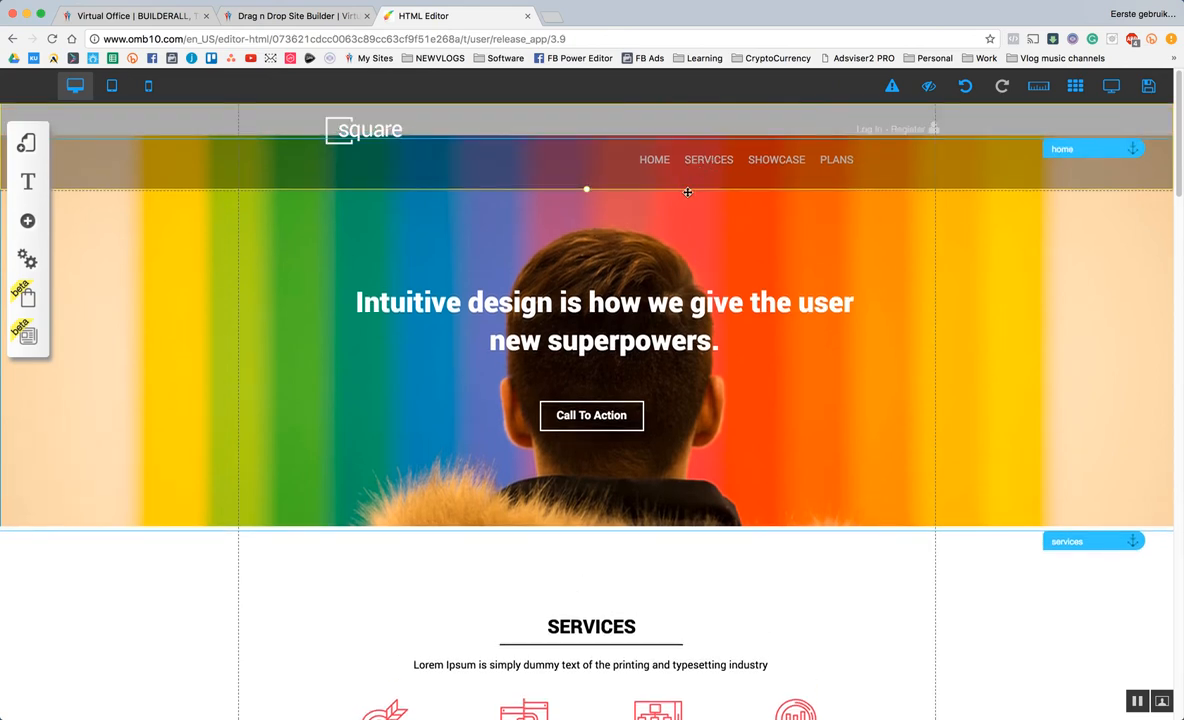
click(966, 88)
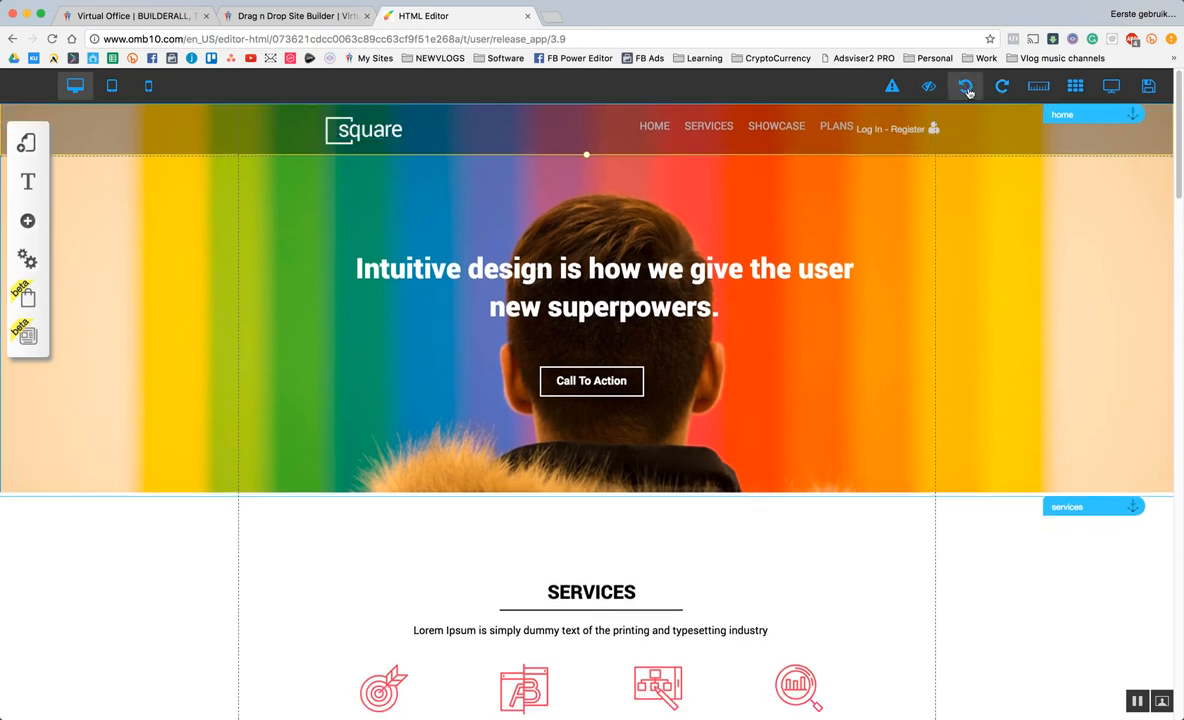
click(966, 88)
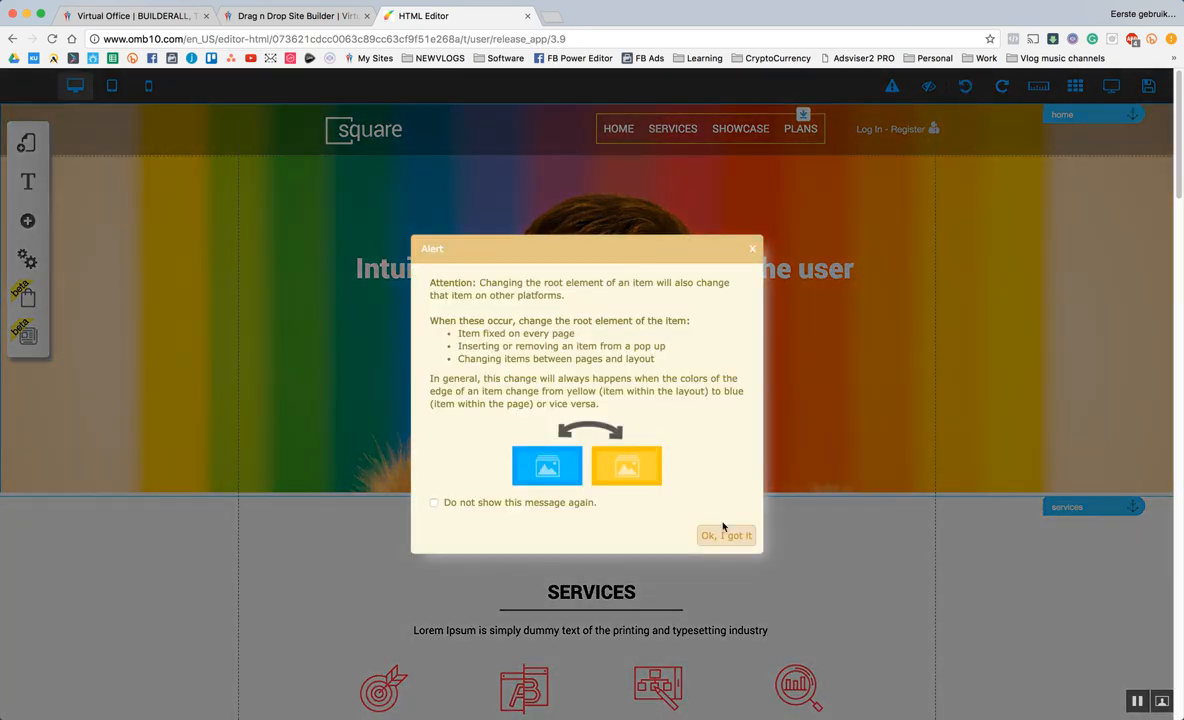
click(727, 536)
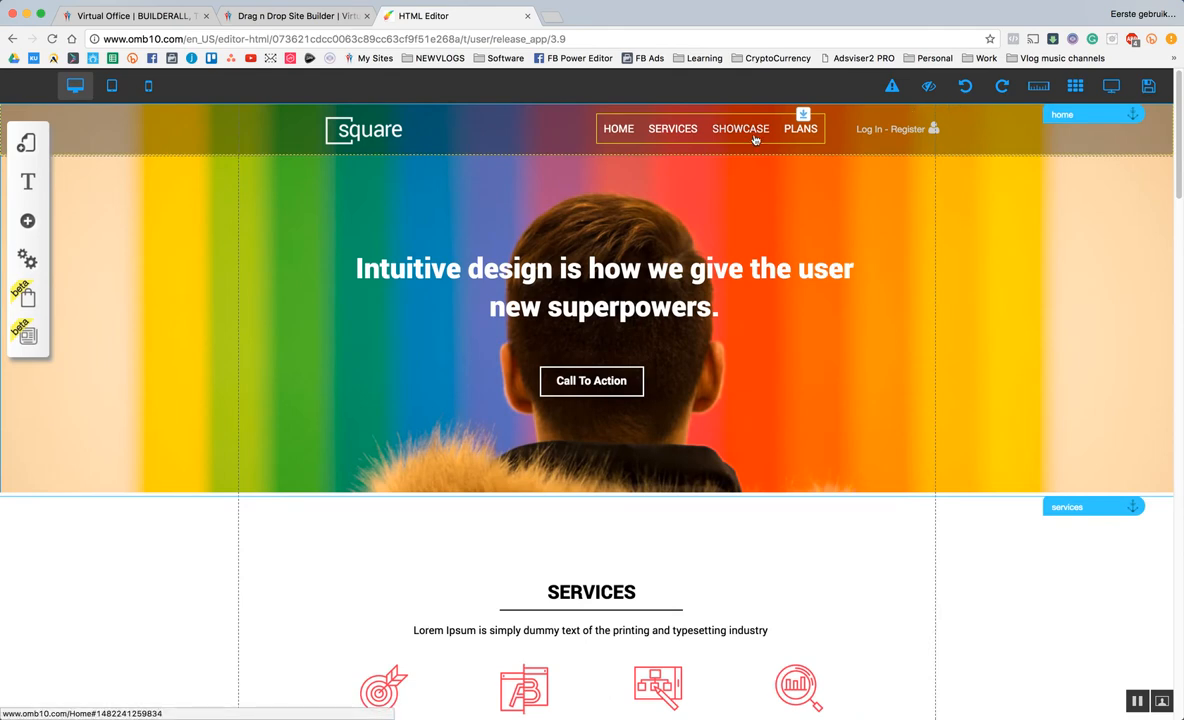
After another undone nudge, move the navigation menu down into the hero section.
drag(756, 137, 762, 133)
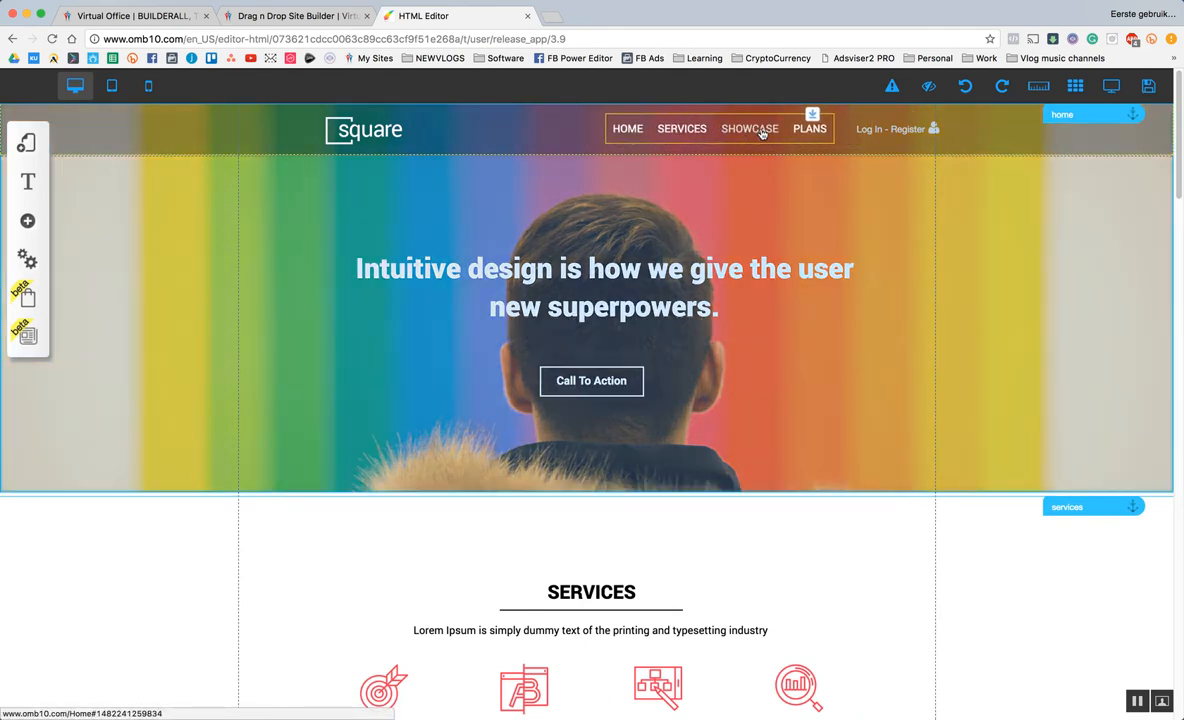
drag(762, 133, 672, 125)
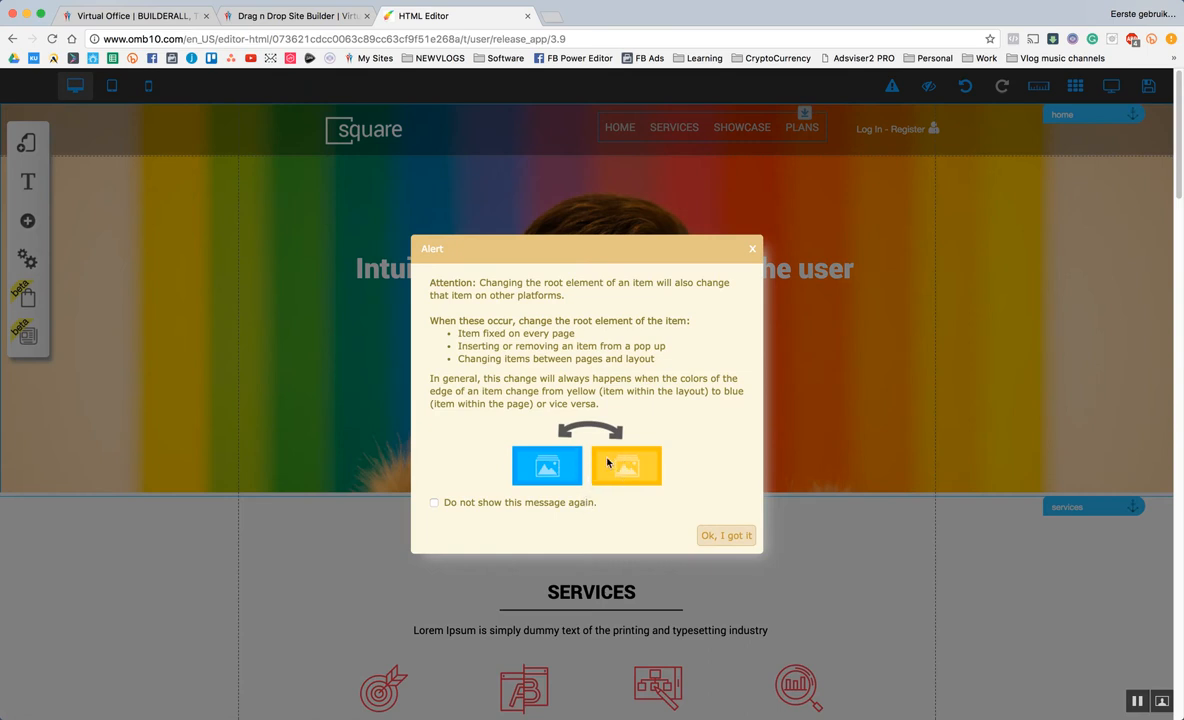
click(740, 536)
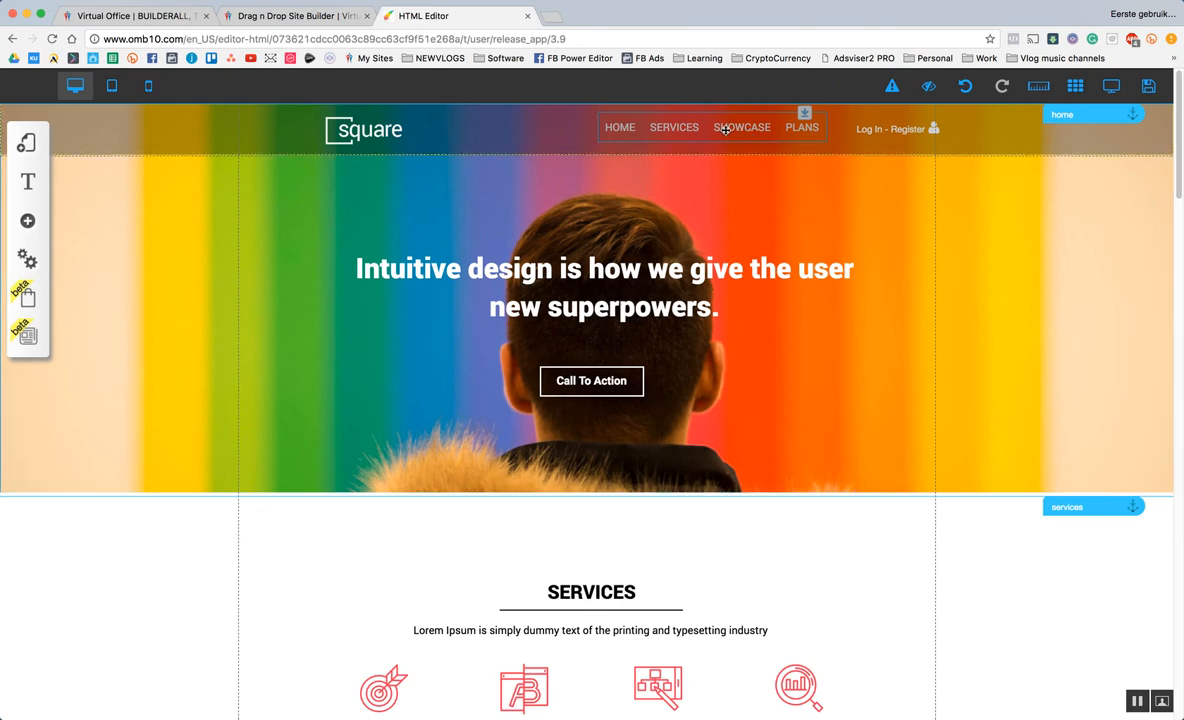
click(892, 86)
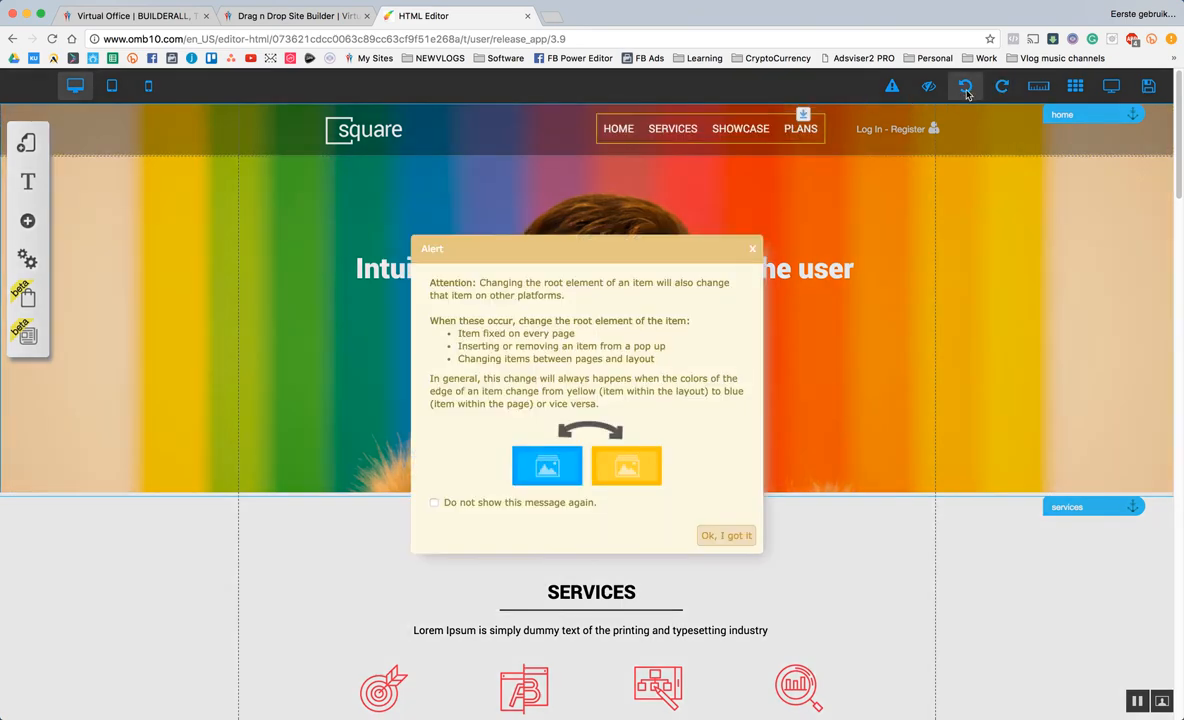
click(727, 536)
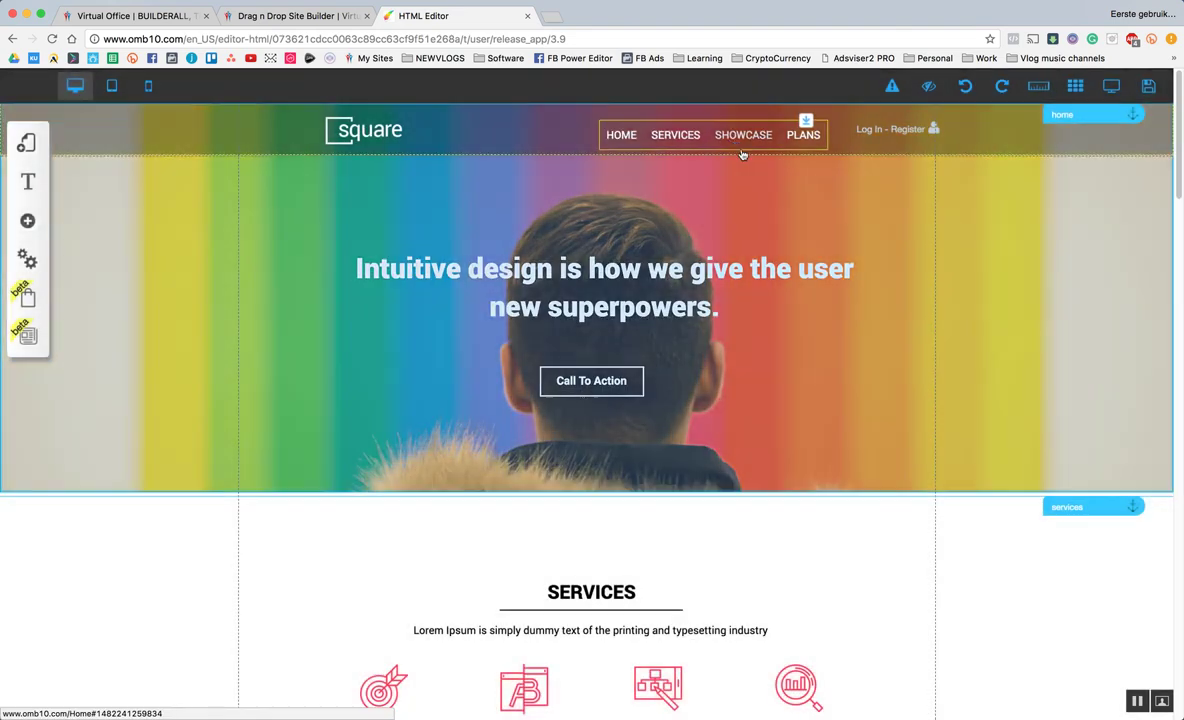
drag(742, 154, 855, 242)
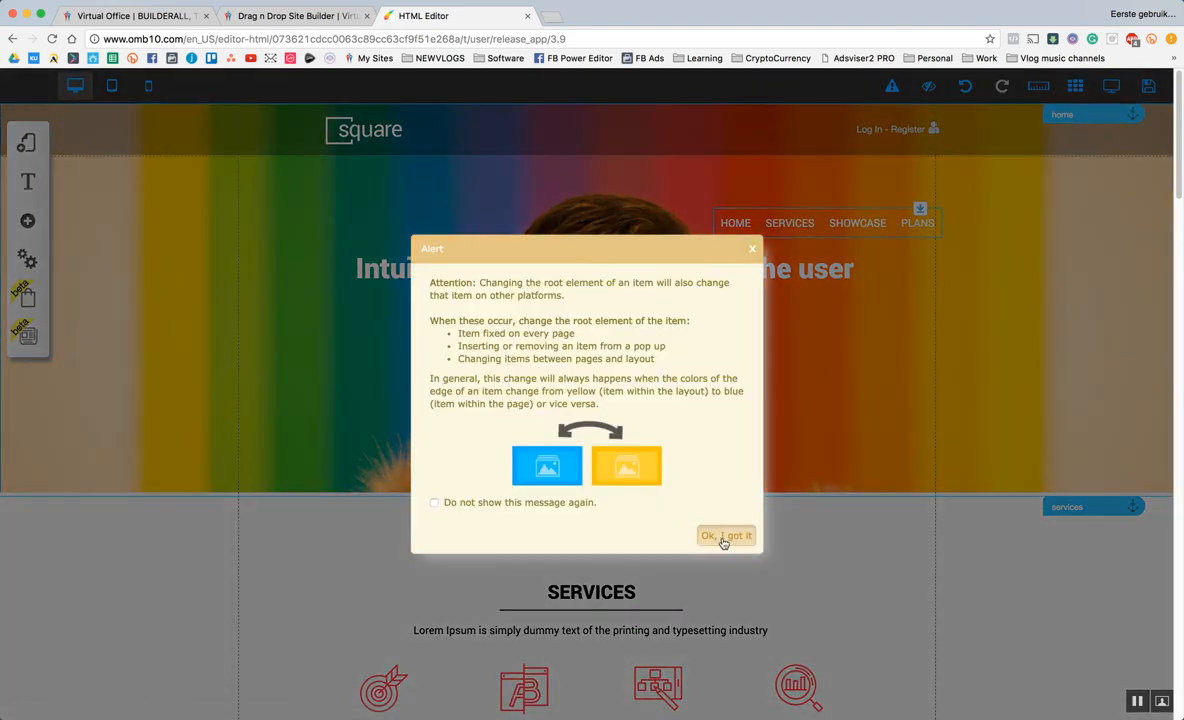
click(724, 536)
click(847, 225)
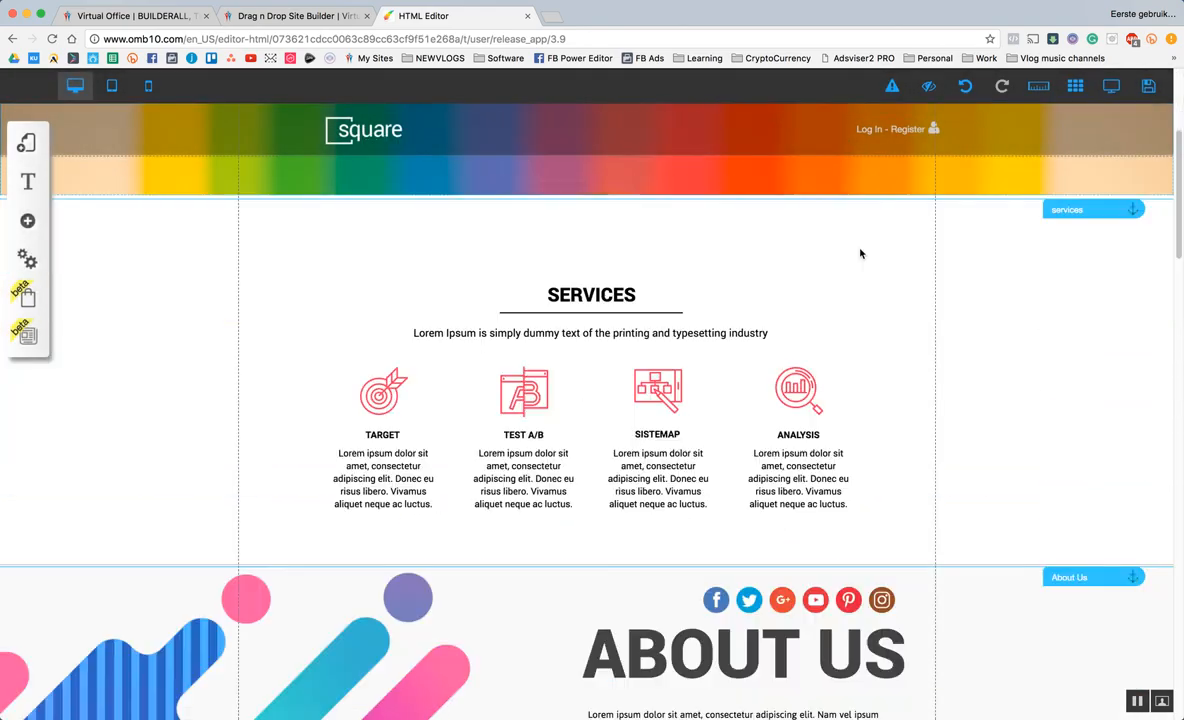
scroll(874, 253, down, 10)
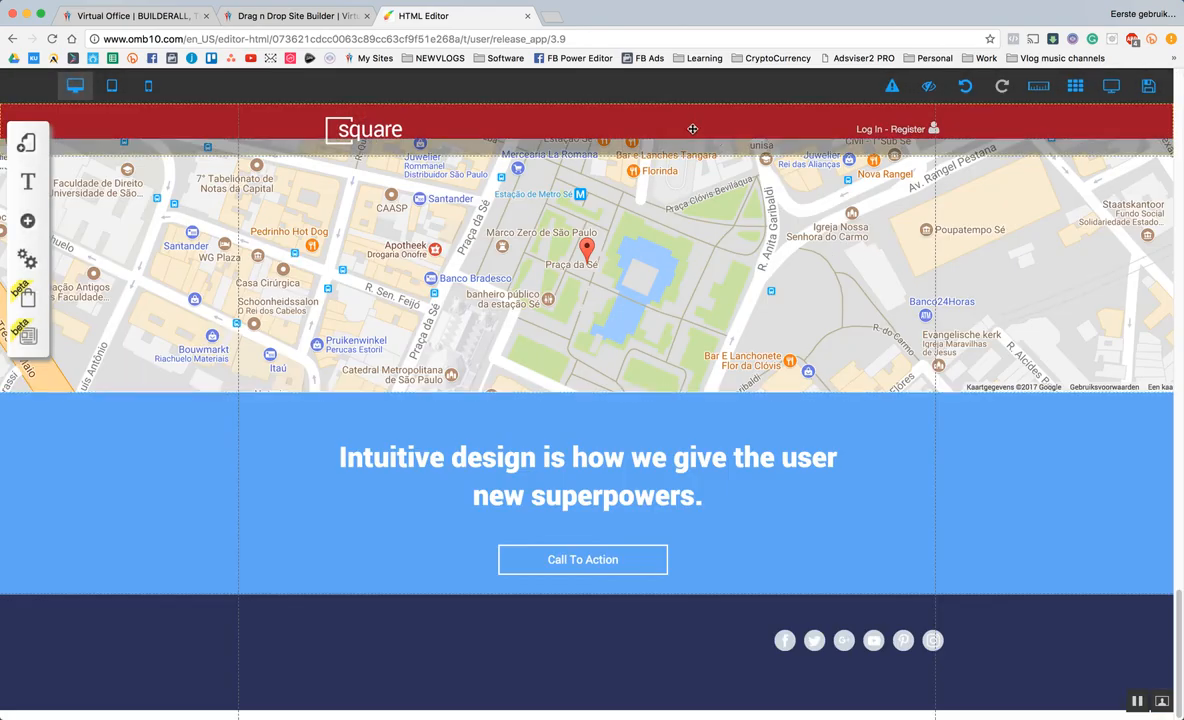
scroll(851, 254, up, 5)
scroll(851, 254, up, 5)
scroll(851, 254, up, 5)
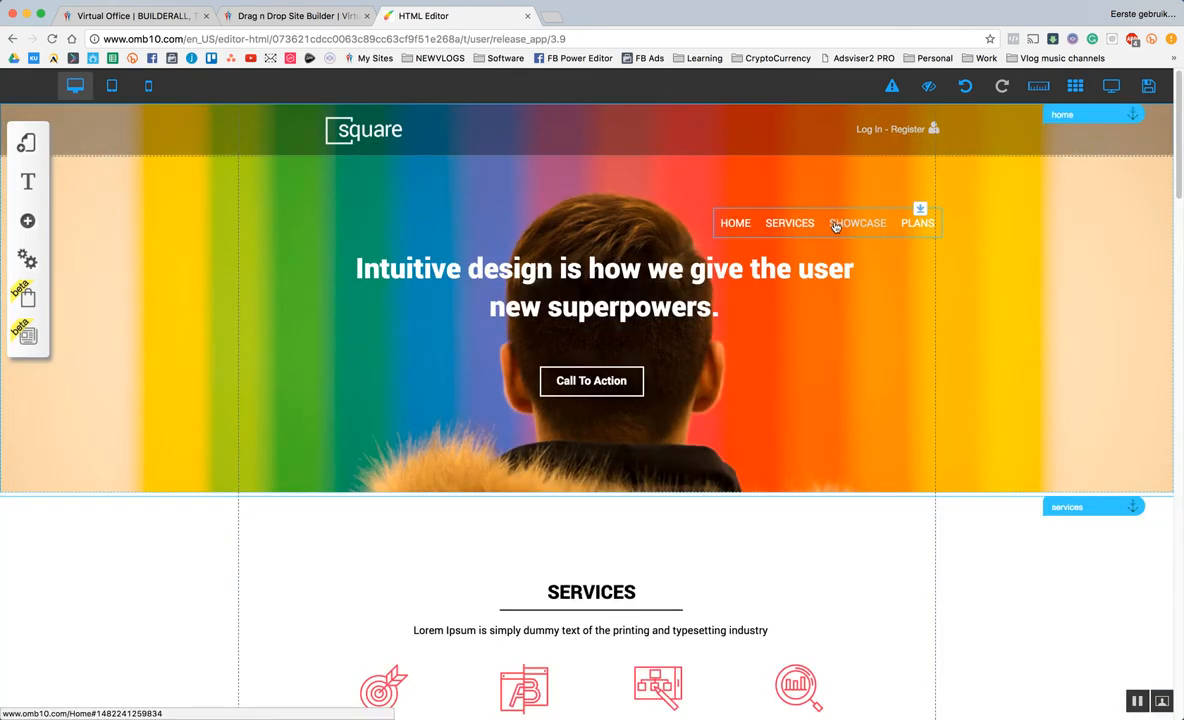
drag(840, 225, 746, 132)
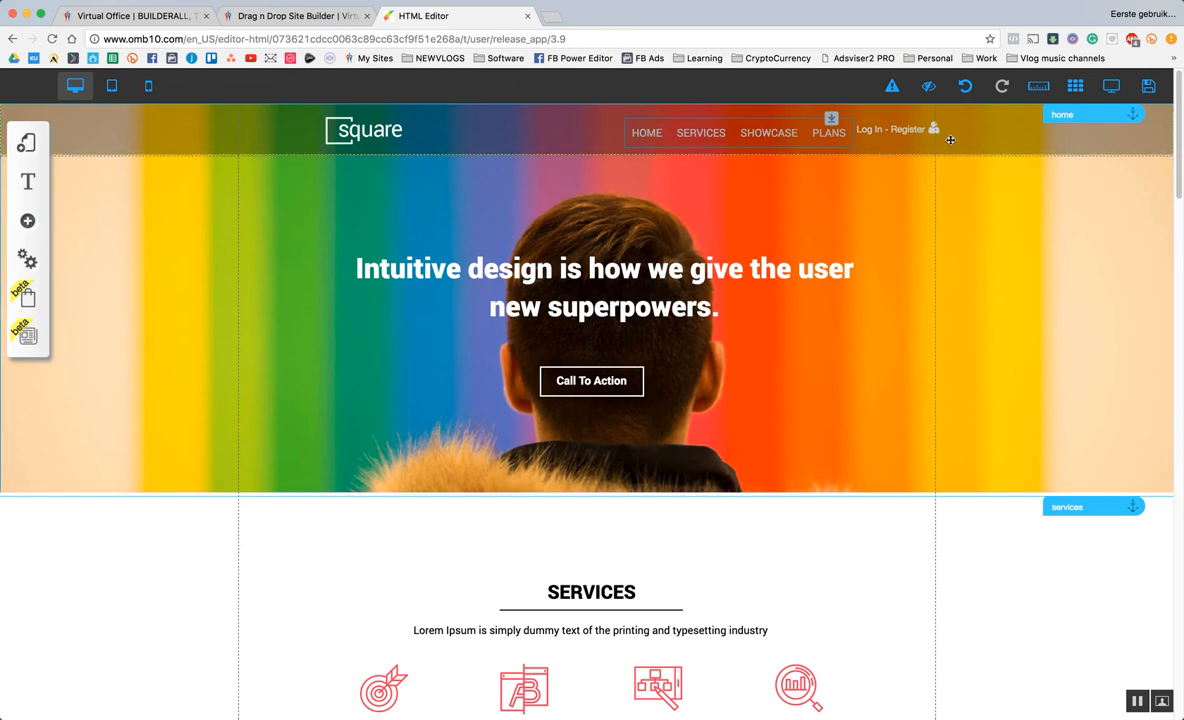
Undo the last move and turn off the header's fixed setting.
click(967, 92)
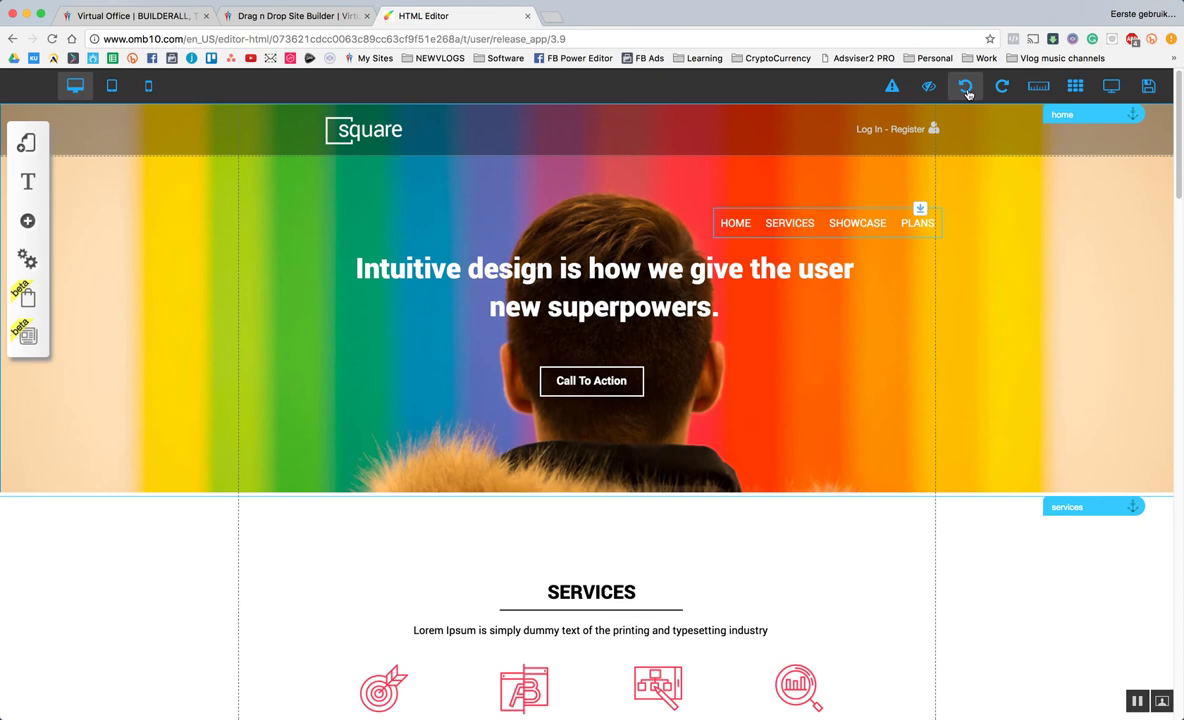
click(744, 131)
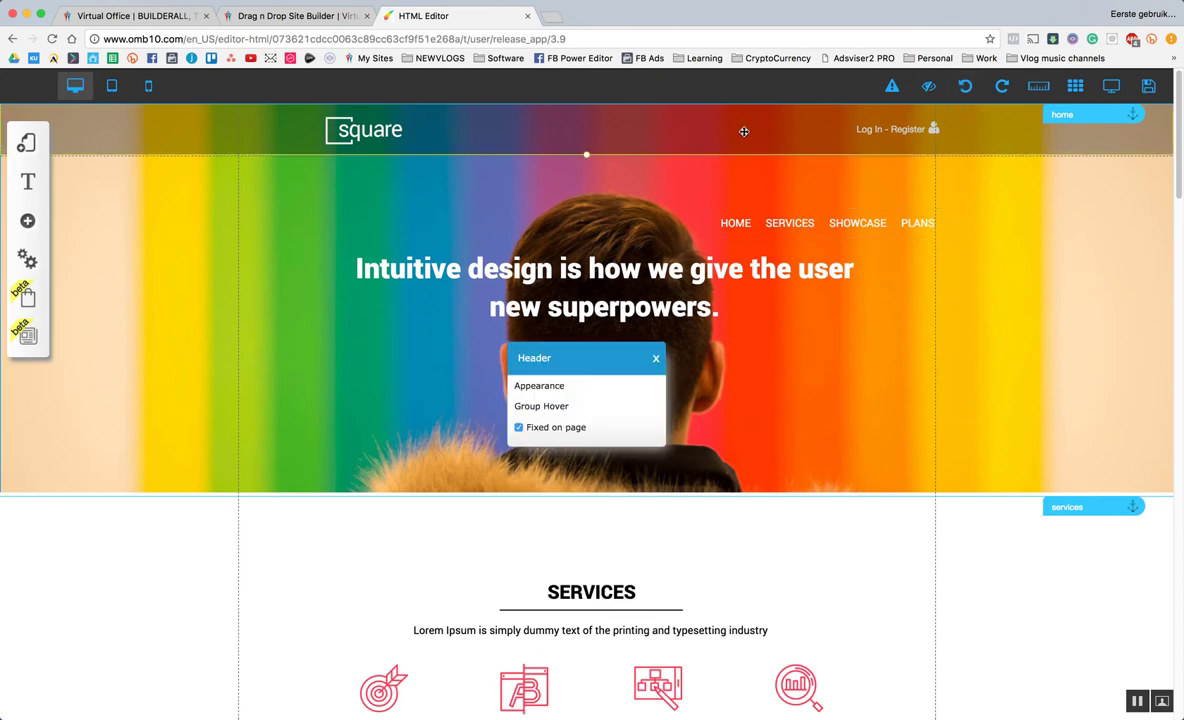
click(566, 428)
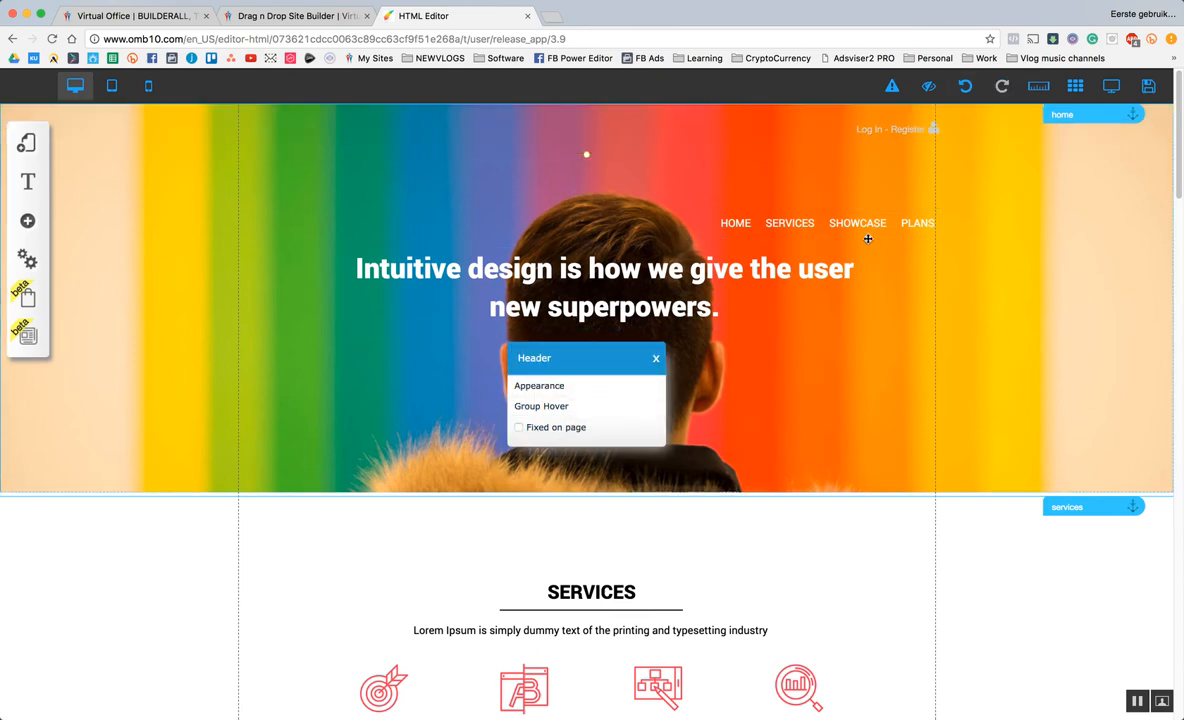
scroll(868, 239, down, 10)
scroll(868, 239, up, 10)
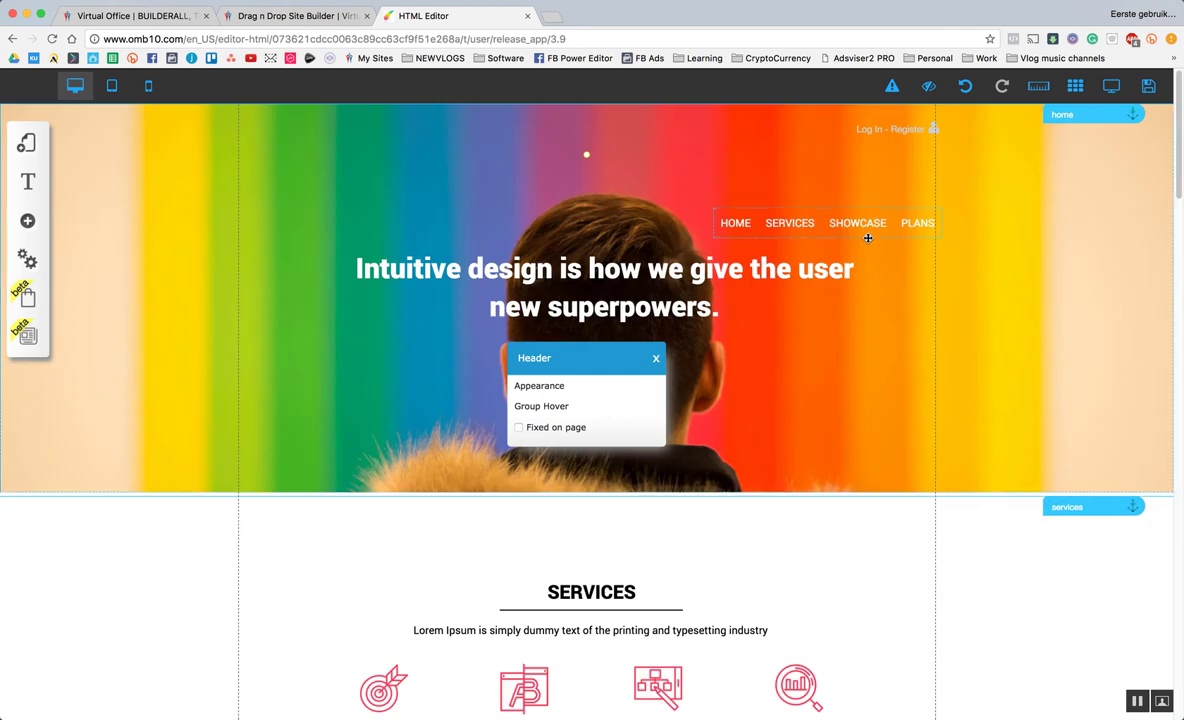
click(718, 112)
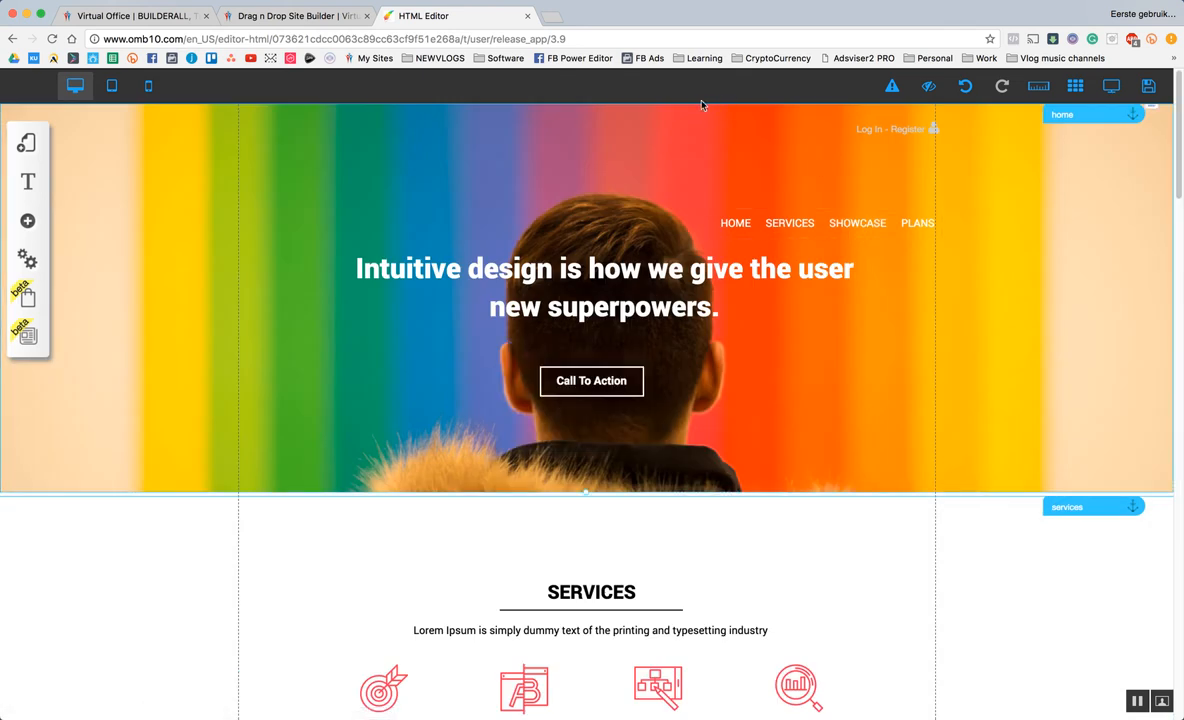
Push the hero banner down and drop the navigation menu into the site header.
drag(687, 105, 687, 205)
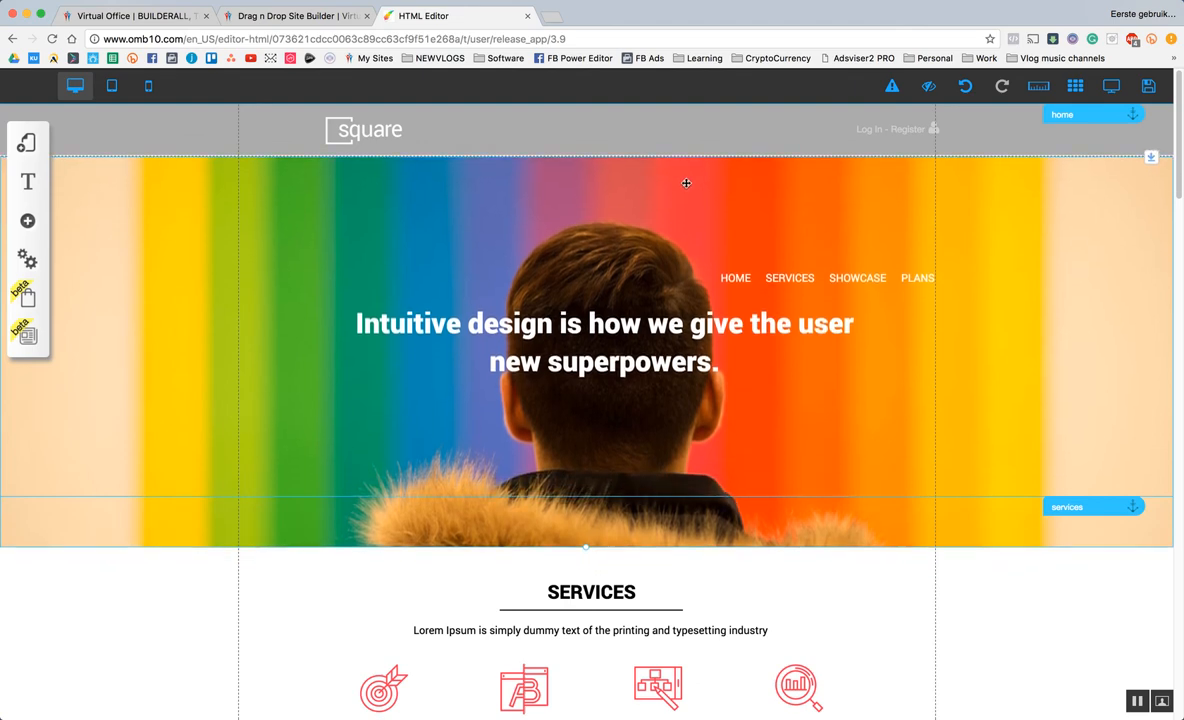
mouse_move(831, 283)
mouse_down()
mouse_move(749, 130)
mouse_move(750, 144)
mouse_up()
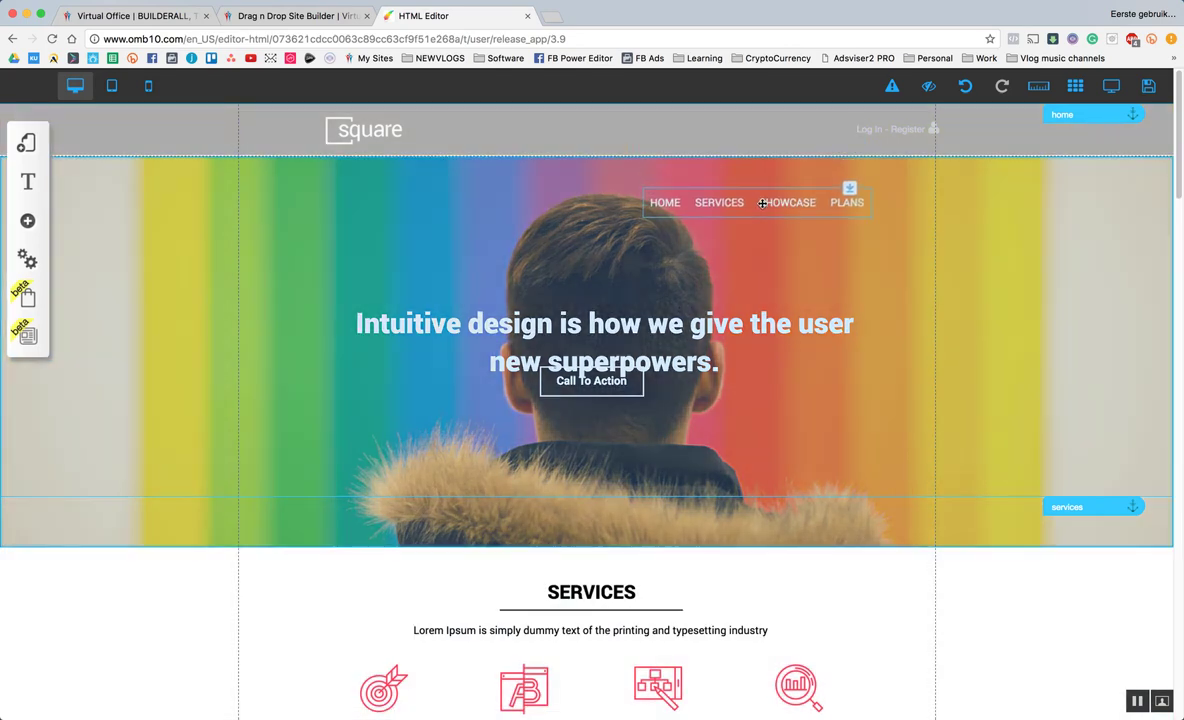
mouse_move(750, 144)
mouse_down()
mouse_move(756, 176)
mouse_move(730, 132)
mouse_up()
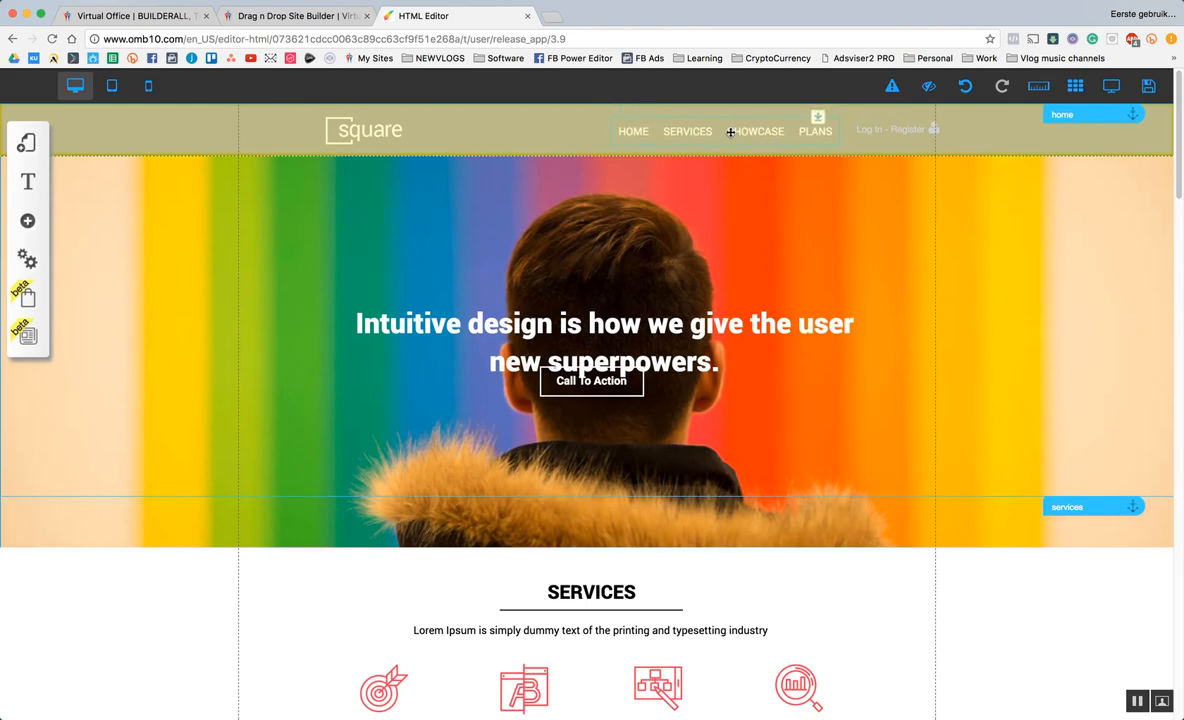
drag(730, 132, 729, 132)
drag(730, 132, 731, 132)
Dismiss the root-element alert and open the Menu Default configuration via Configure and its gear.
click(718, 531)
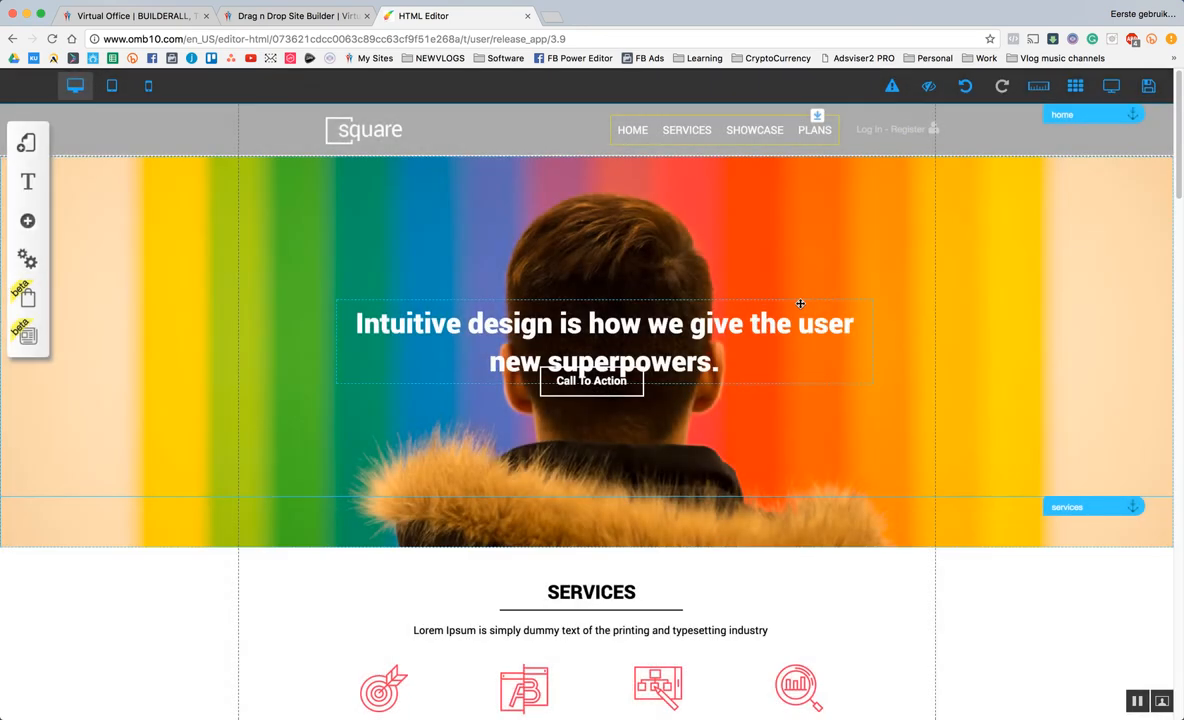
click(753, 138)
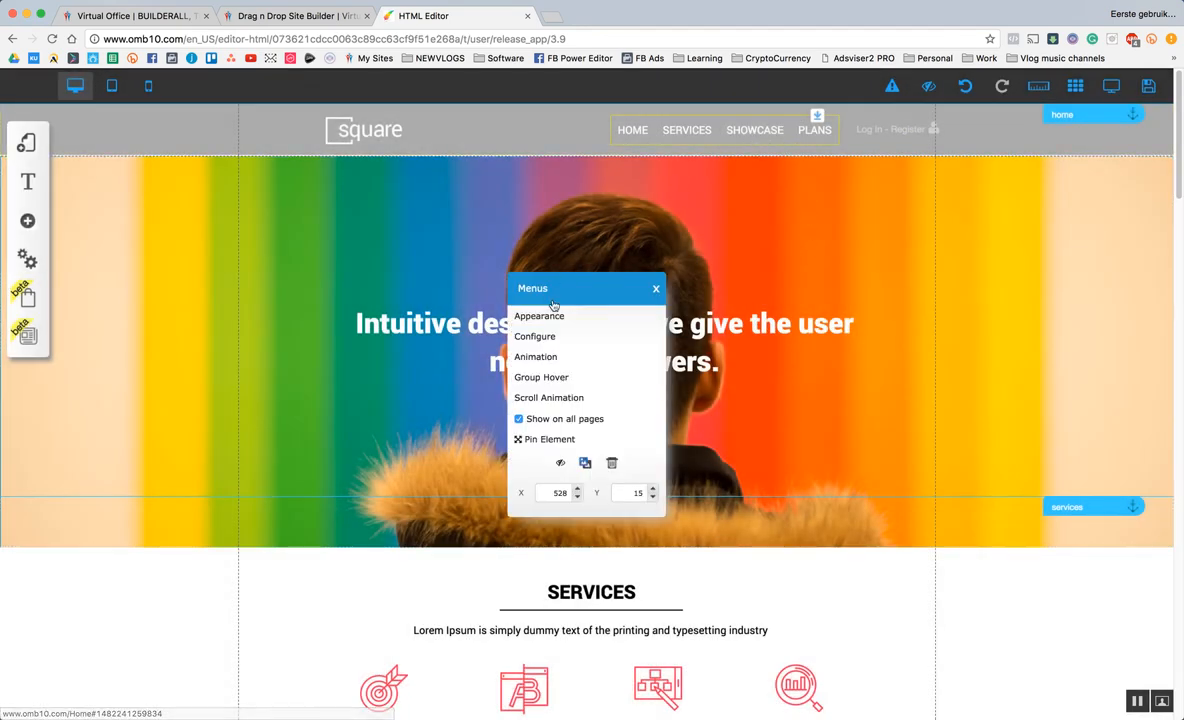
click(534, 337)
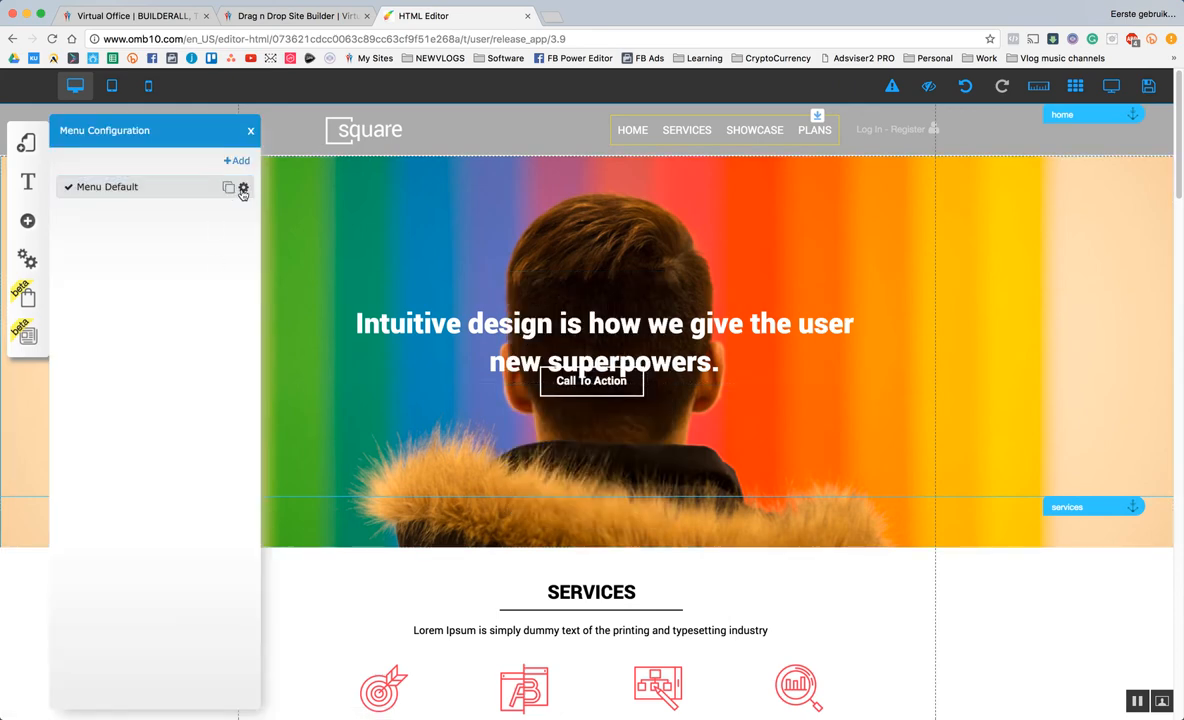
click(243, 190)
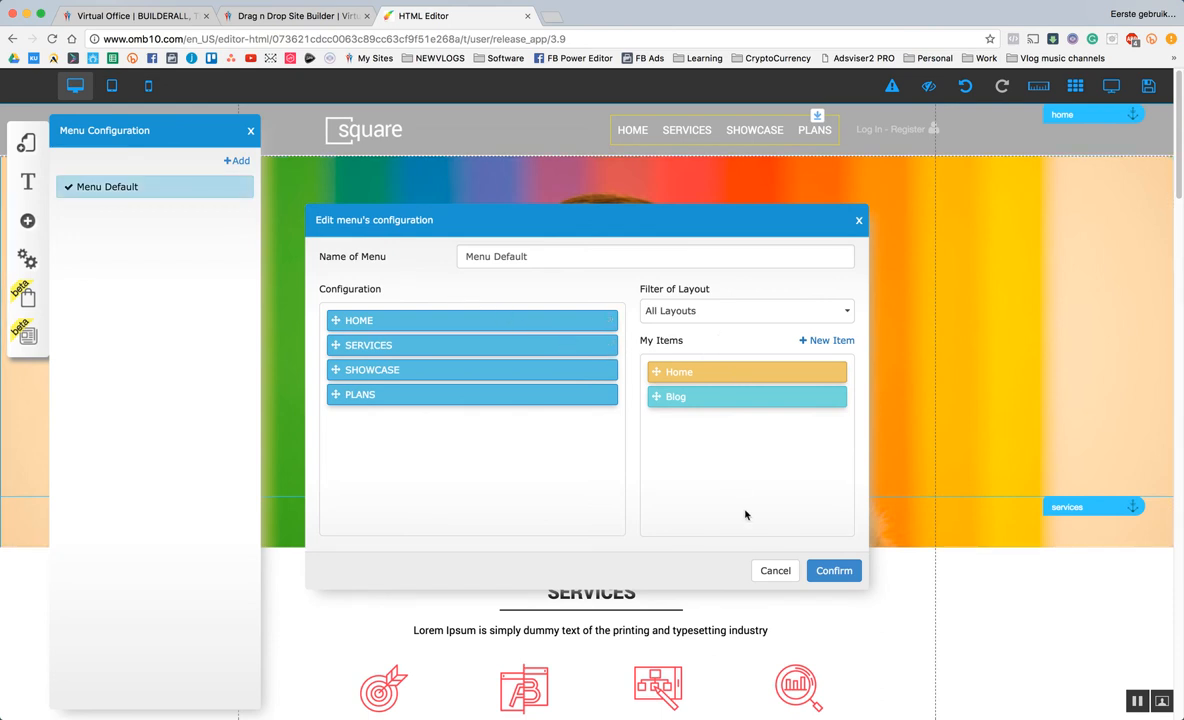
scroll(967, 455, down, 3)
scroll(970, 444, down, 3)
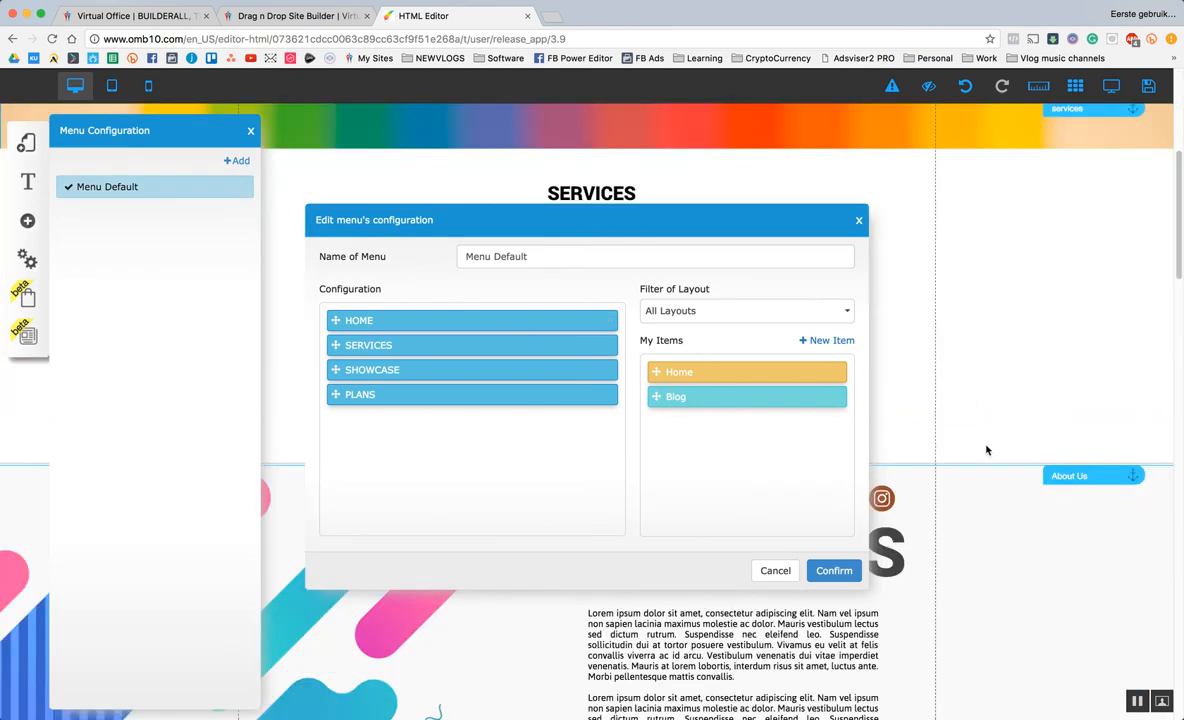
scroll(711, 423, up, 3)
scroll(714, 415, up, 1)
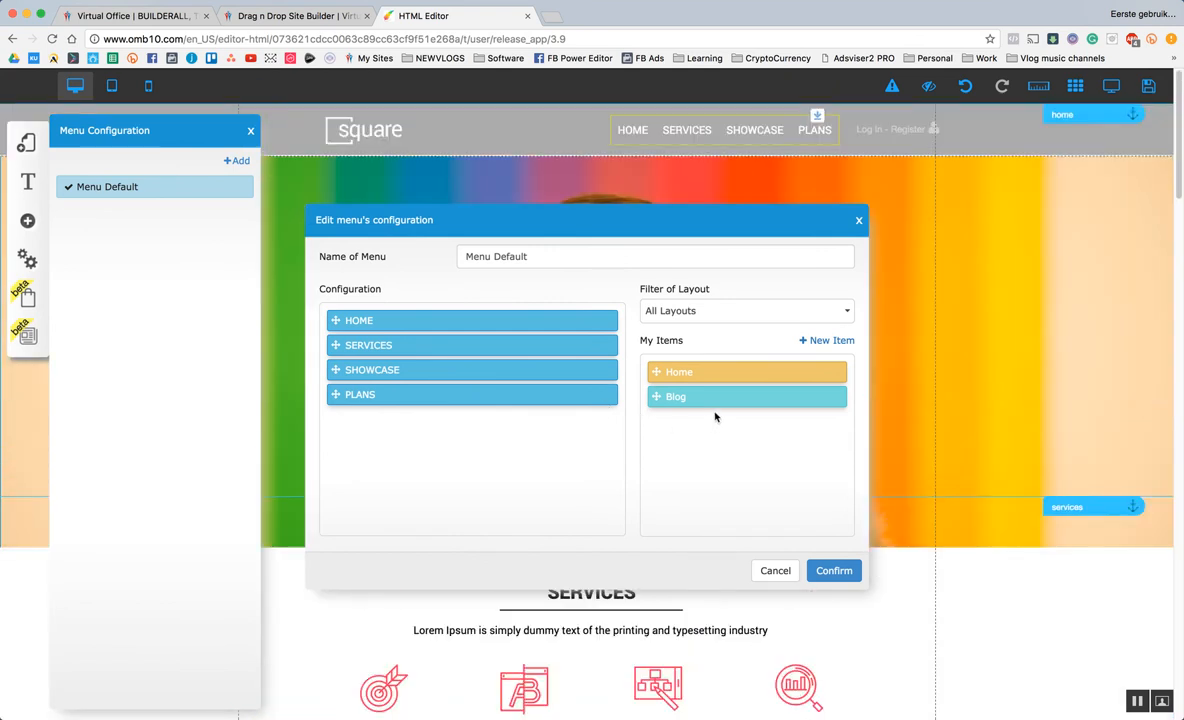
Start a new menu item and name it ABOUT US.
click(831, 340)
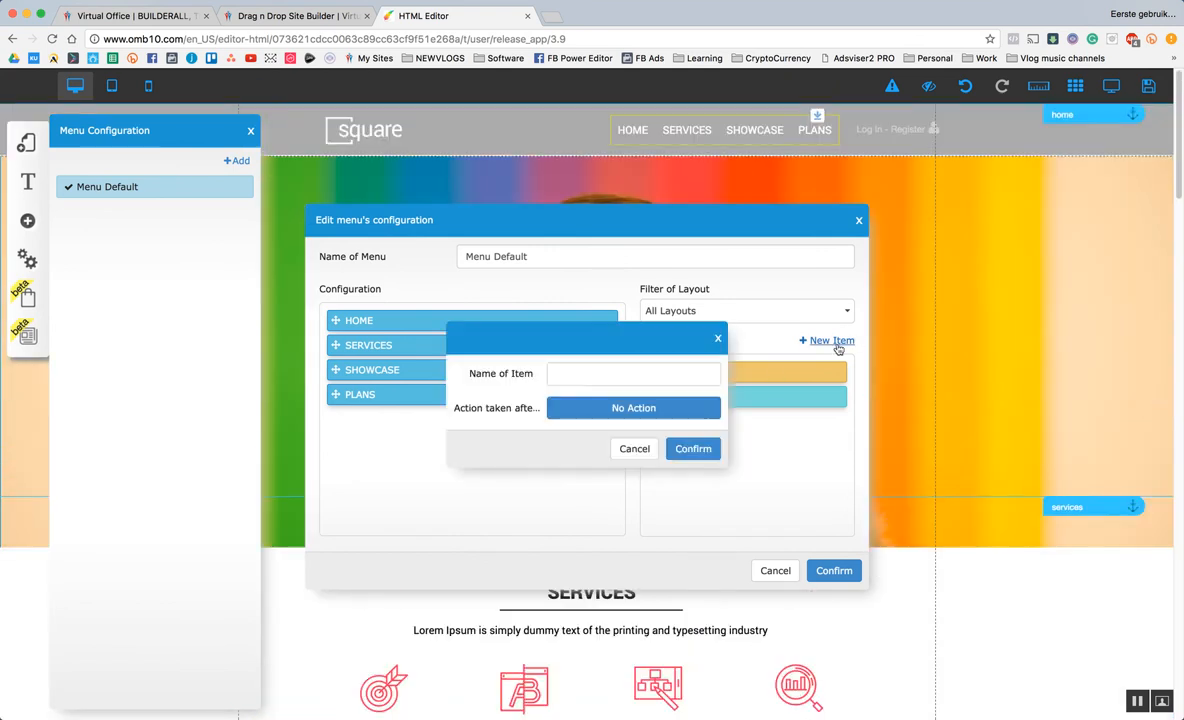
click(645, 373)
text(A)
text(VOUT)
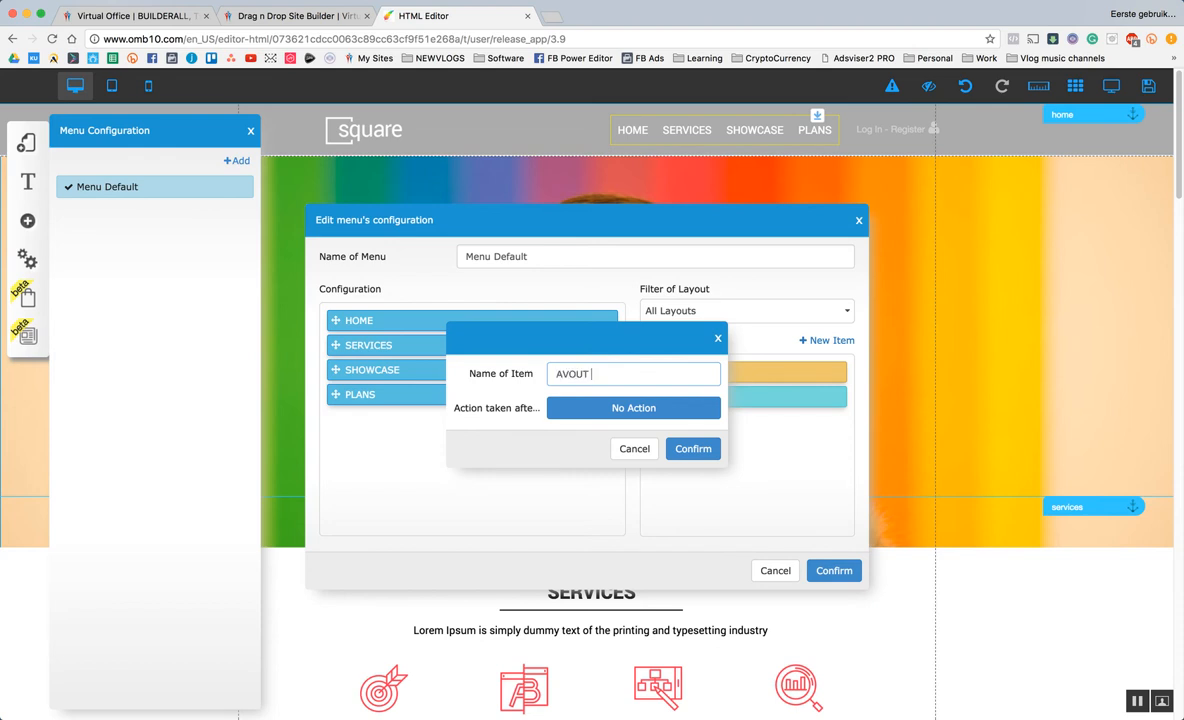
key(BackSpace)
key(BackSpace)
key(BackSpace)
text(BIY)
text(OUT)
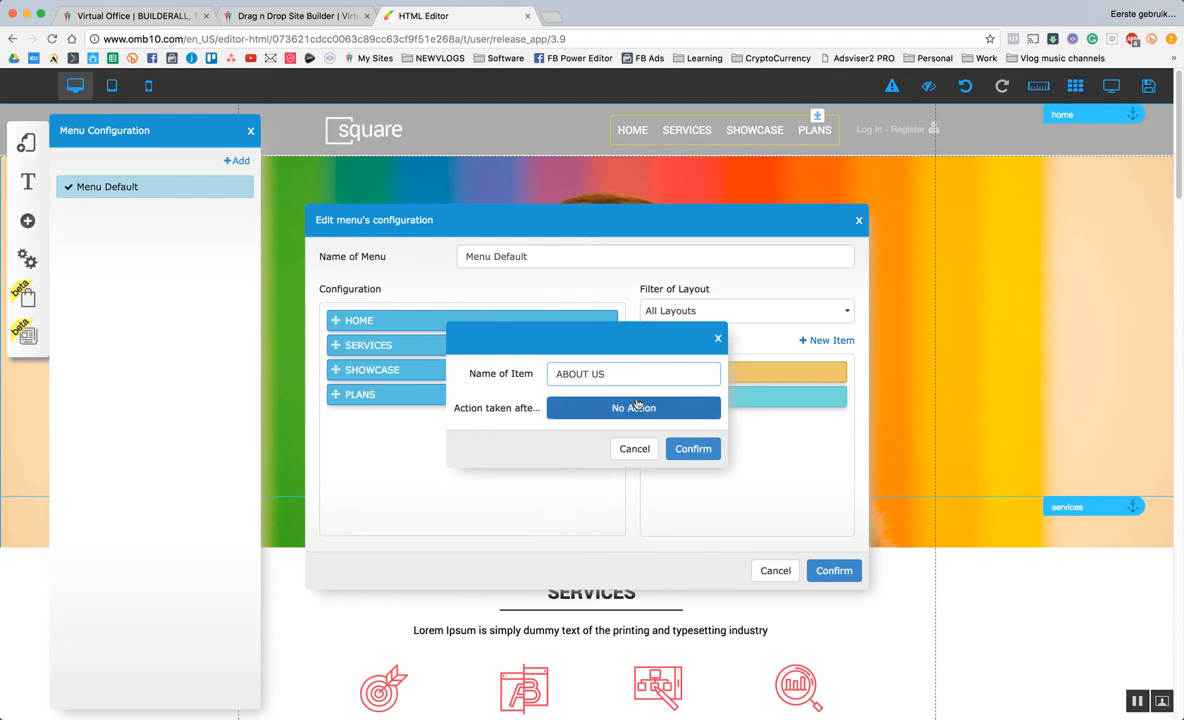
Browse the Page link option for the item, then back out without choosing.
click(636, 411)
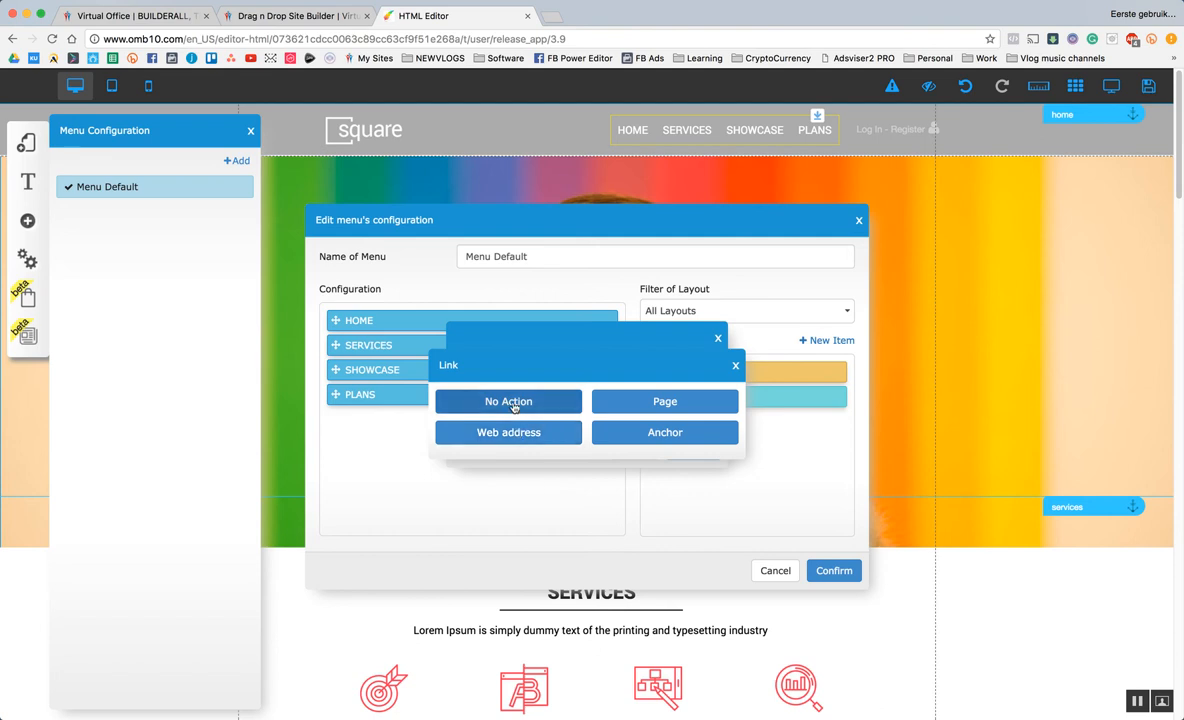
click(639, 401)
click(518, 440)
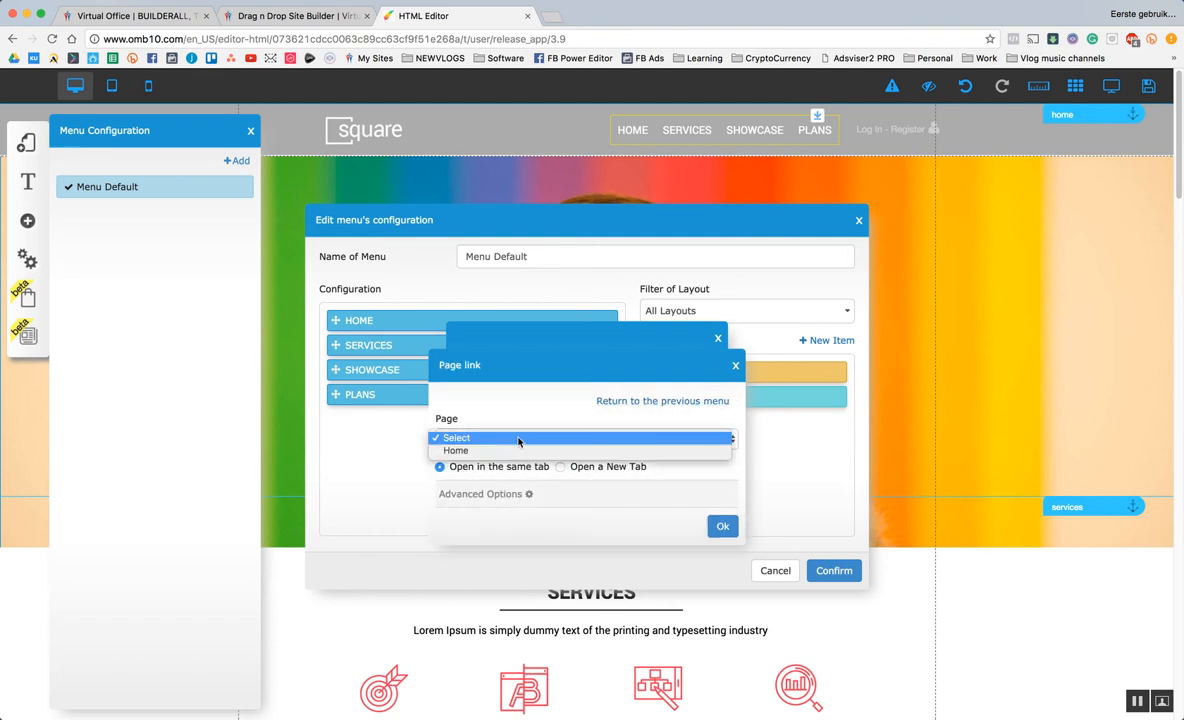
click(518, 450)
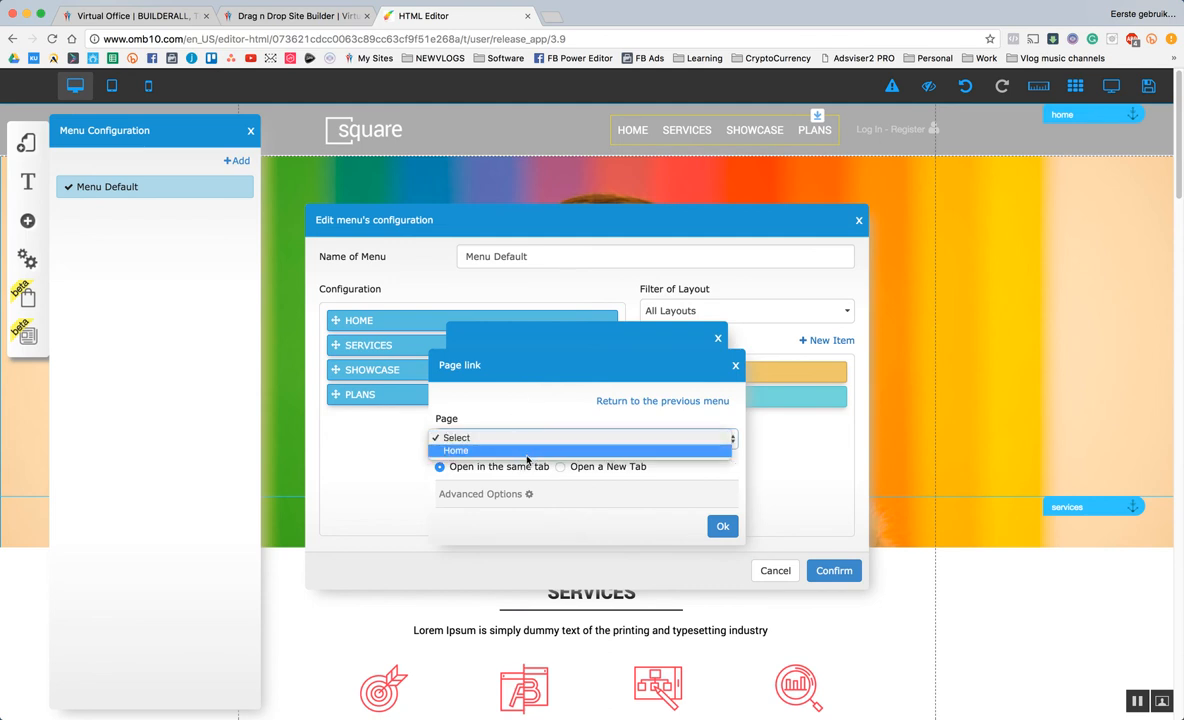
click(529, 437)
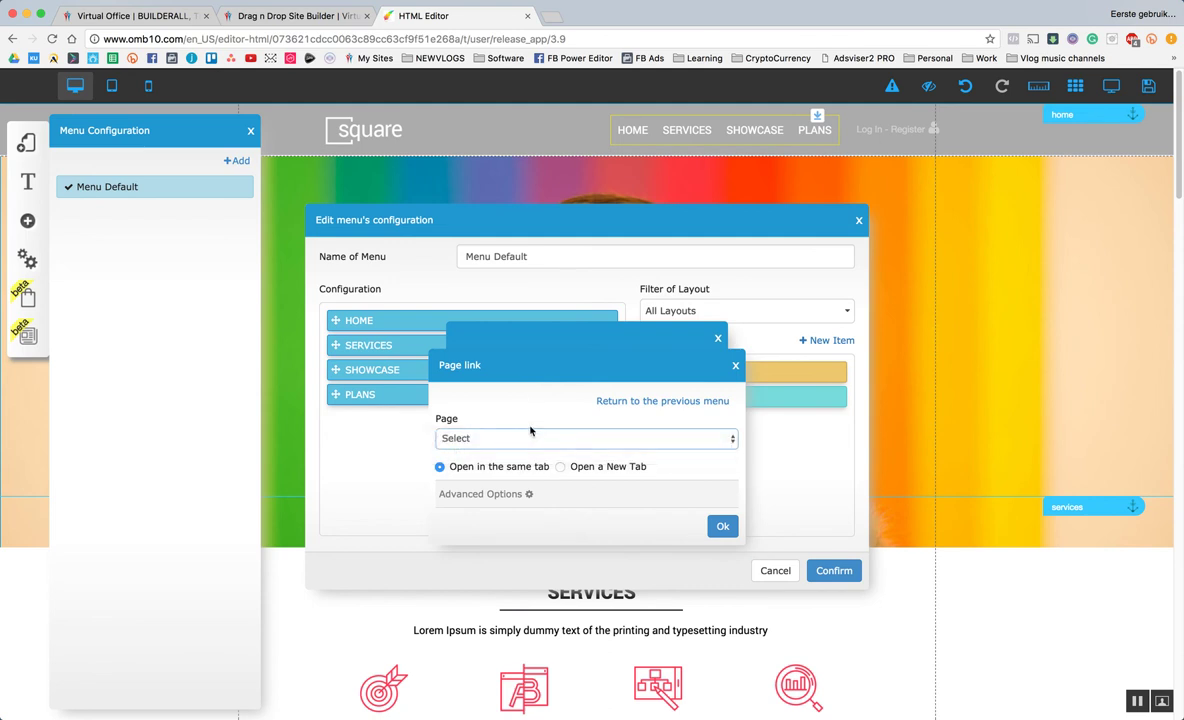
click(661, 401)
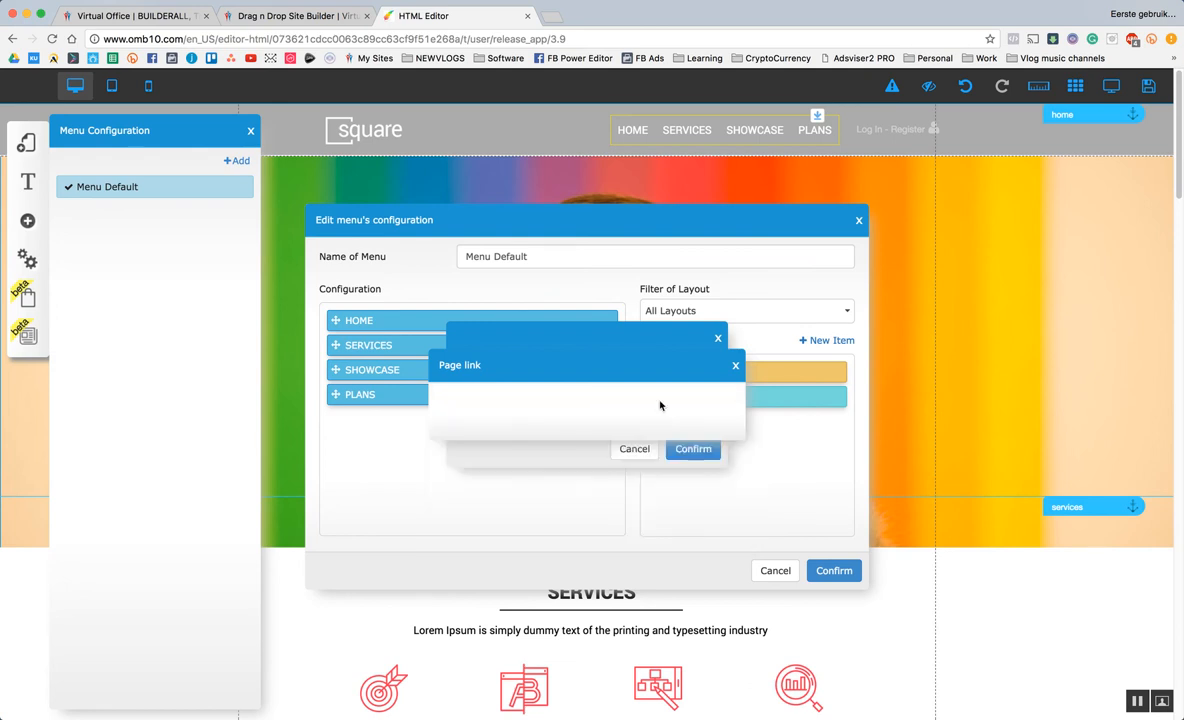
Link the item to the About Us anchor and save it.
click(657, 432)
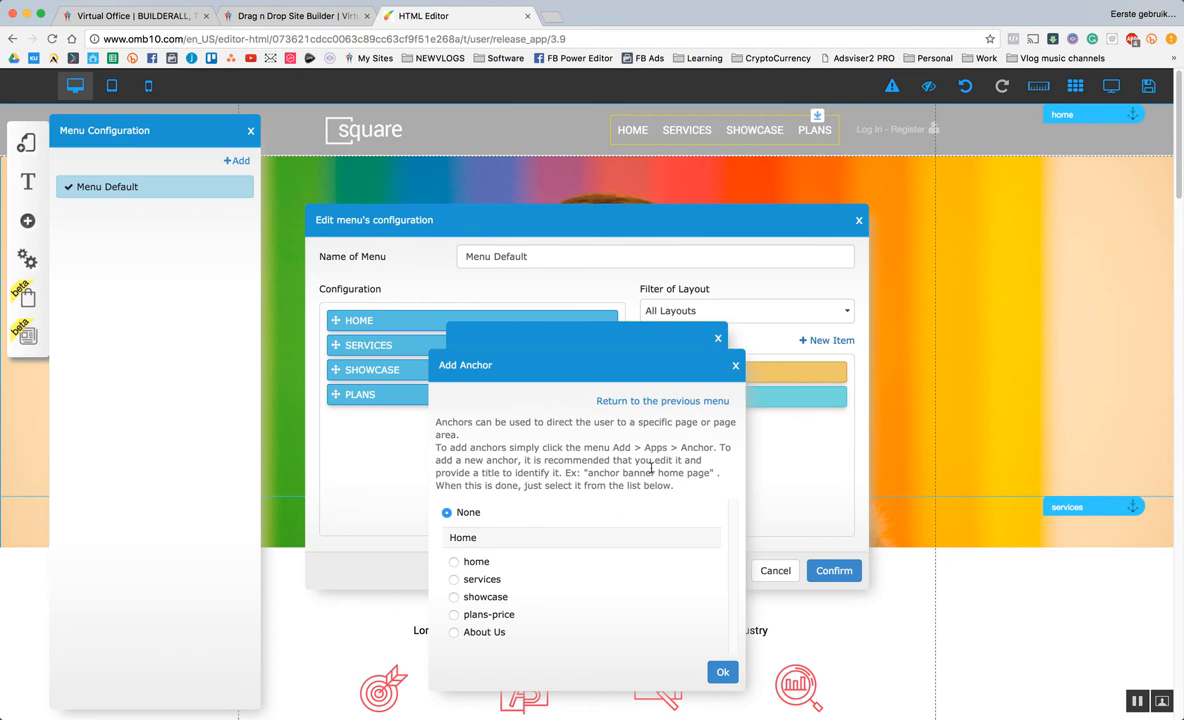
click(482, 632)
click(722, 671)
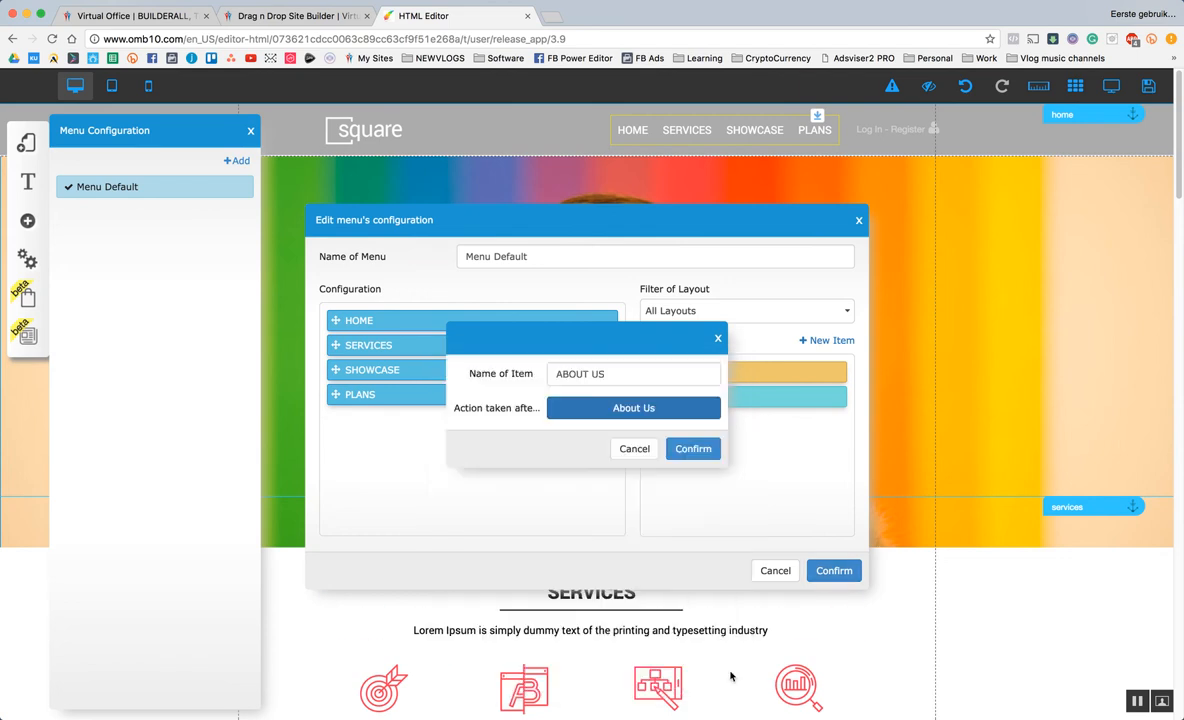
click(692, 448)
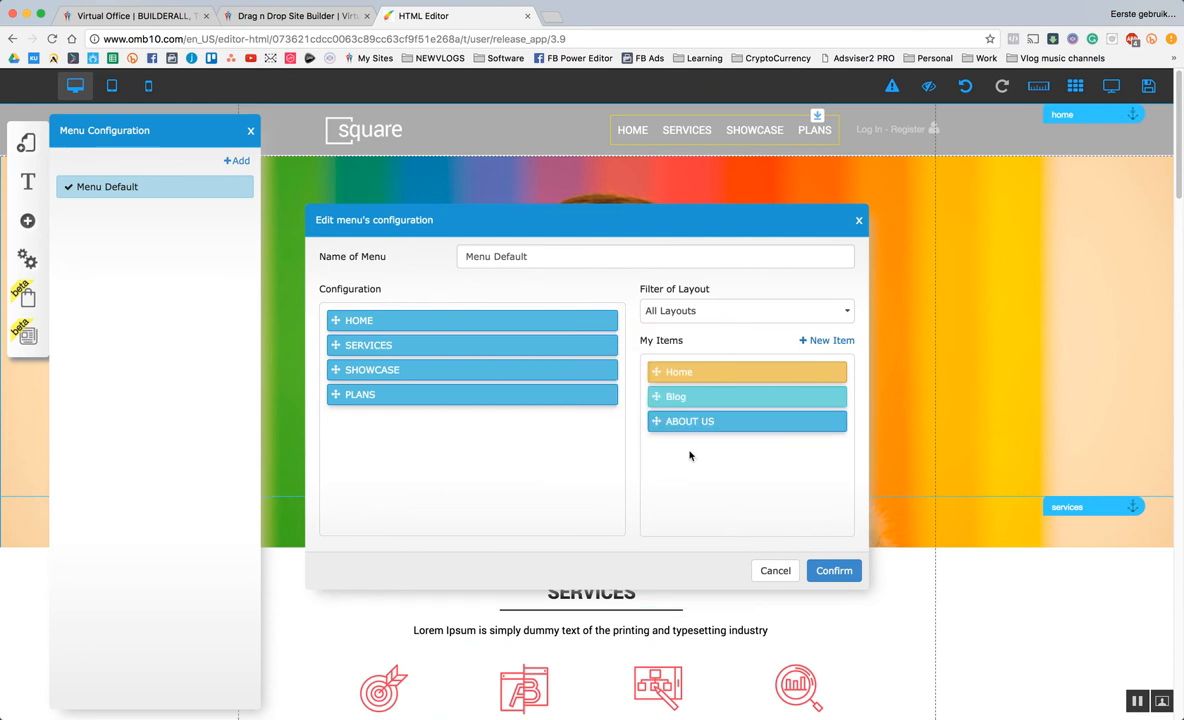
Place ABOUT US between SHOWCASE and PLANS, confirm, and shift the header menu left.
mouse_move(711, 421)
drag(711, 426, 451, 374)
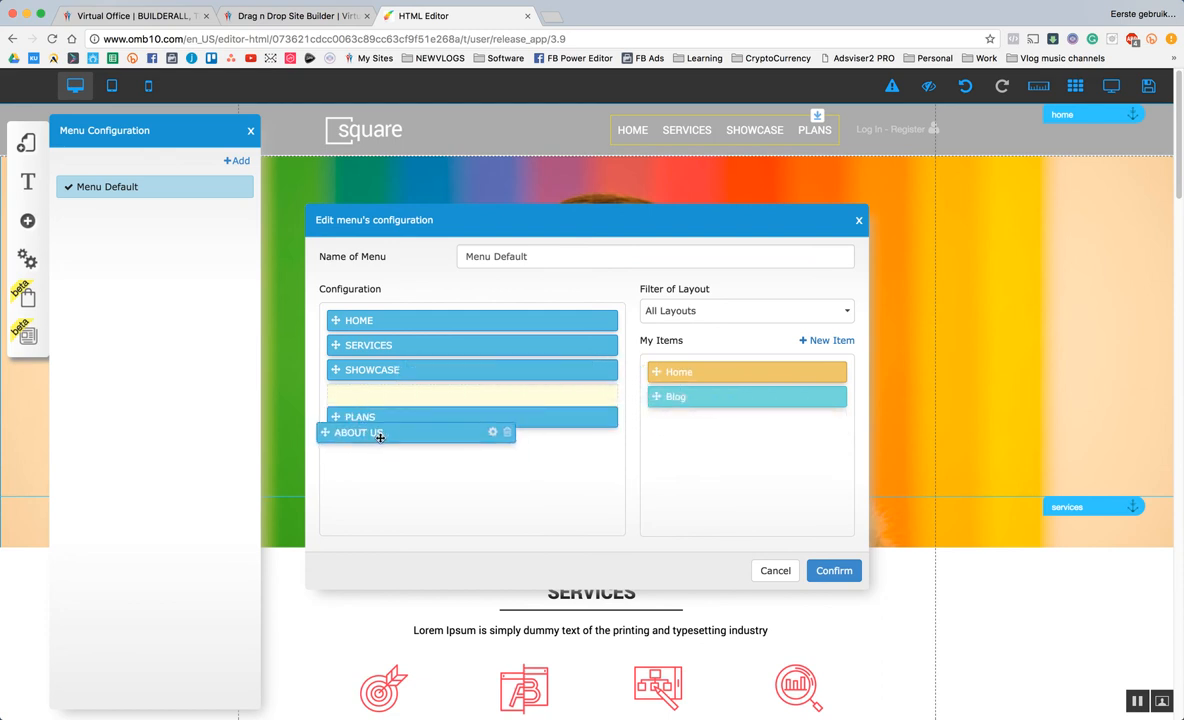
drag(451, 374, 388, 446)
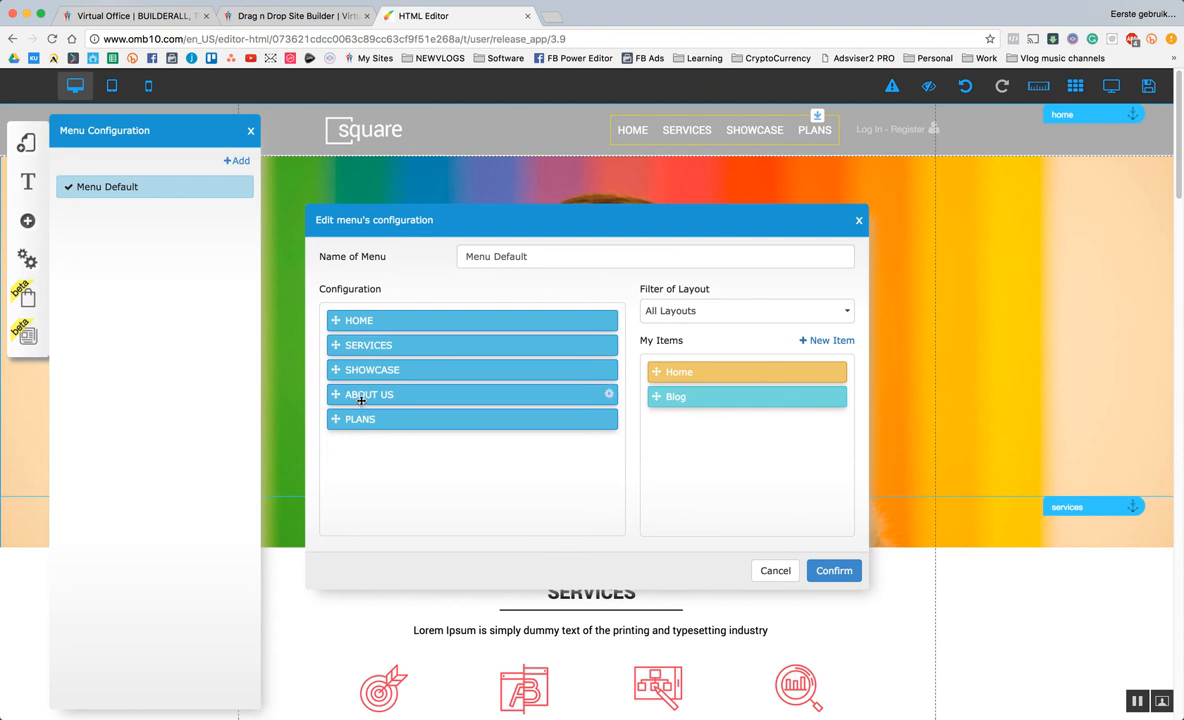
click(828, 570)
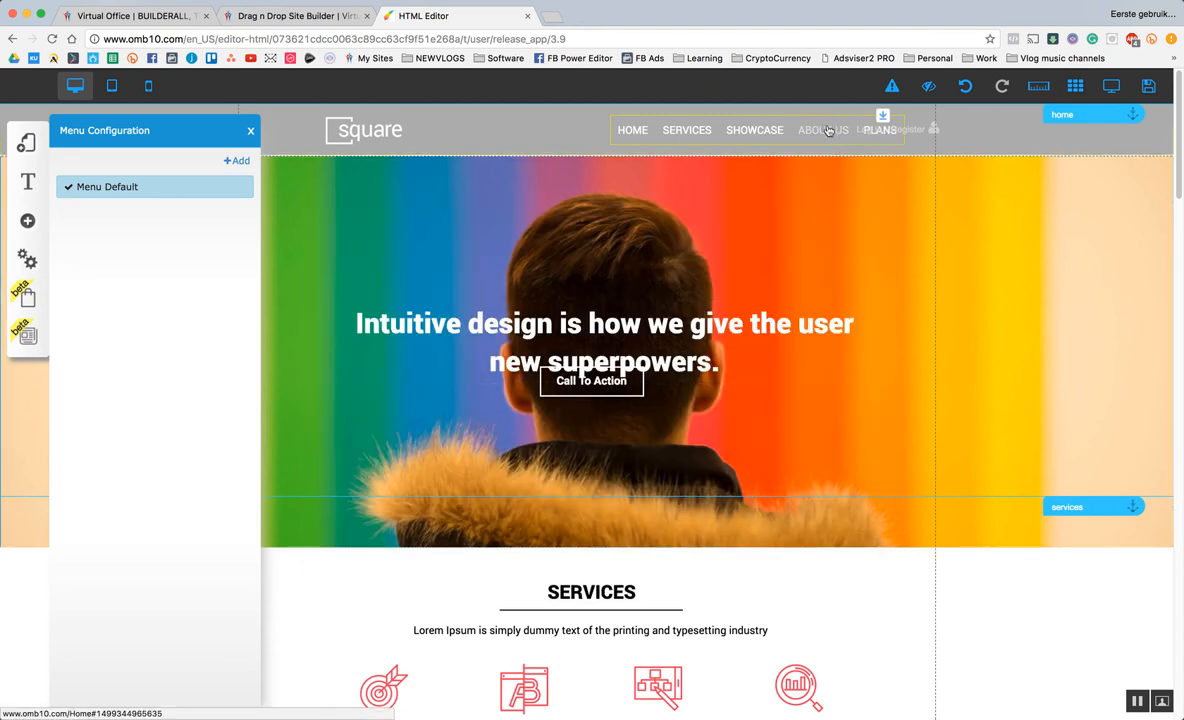
drag(863, 131, 758, 140)
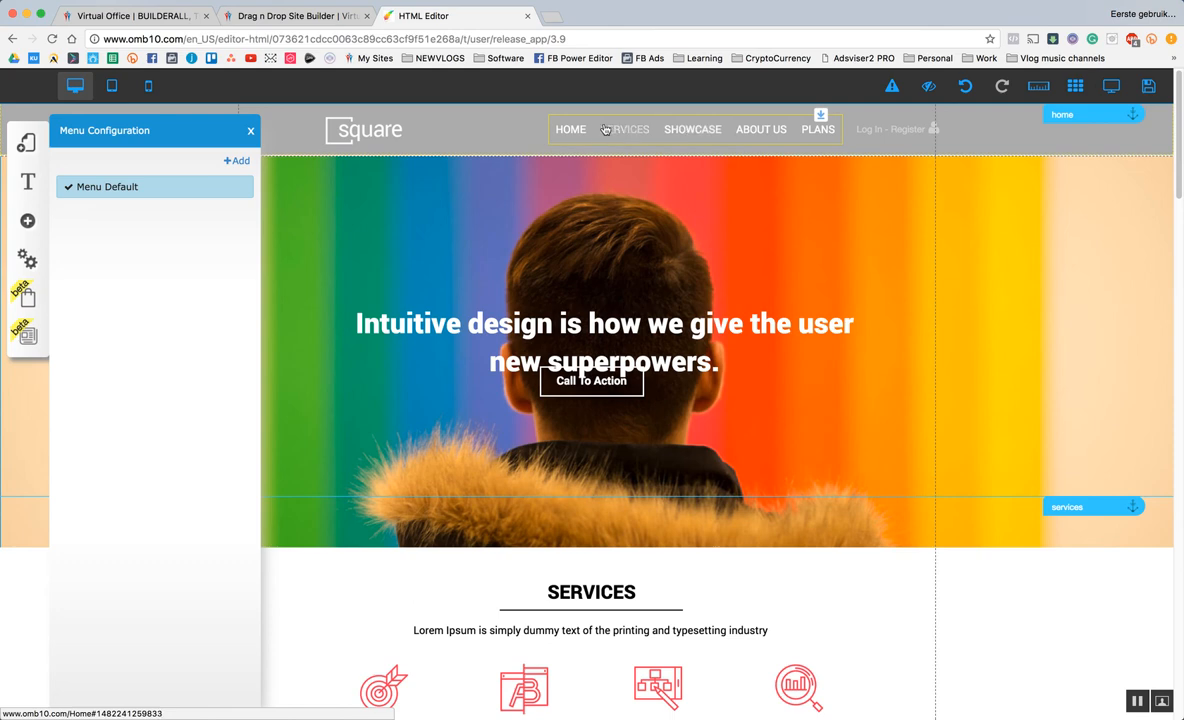
Reopen the Menu Default items and drag ABOUT US up under HOME, ending nested beneath it.
click(668, 129)
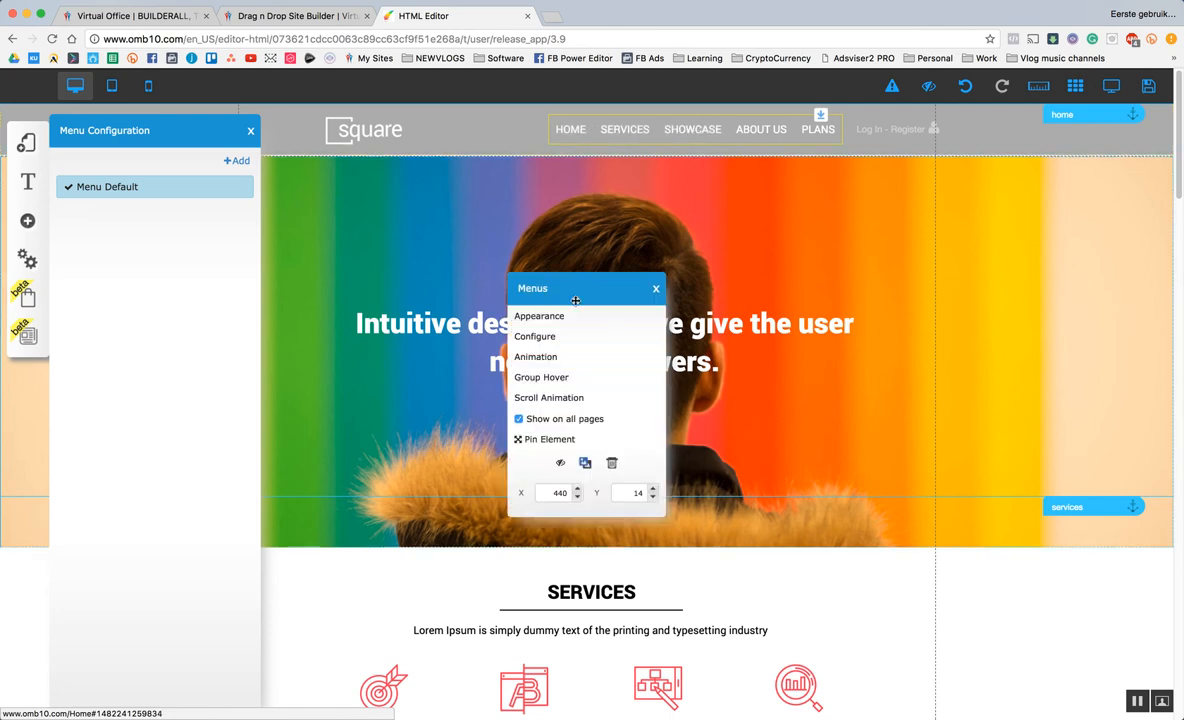
click(553, 338)
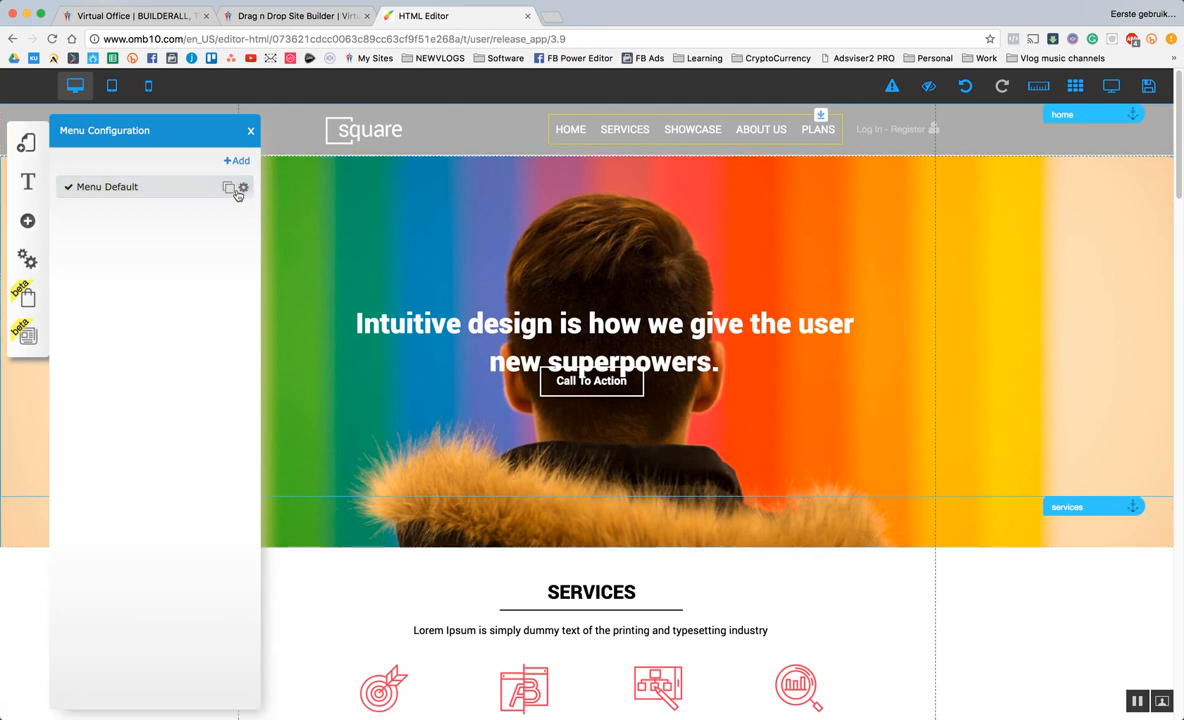
click(241, 188)
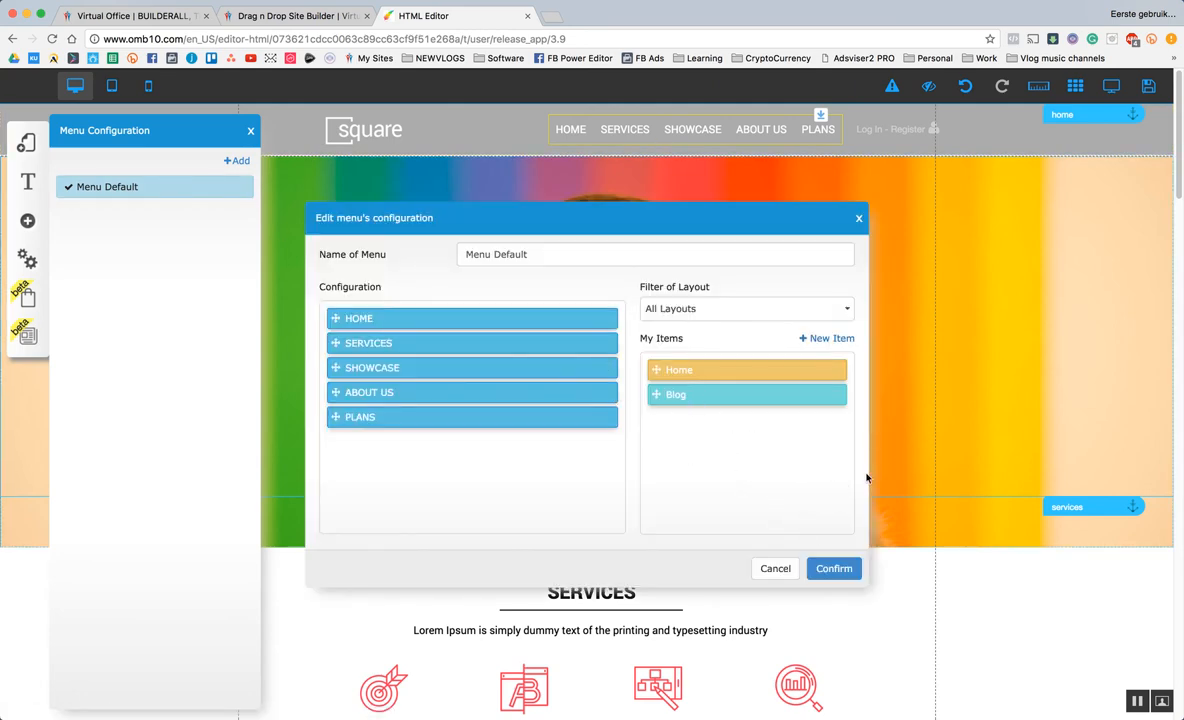
mouse_move(452, 393)
drag(374, 392, 371, 340)
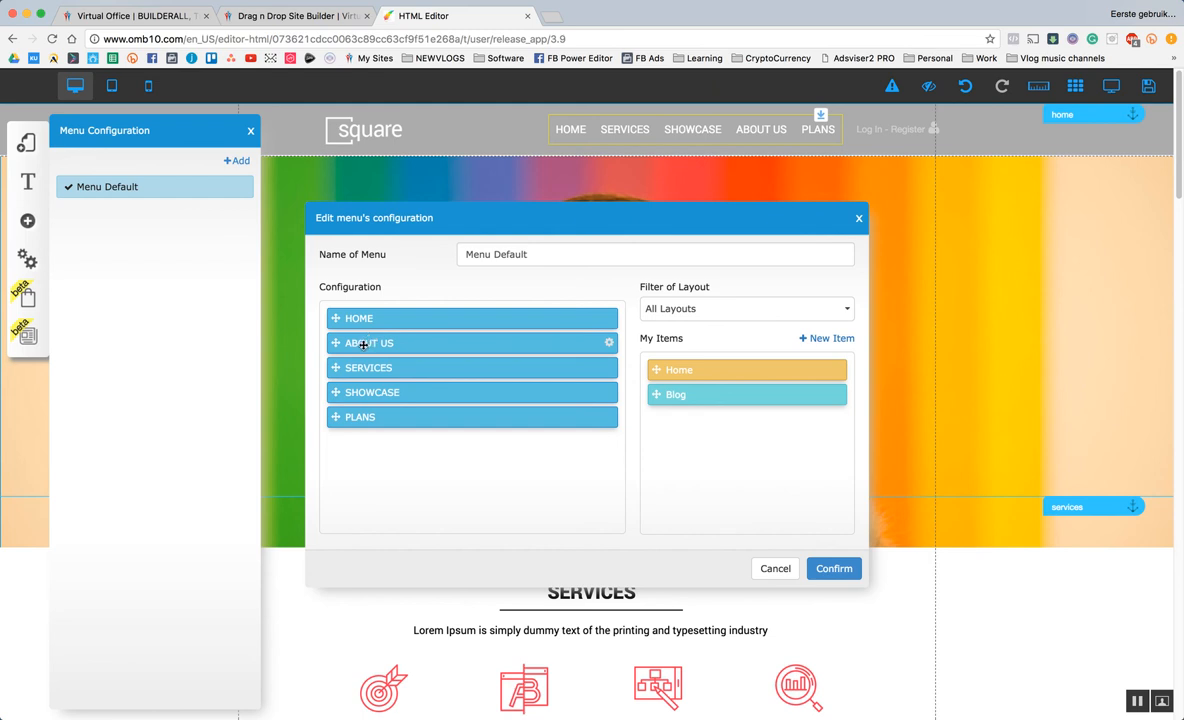
drag(363, 344, 402, 342)
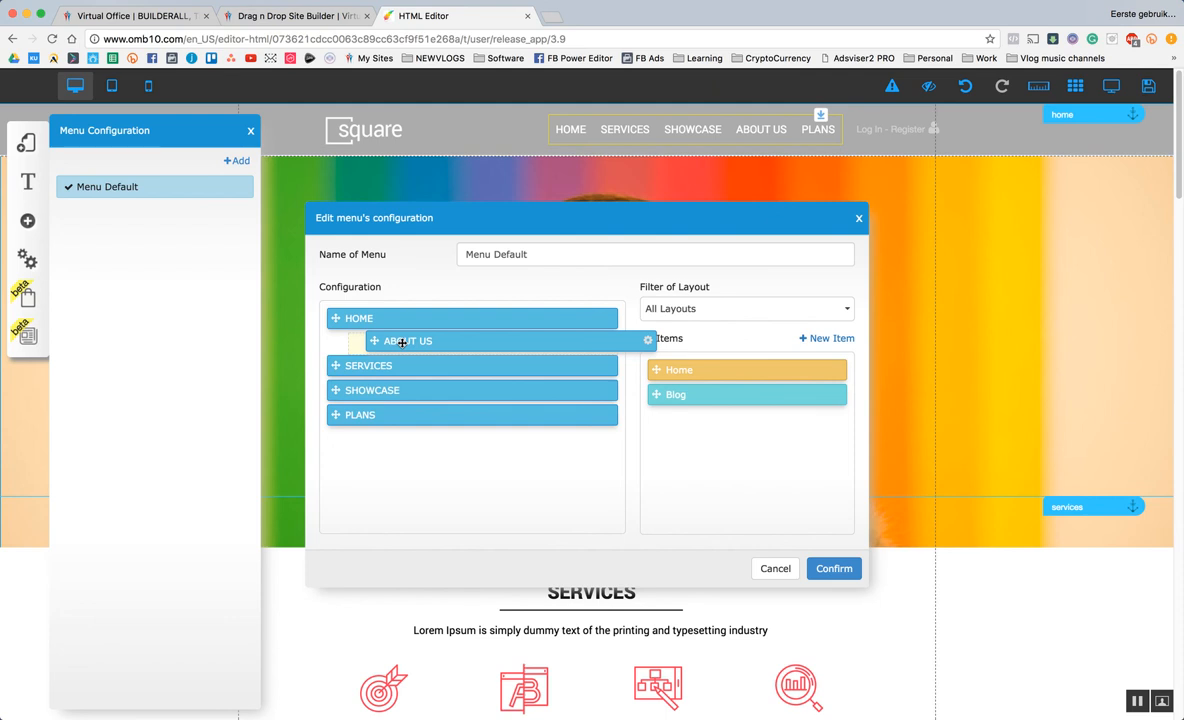
drag(402, 342, 402, 342)
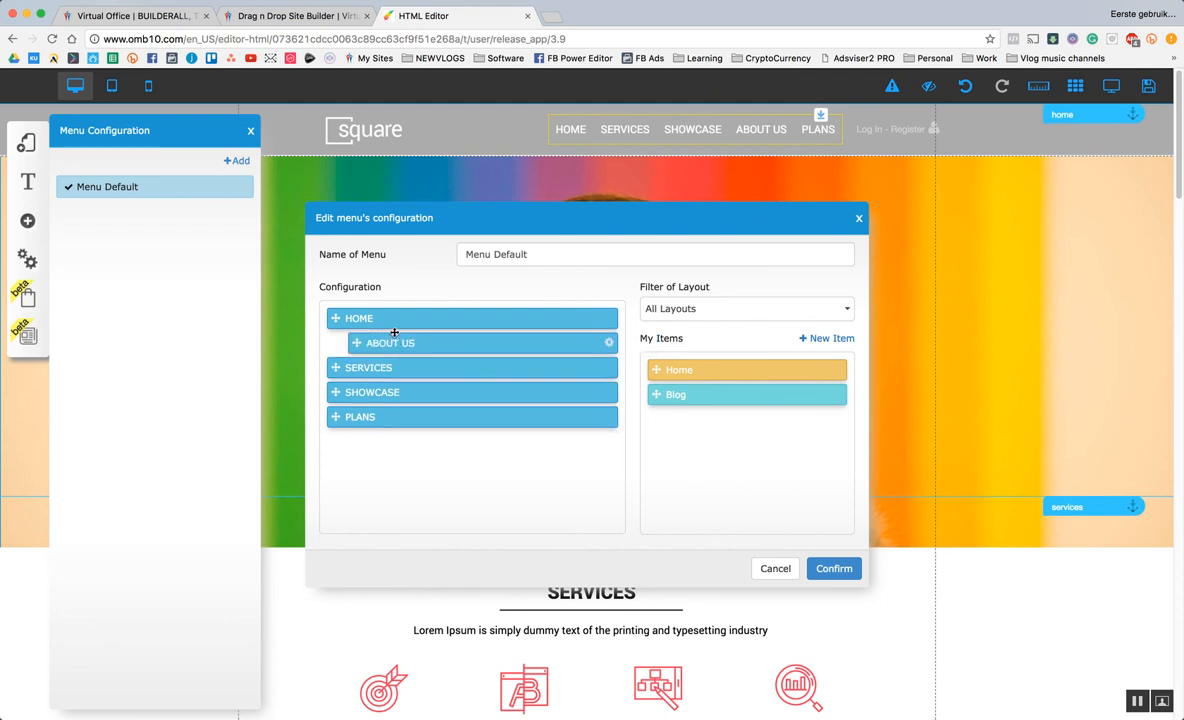
Save the menu with ABOUT US under HOME and preview the dropdown twice before resuming editing.
click(834, 568)
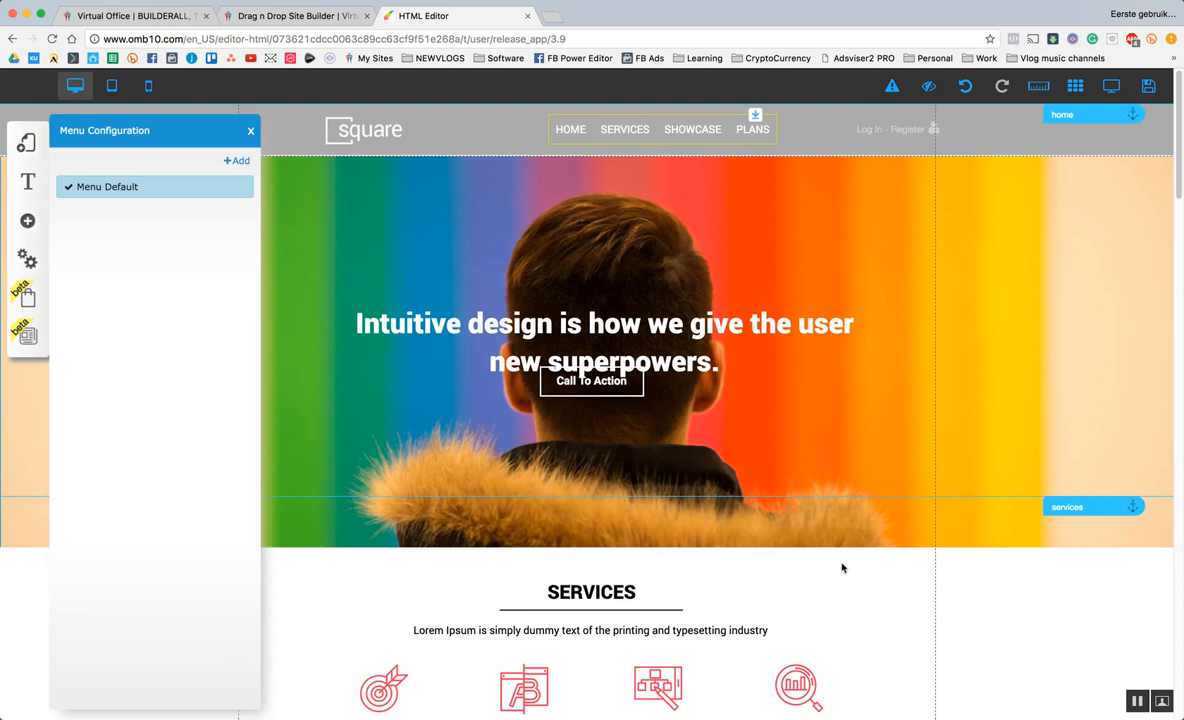
click(1111, 87)
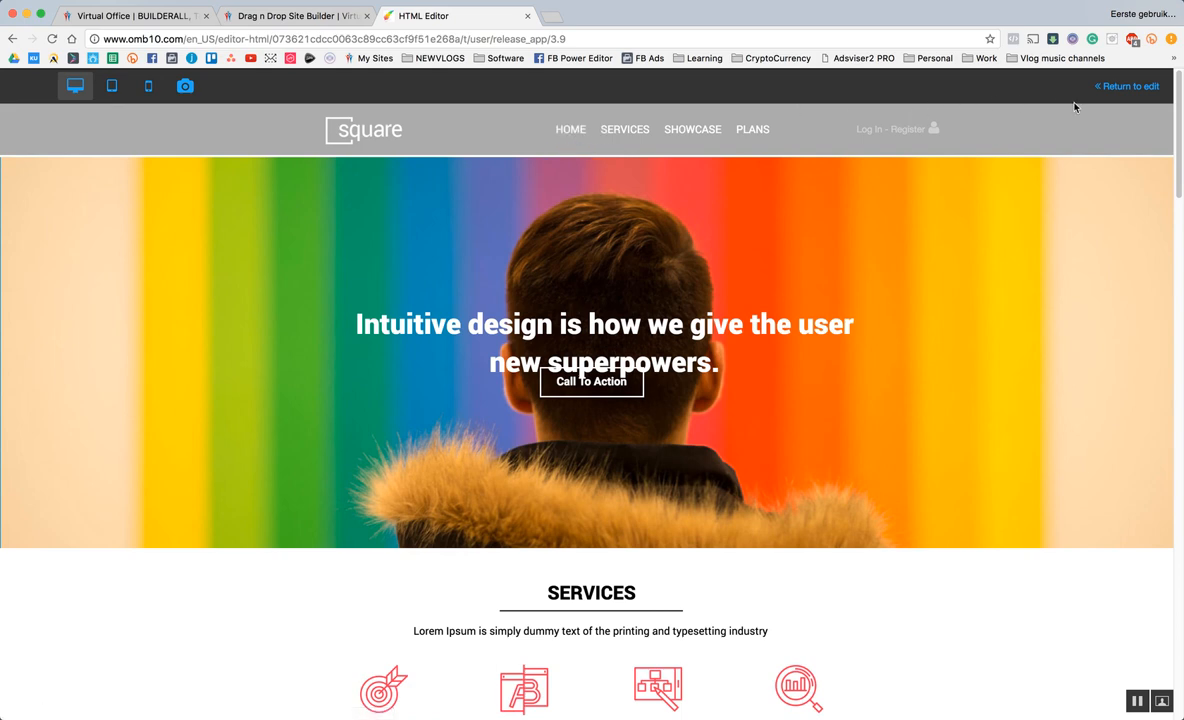
click(1127, 88)
click(1127, 92)
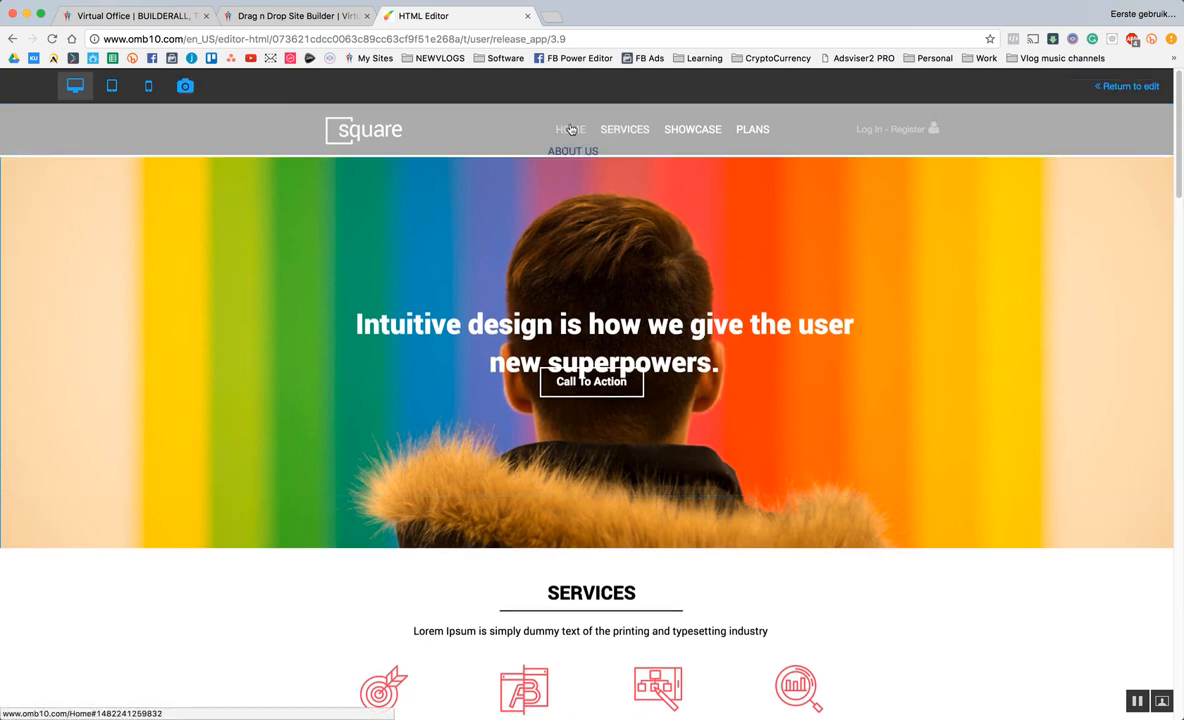
click(1127, 90)
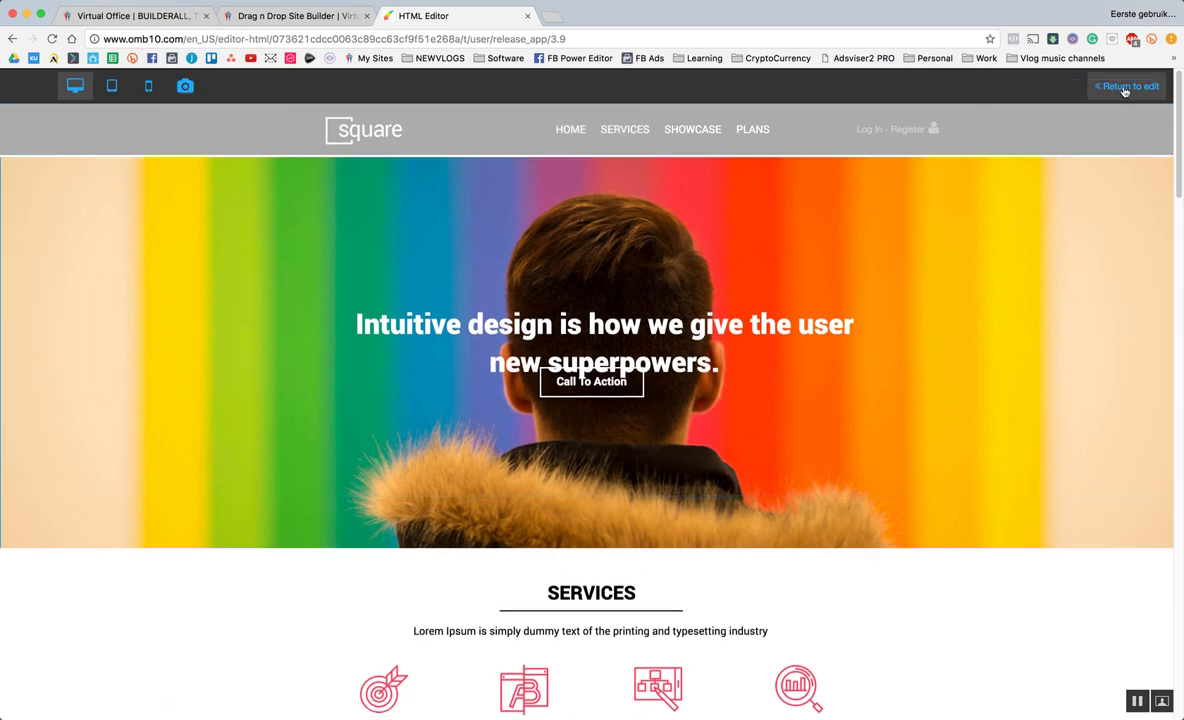
Move ABOUT US to the top level right after HOME in the header menu and confirm.
click(627, 133)
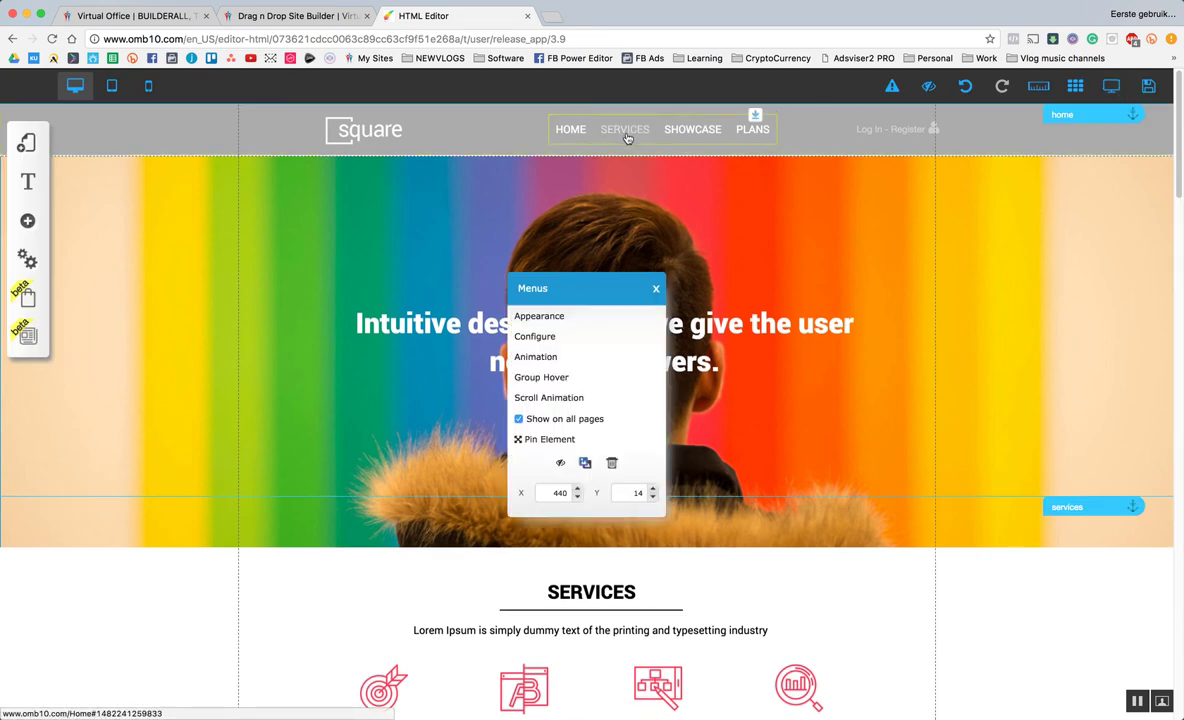
click(558, 337)
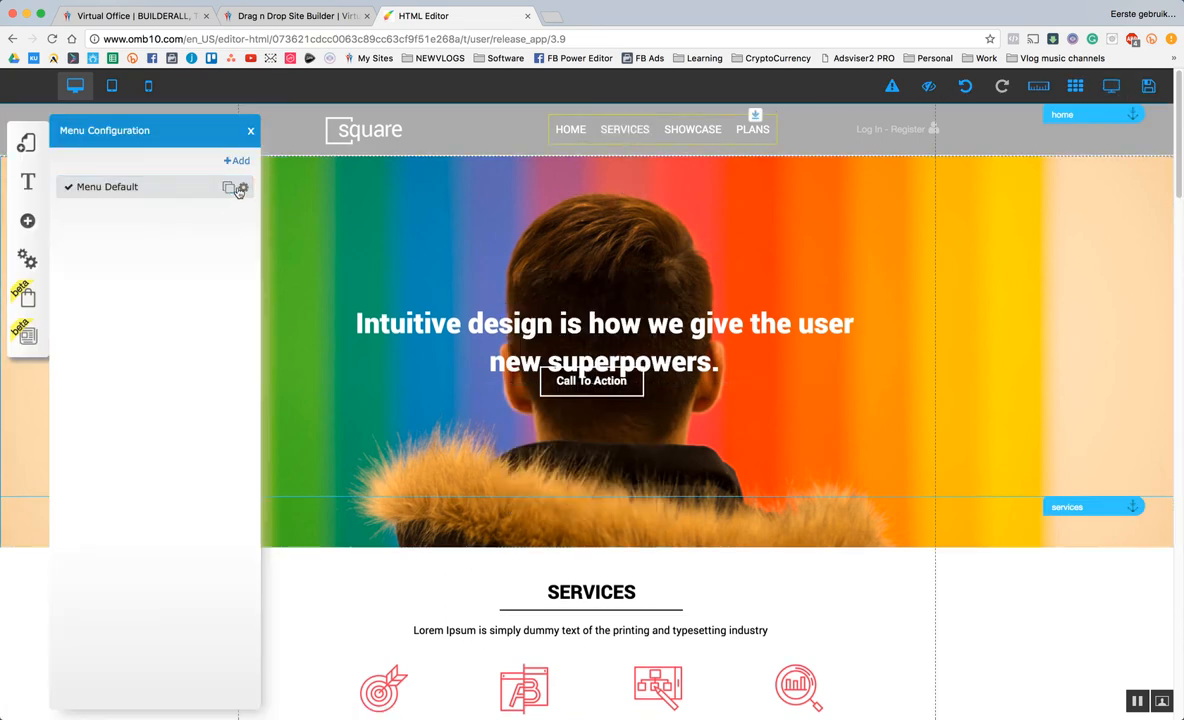
click(241, 189)
drag(370, 340, 383, 343)
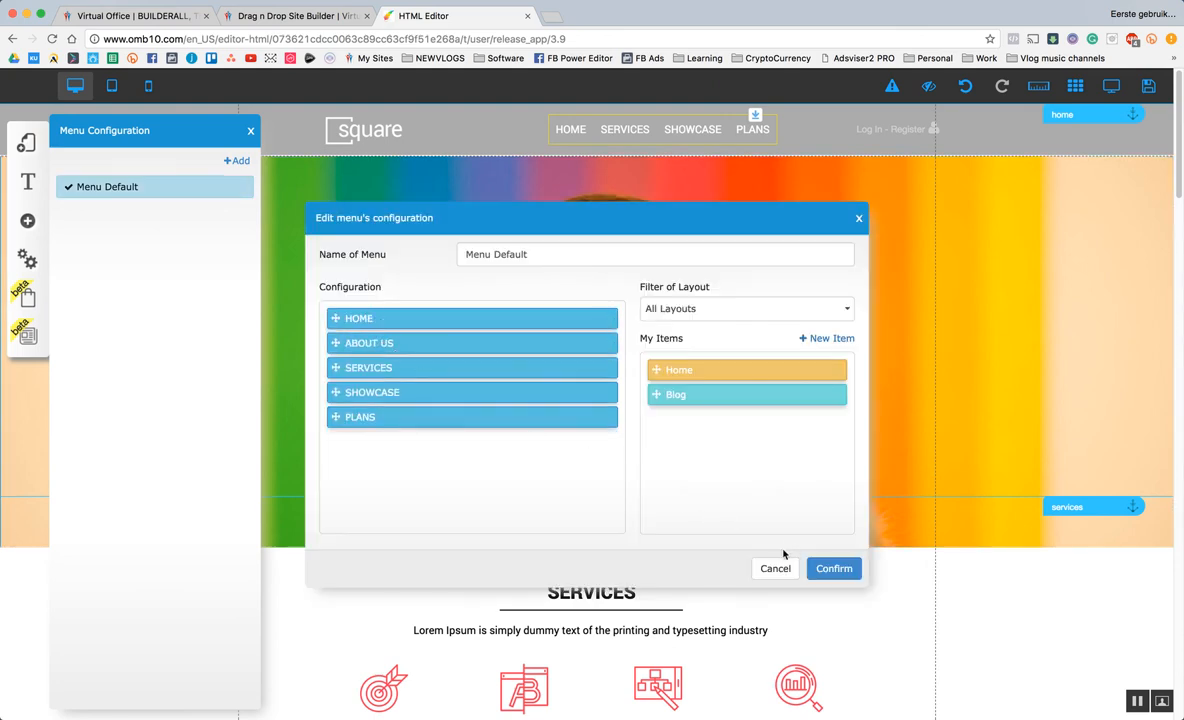
click(834, 570)
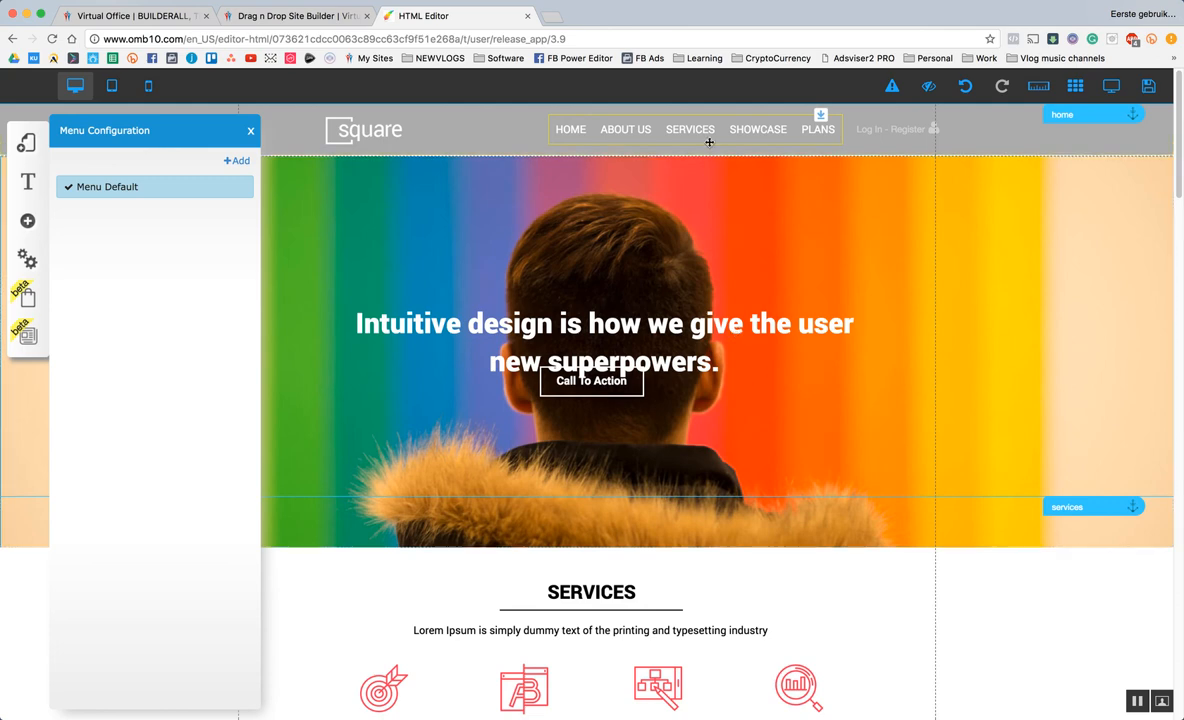
Delete the Log In - Register element, nudge the menu right and preview the header.
click(913, 129)
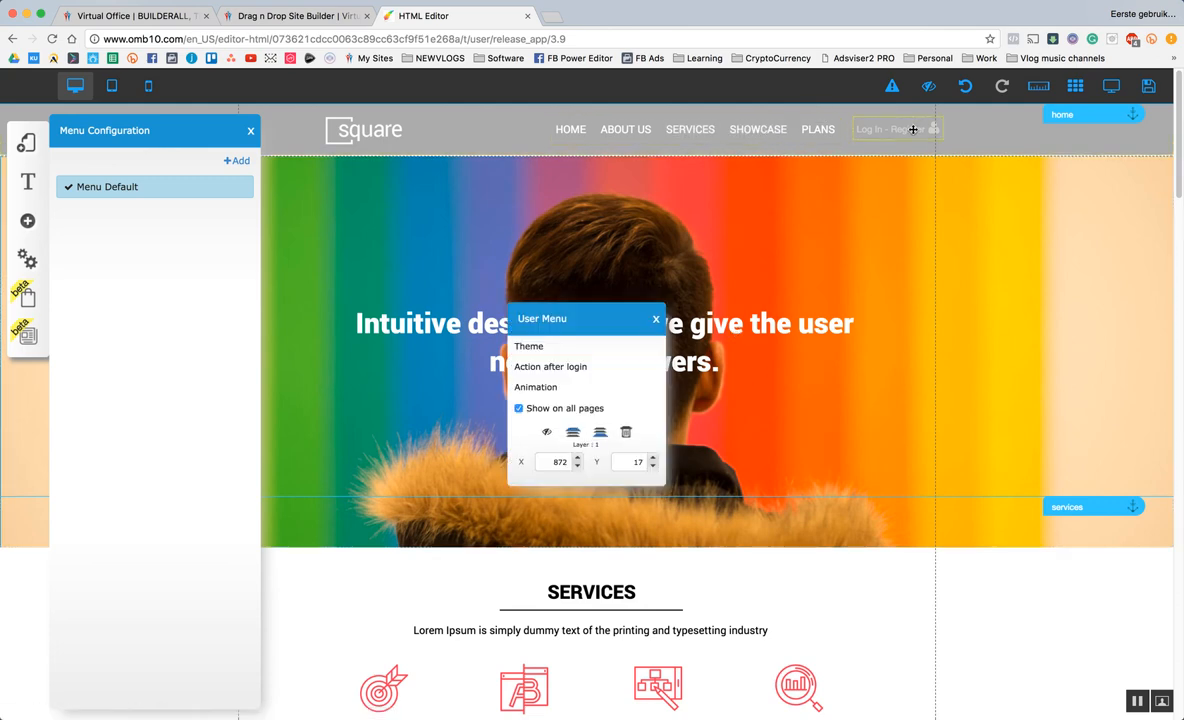
click(627, 437)
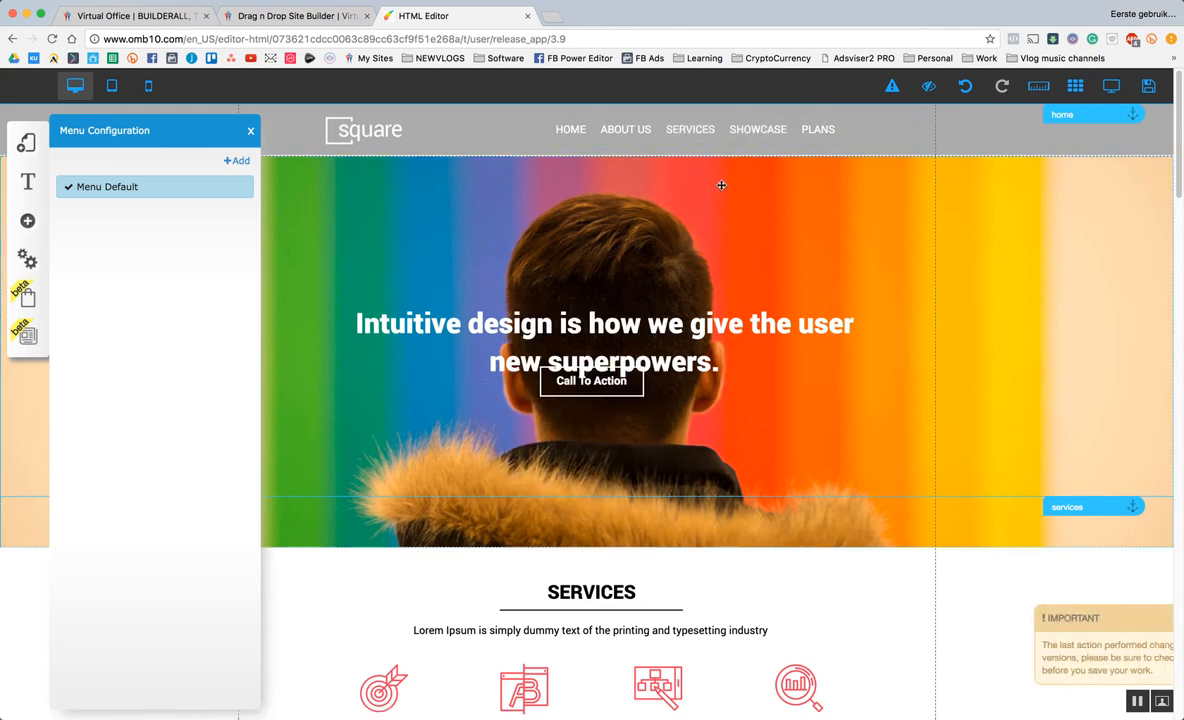
drag(839, 123, 841, 125)
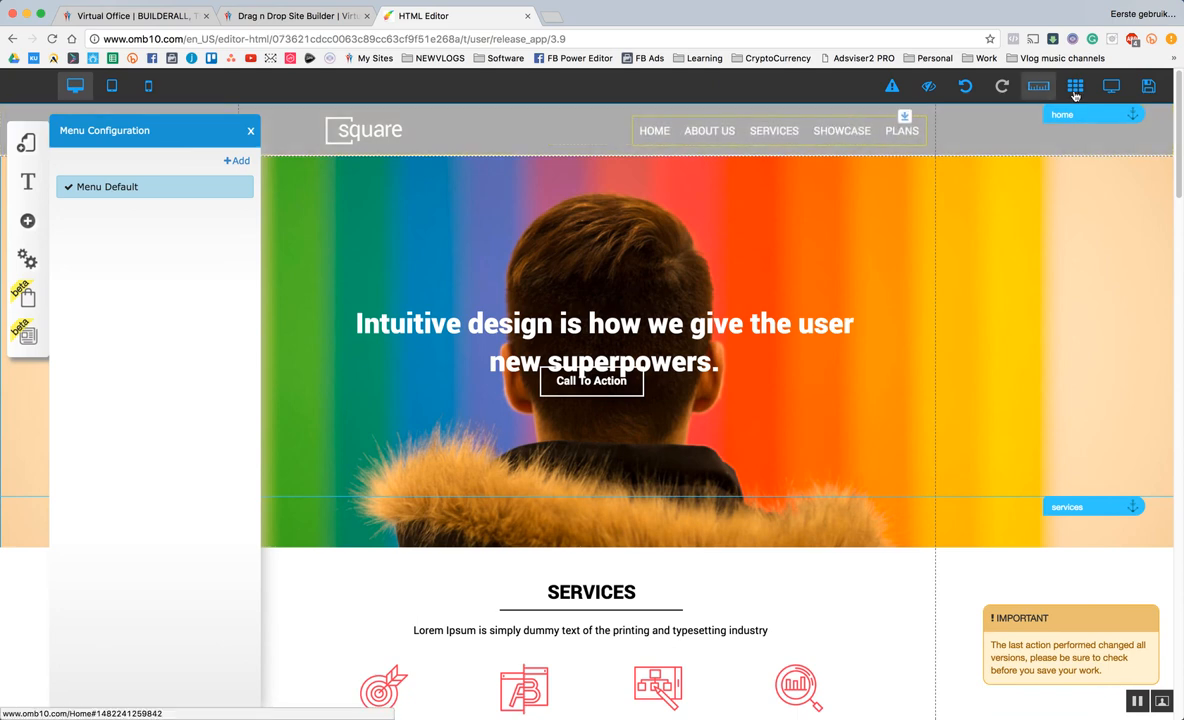
click(1111, 86)
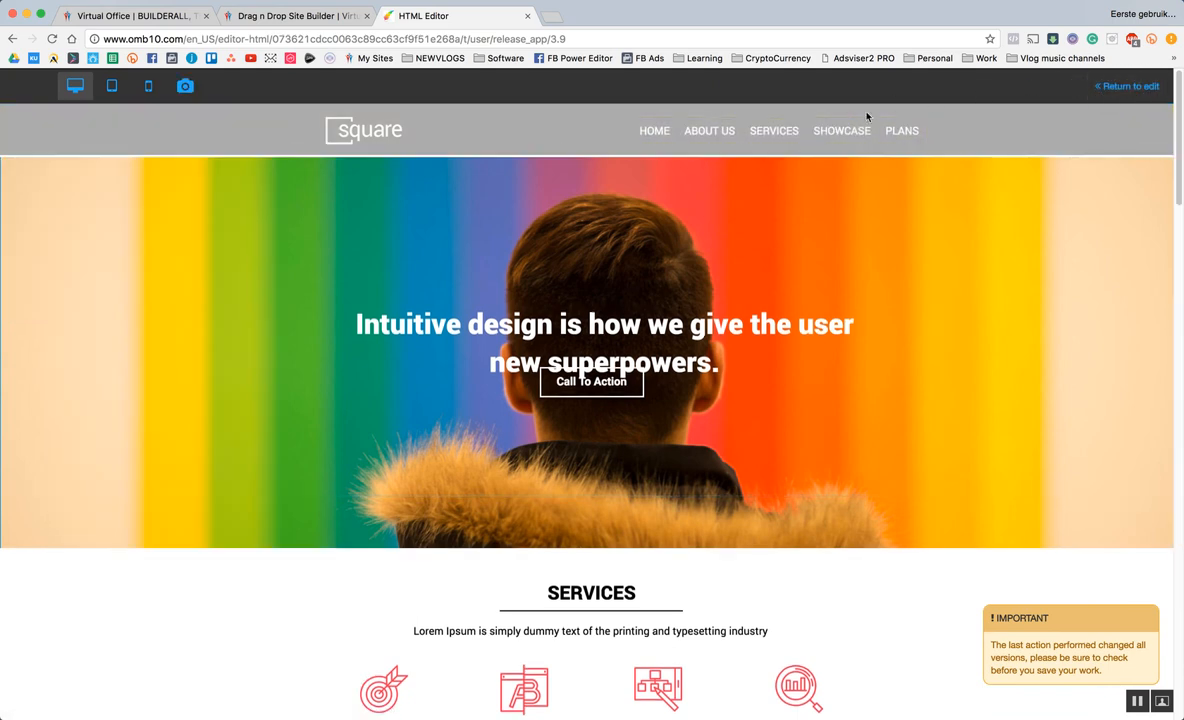
click(1130, 89)
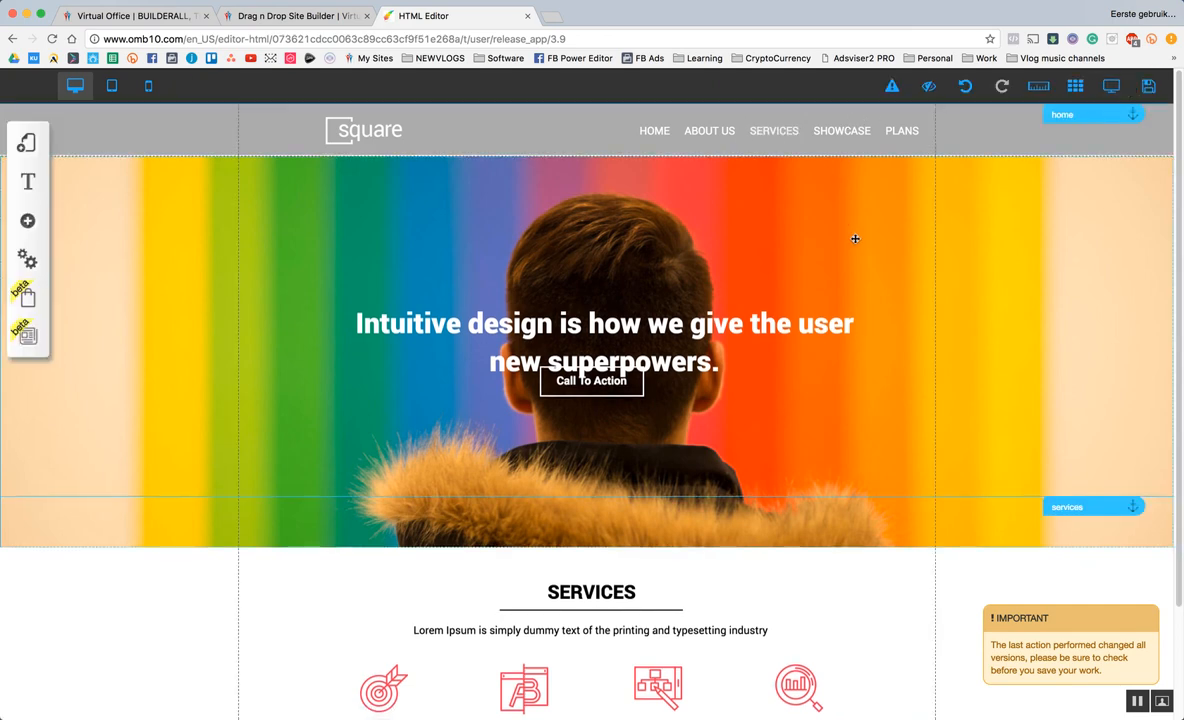
Reposition the hero banner so it sits directly beneath the header.
drag(880, 312, 881, 258)
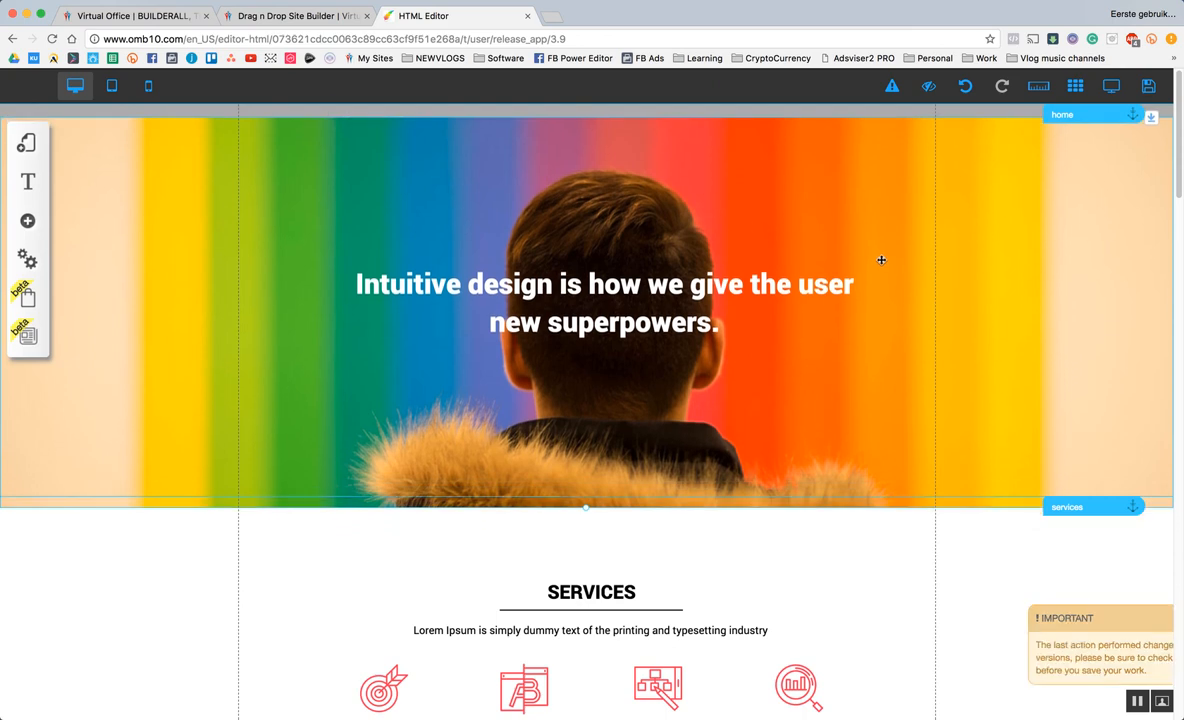
drag(881, 258, 881, 256)
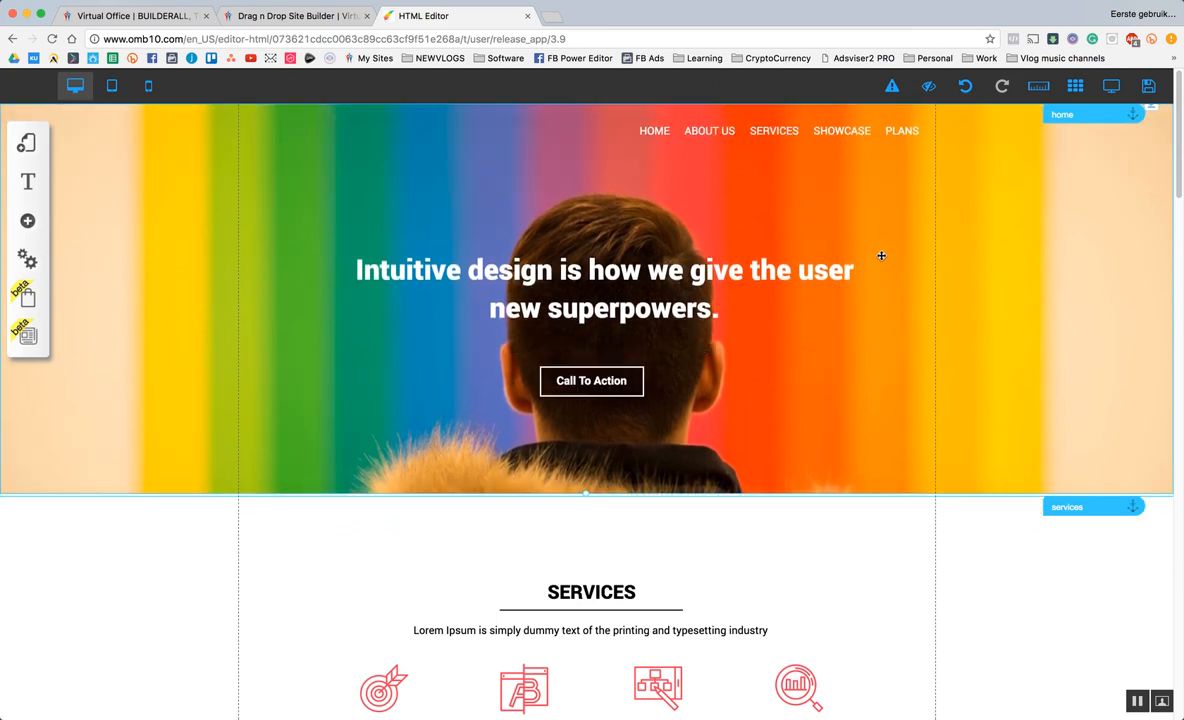
click(899, 230)
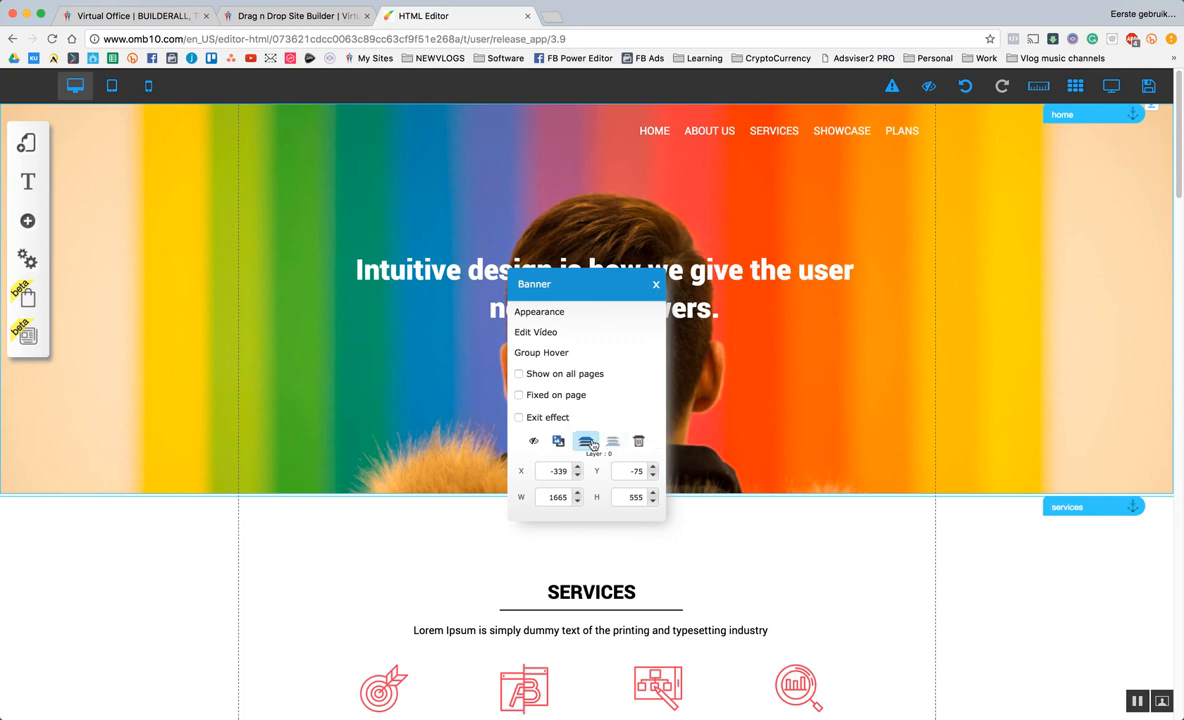
click(899, 222)
drag(899, 222, 899, 276)
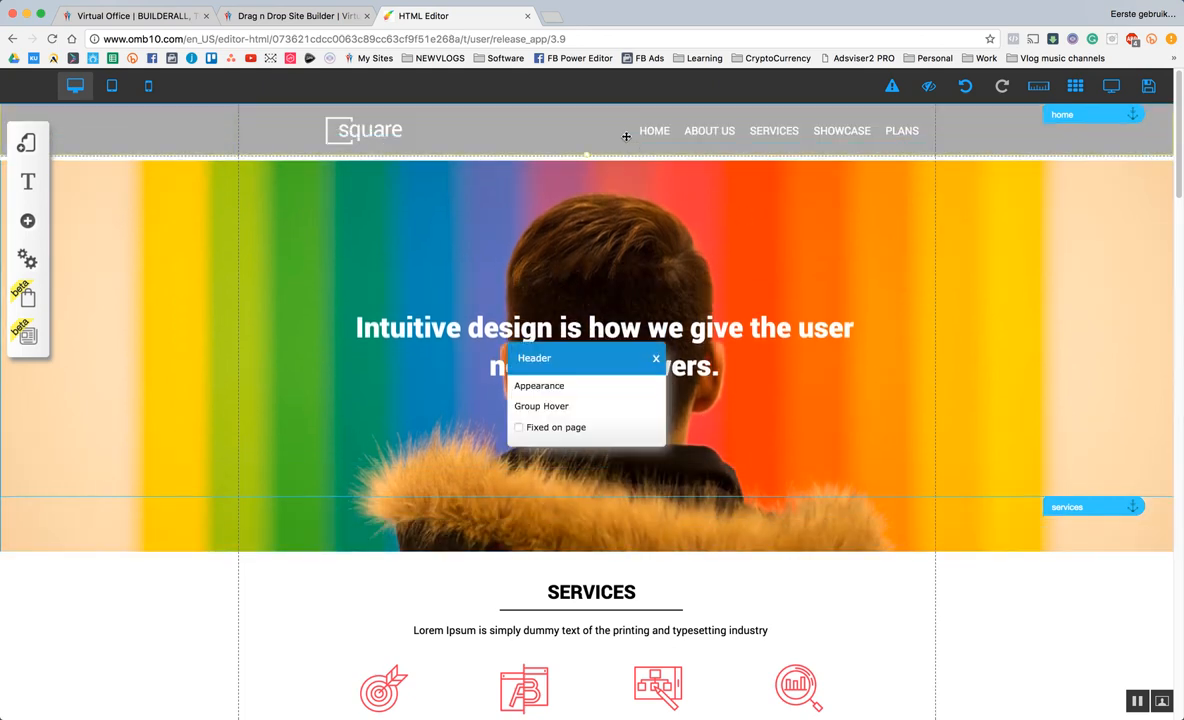
Set the header to 'Fixed on page' in its settings.
click(573, 427)
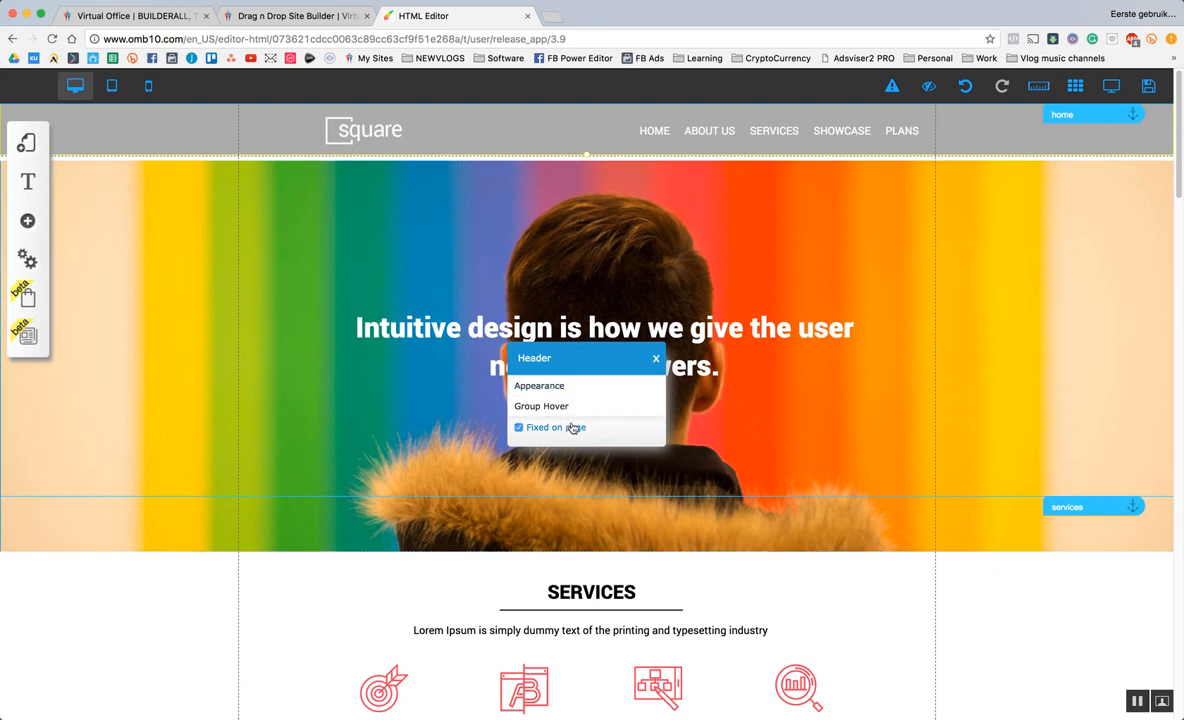
click(780, 250)
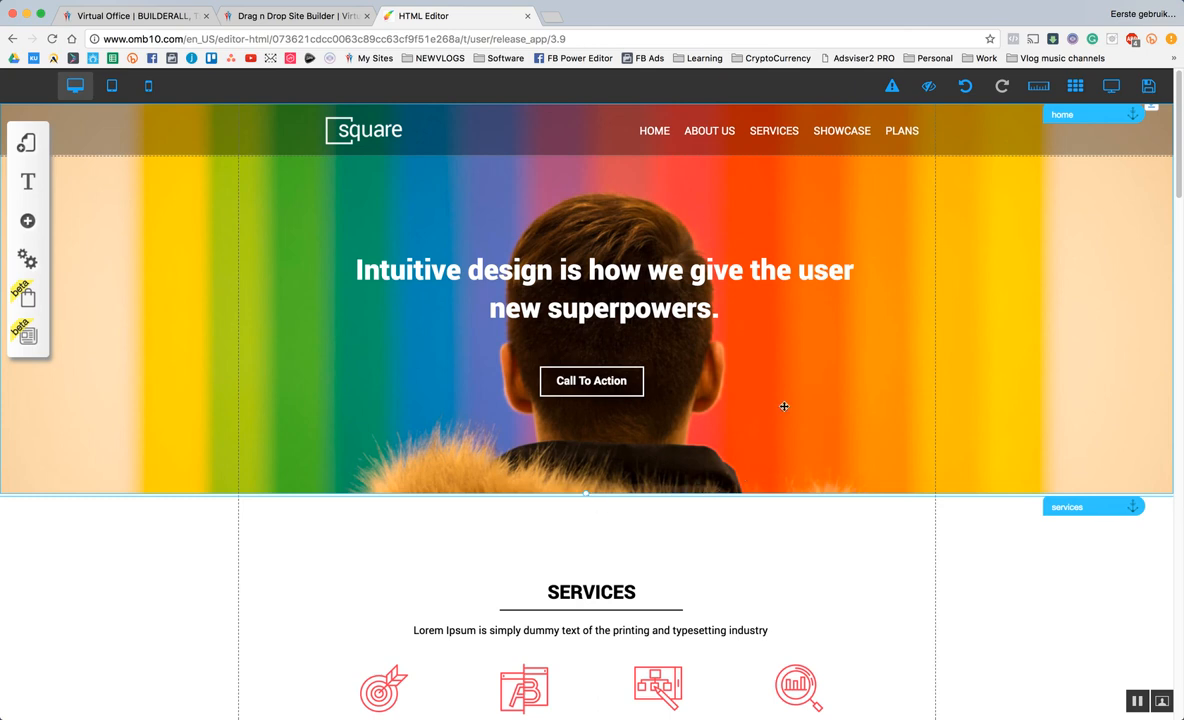
Preview and test the ABOUT US, SERVICES, SHOWCASE, PLANS and HOME anchor links.
click(1110, 88)
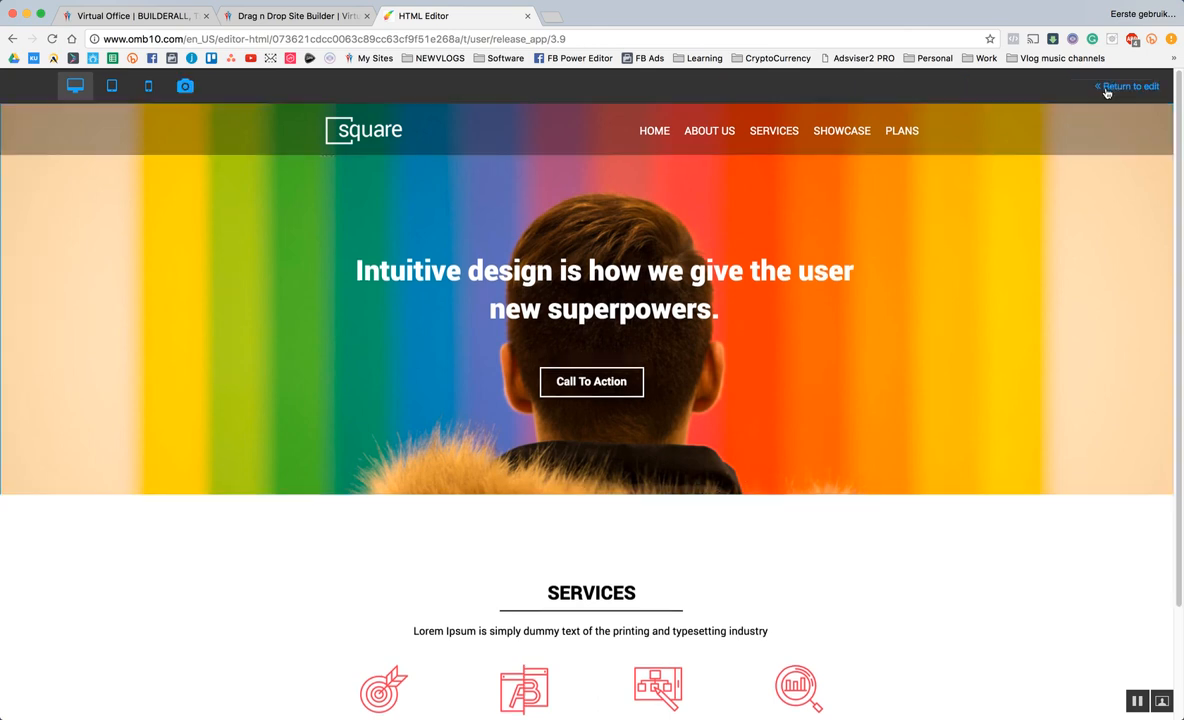
click(713, 131)
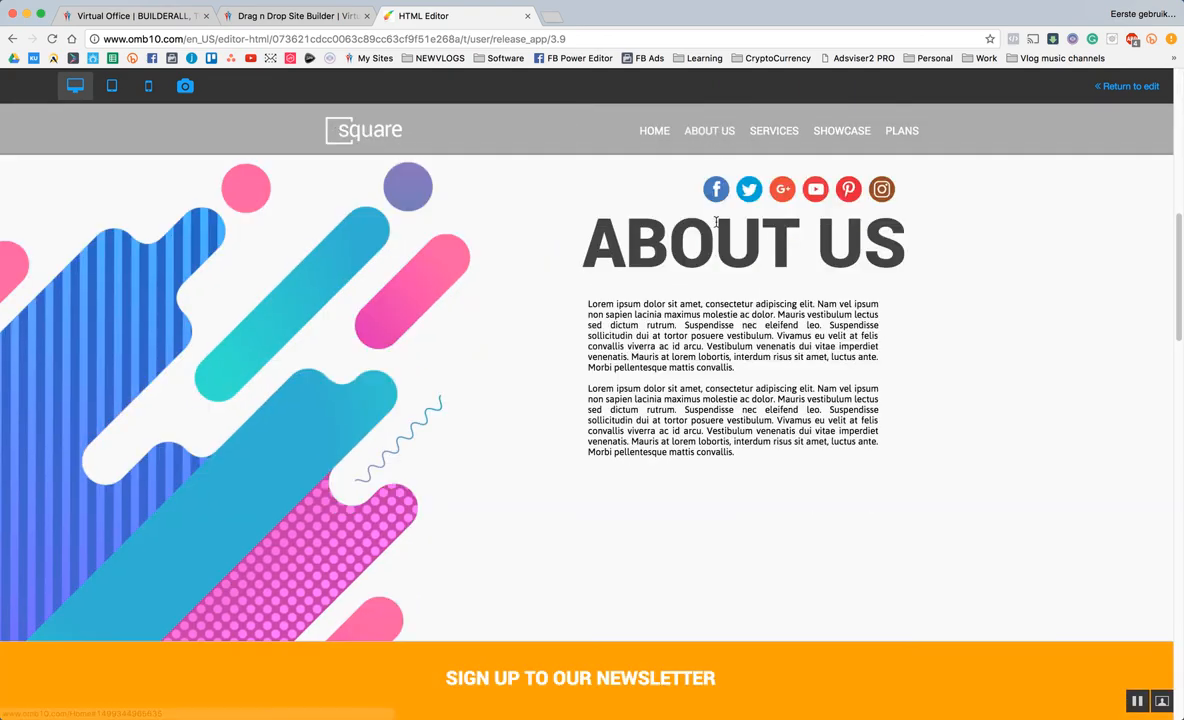
click(771, 135)
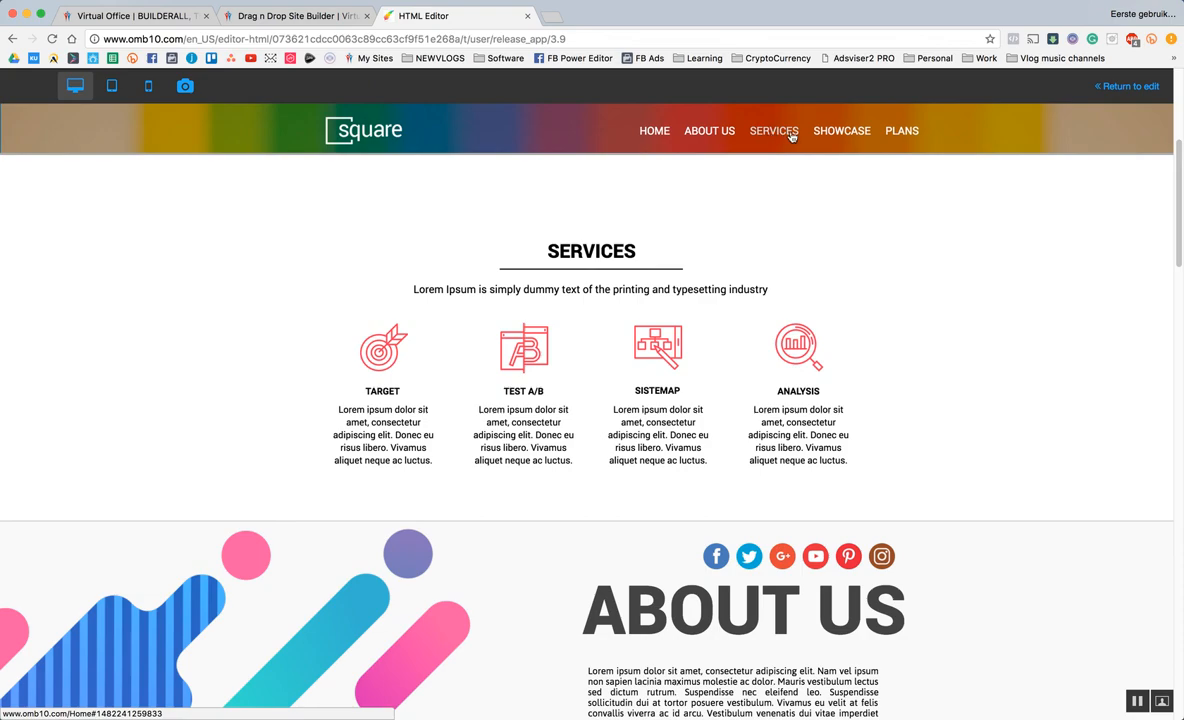
click(843, 131)
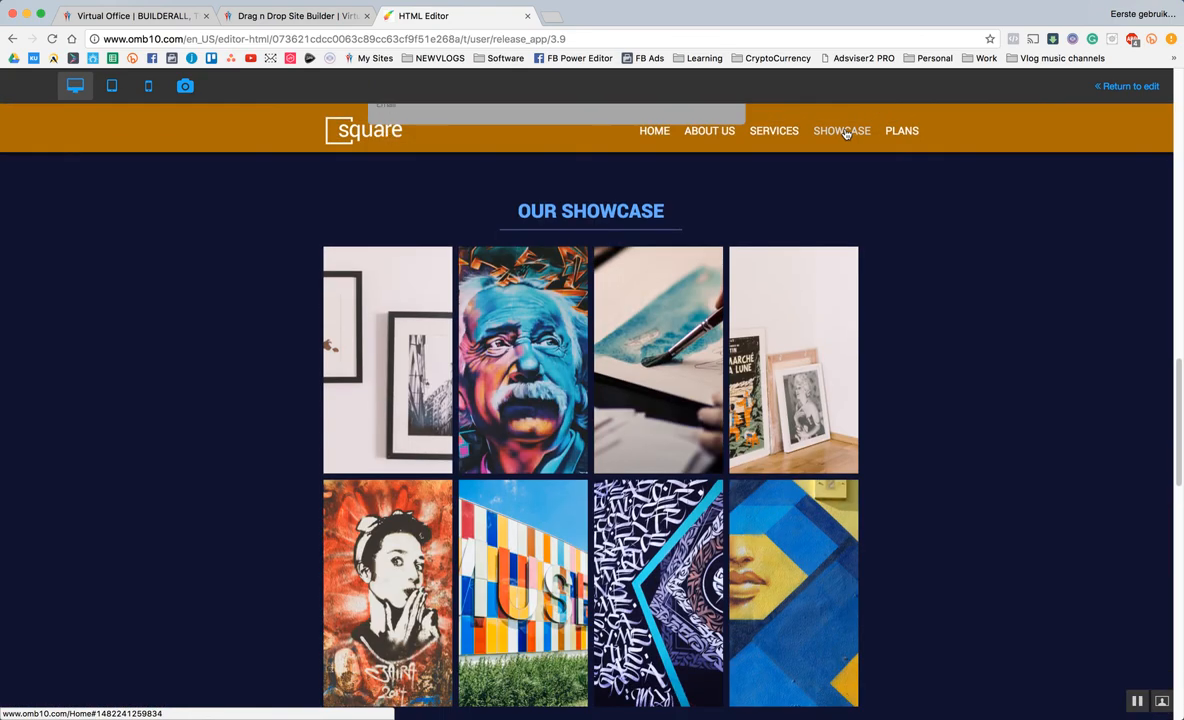
click(920, 131)
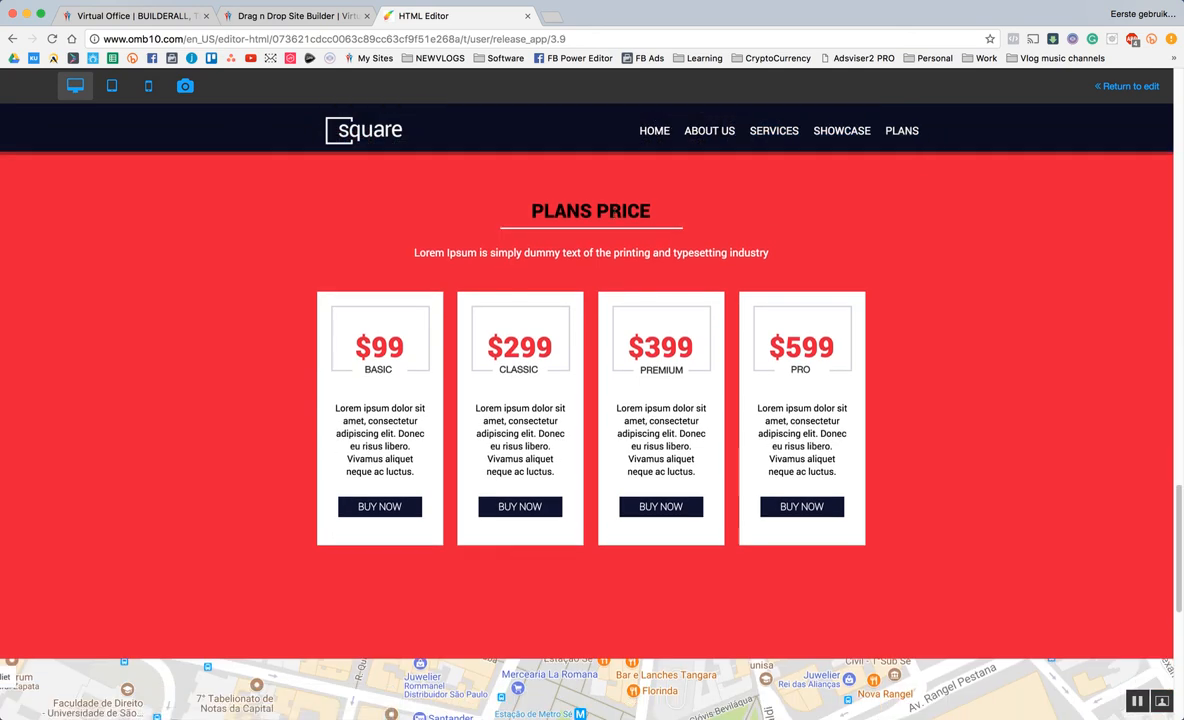
click(654, 131)
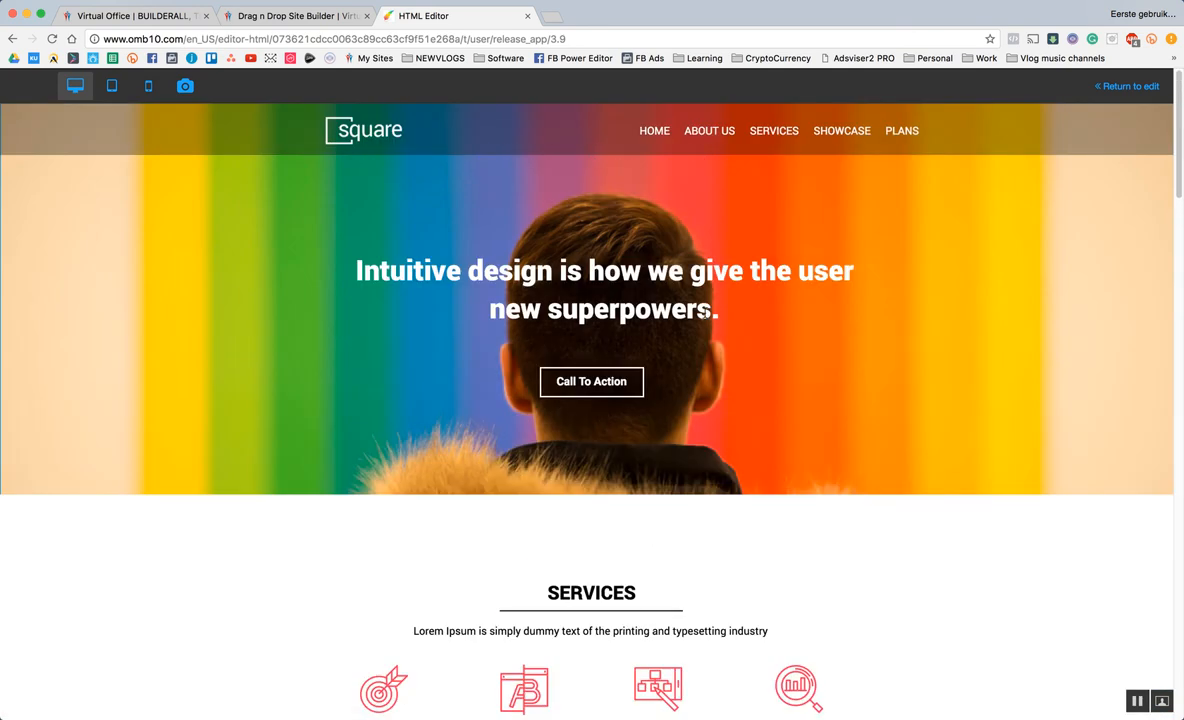